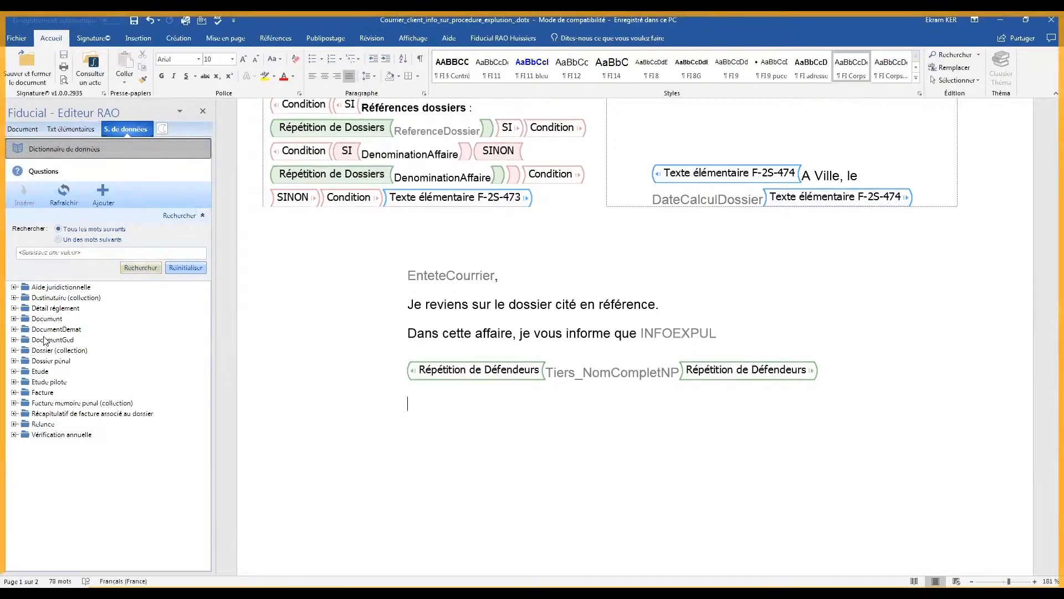
Insert a Dossier (collection) repetition on the empty line below the Défendeurs repetition and view its collection members
click(34, 351)
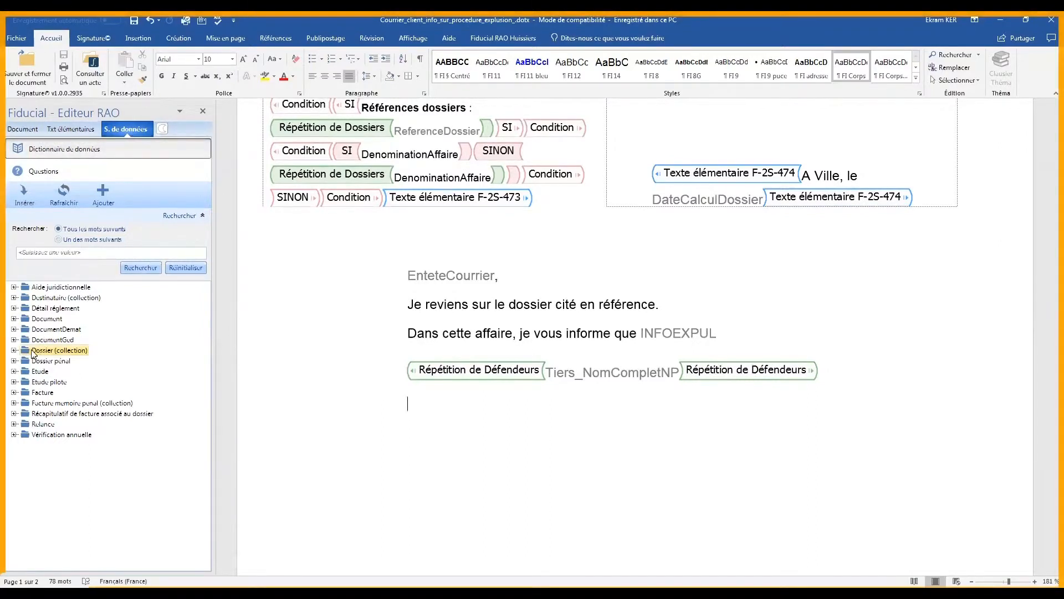
click(14, 351)
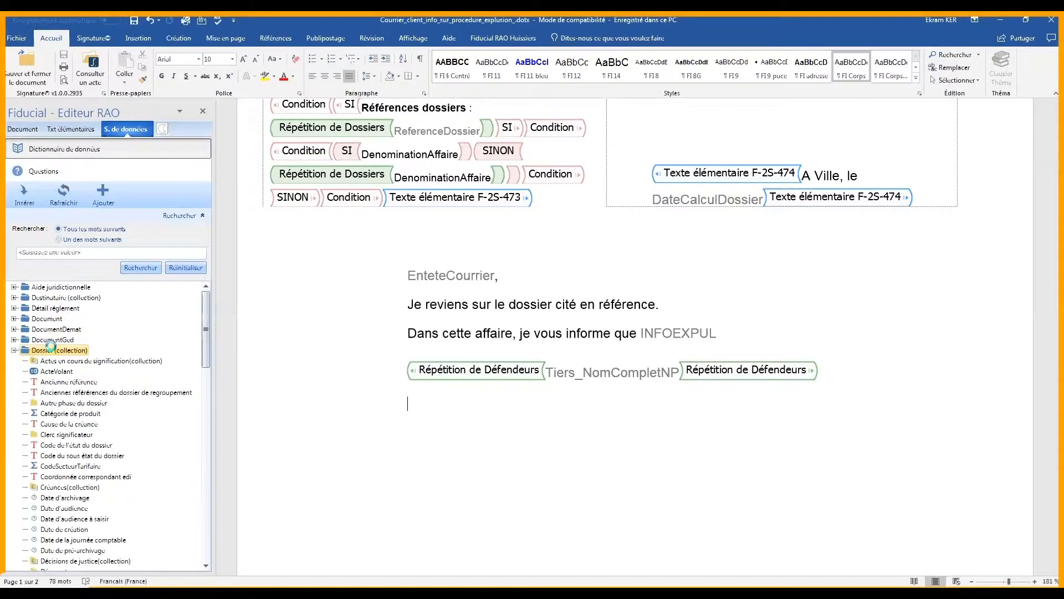
click(34, 197)
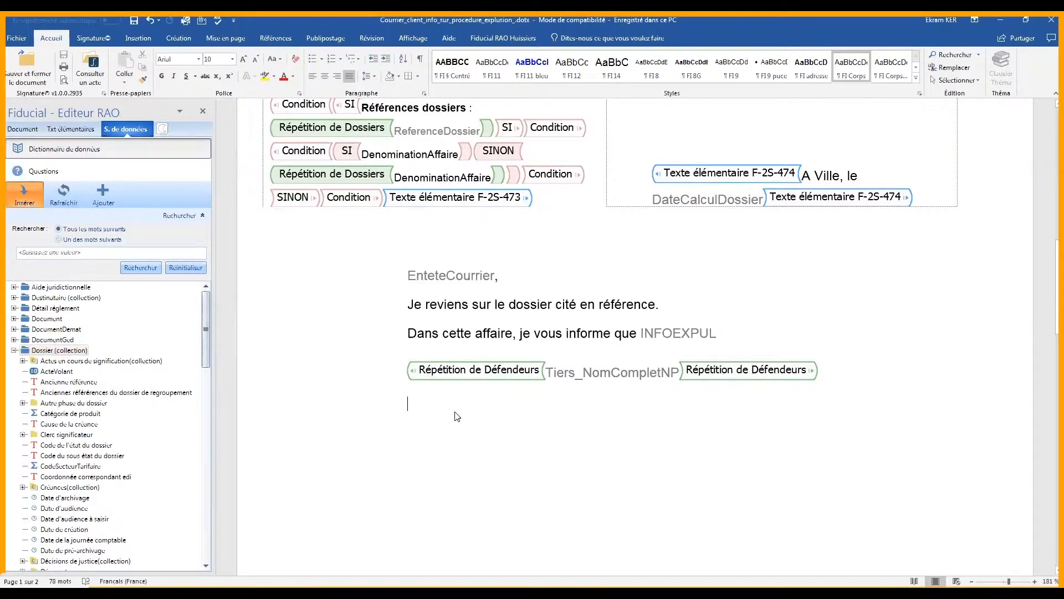
click(22, 207)
click(25, 203)
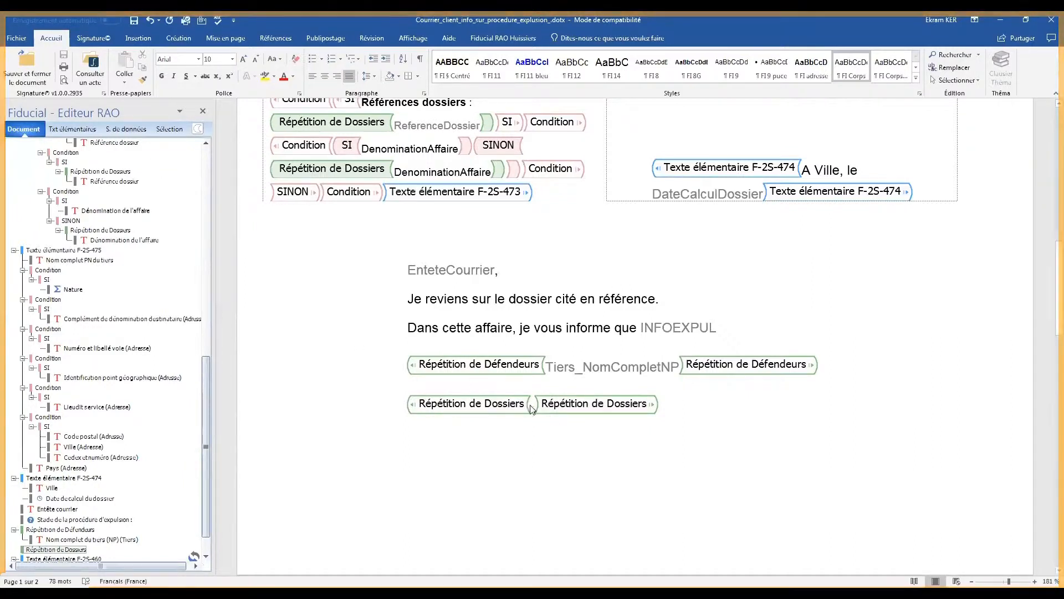
click(170, 133)
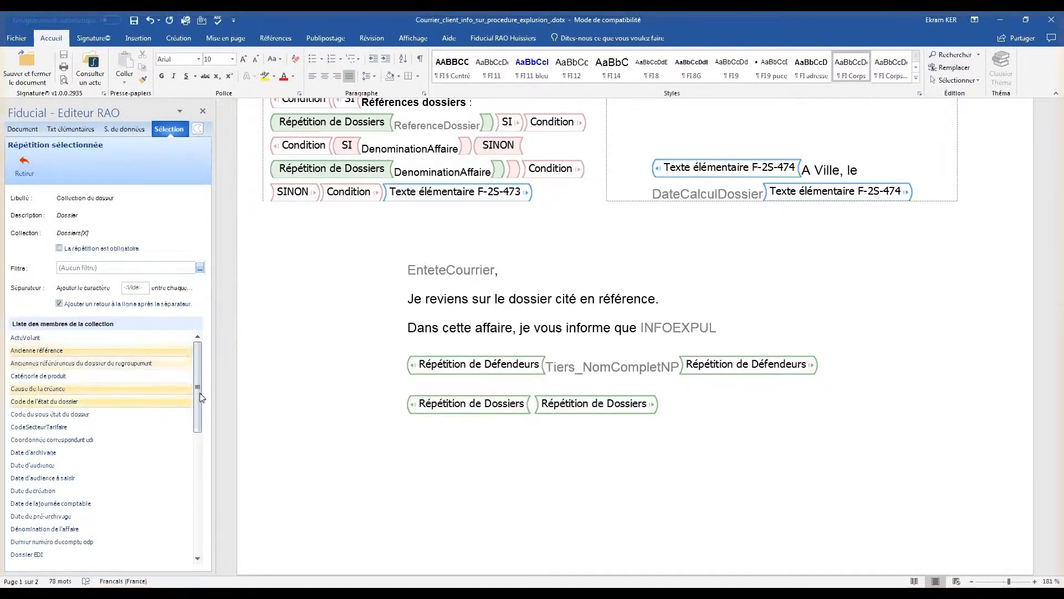
drag(199, 393, 196, 524)
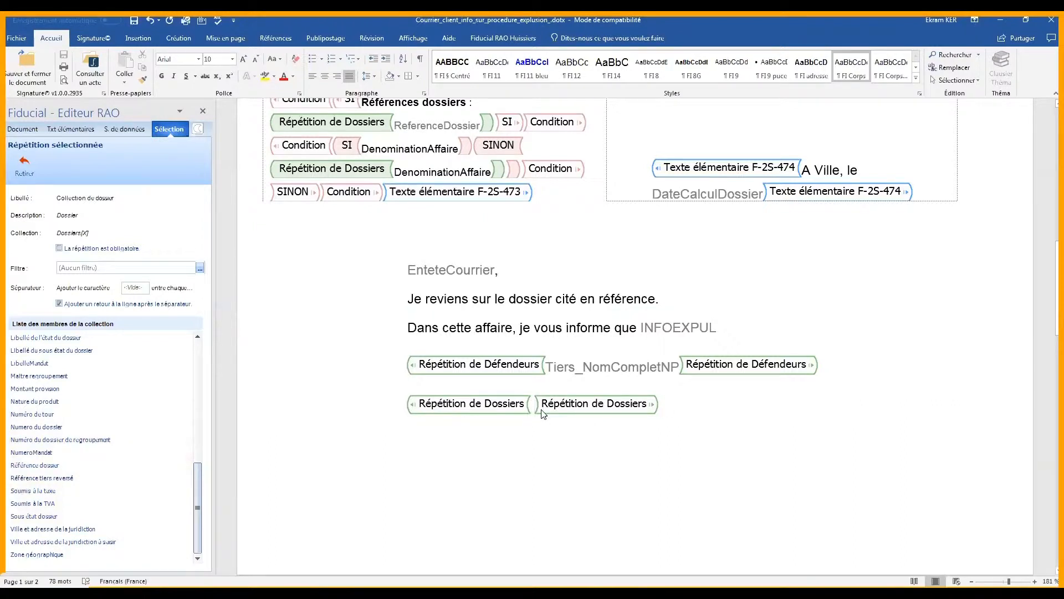
Insert a Demandeurs repetition nested in a Dossier repetition on the second page, without a filter
key(Down)
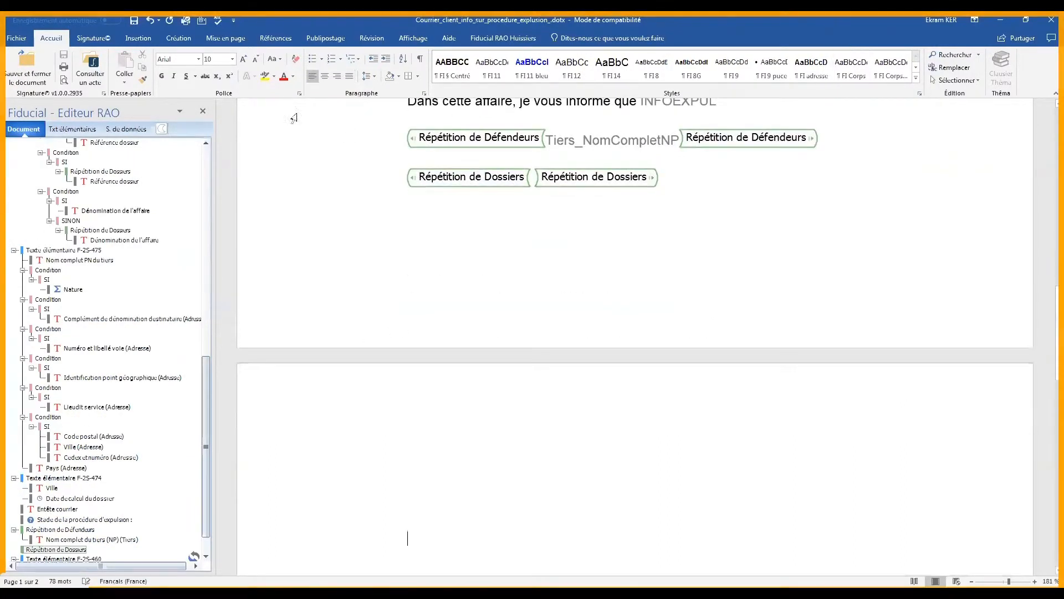
click(148, 130)
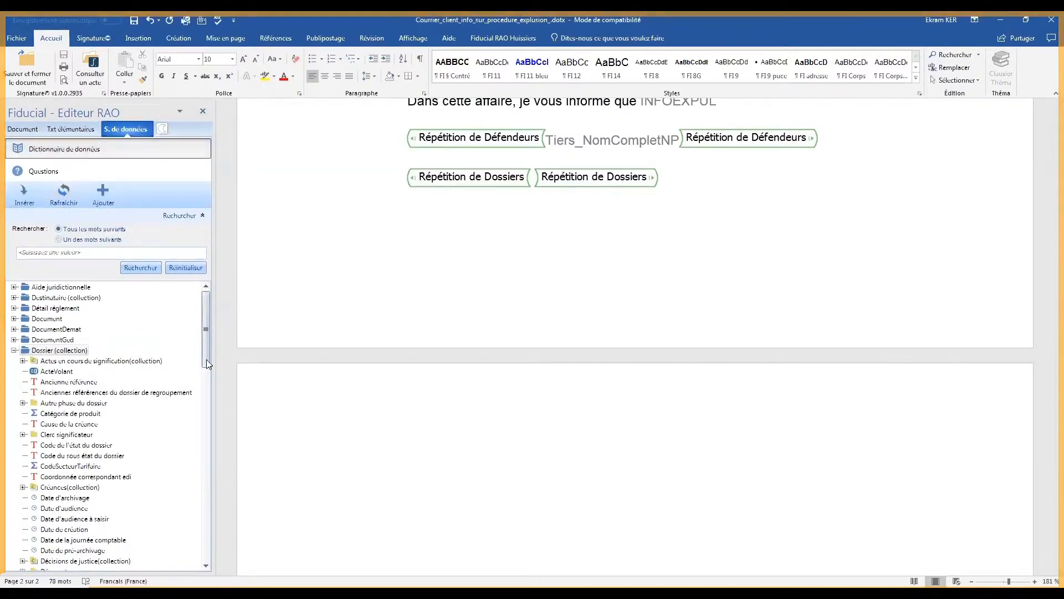
drag(206, 363, 208, 391)
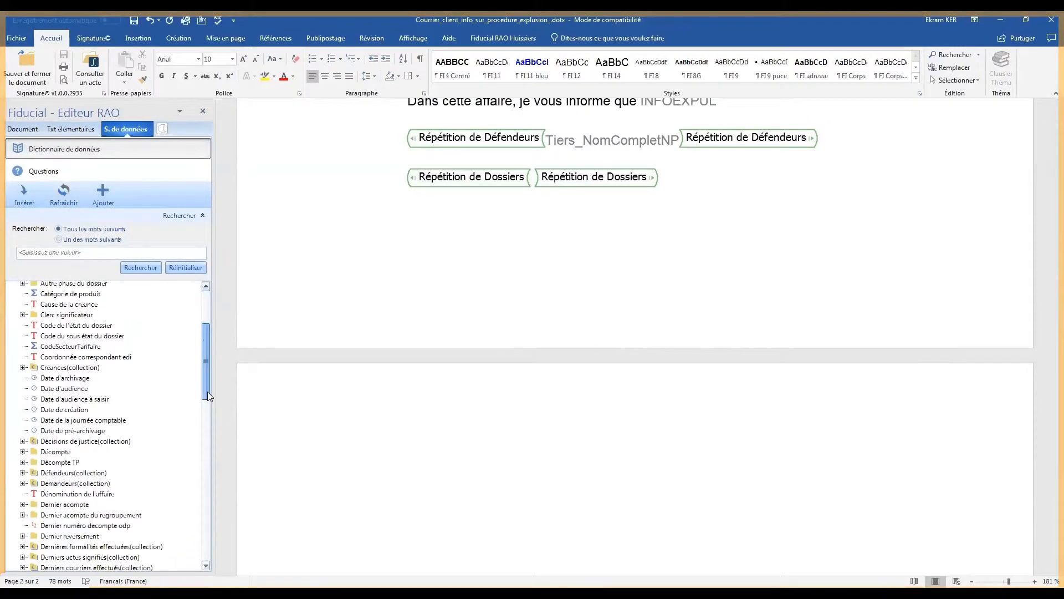
click(77, 484)
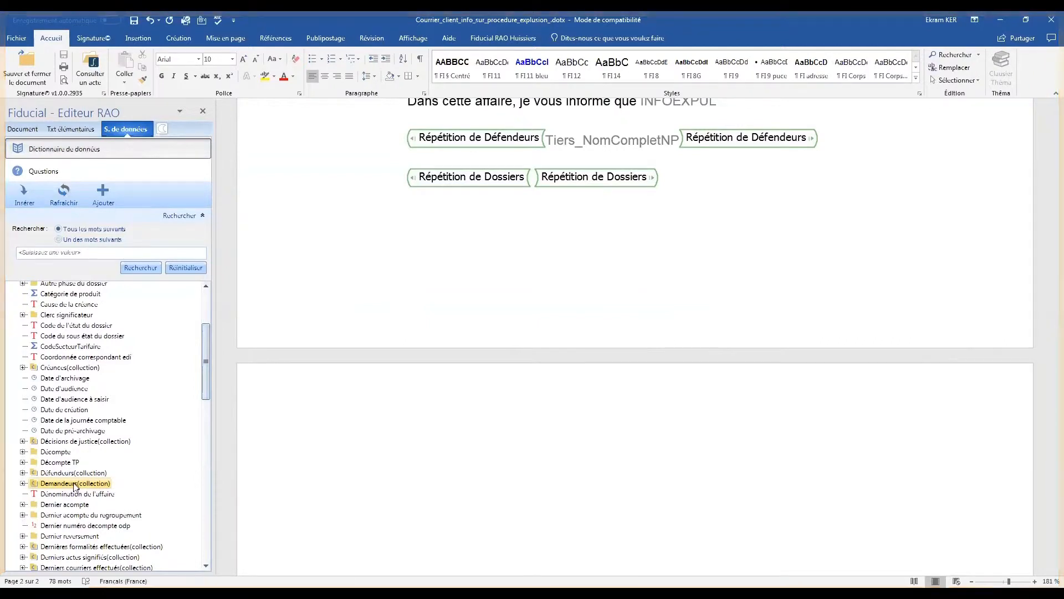
click(24, 194)
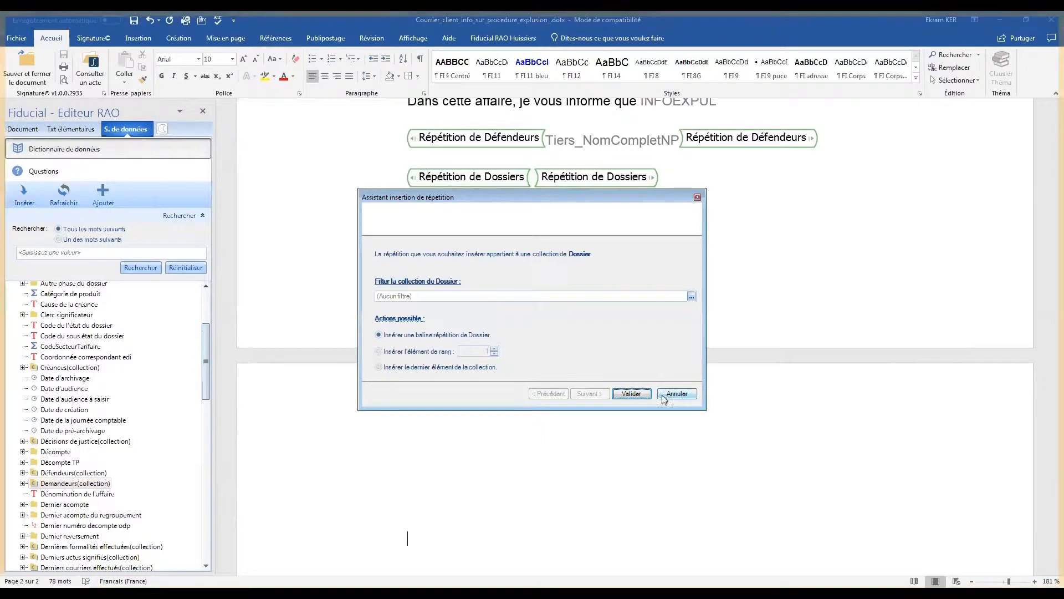
click(675, 394)
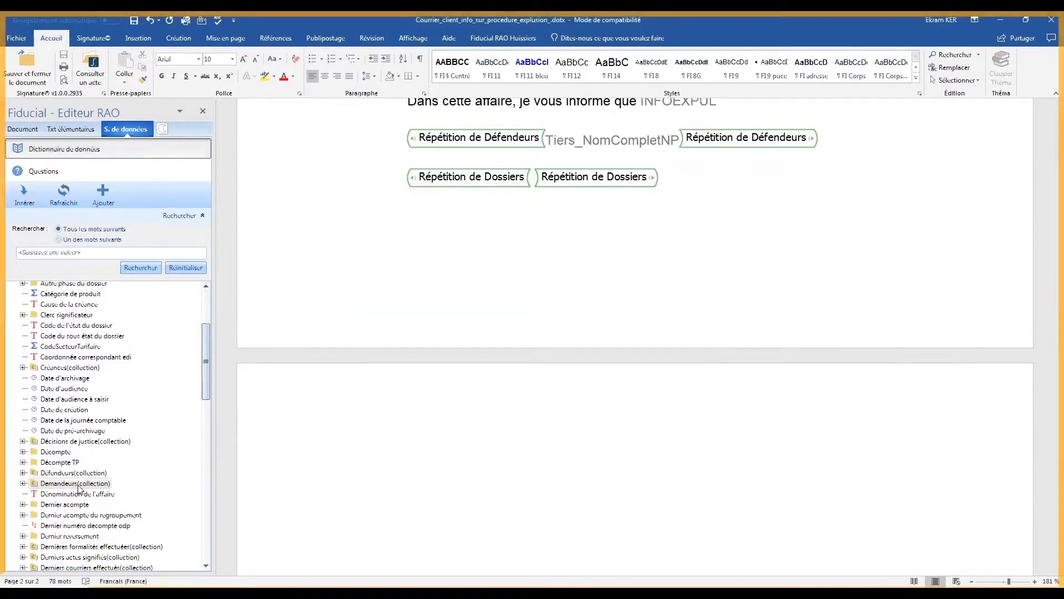
click(26, 194)
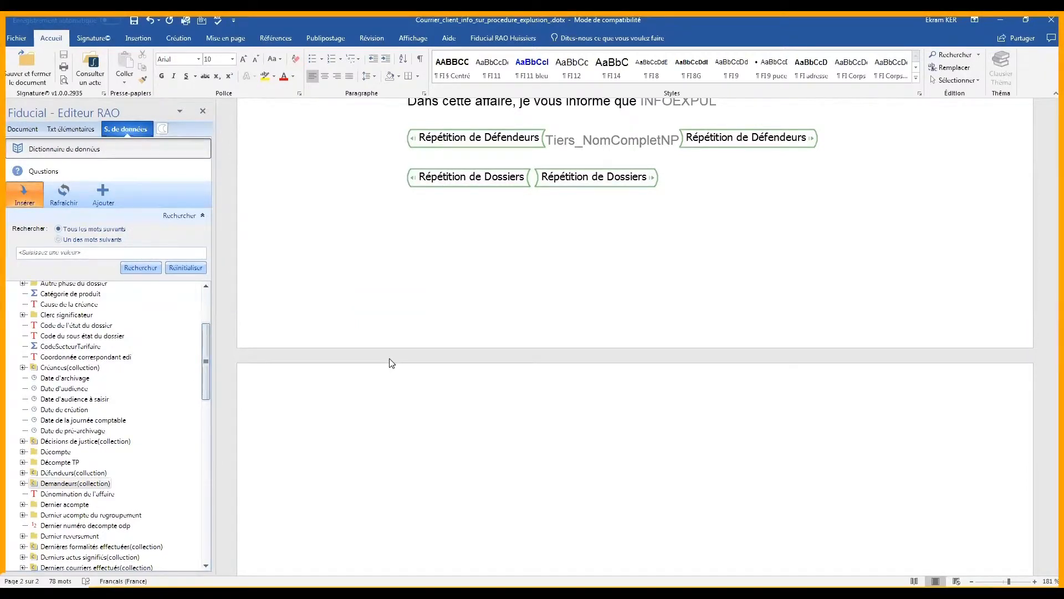
click(632, 394)
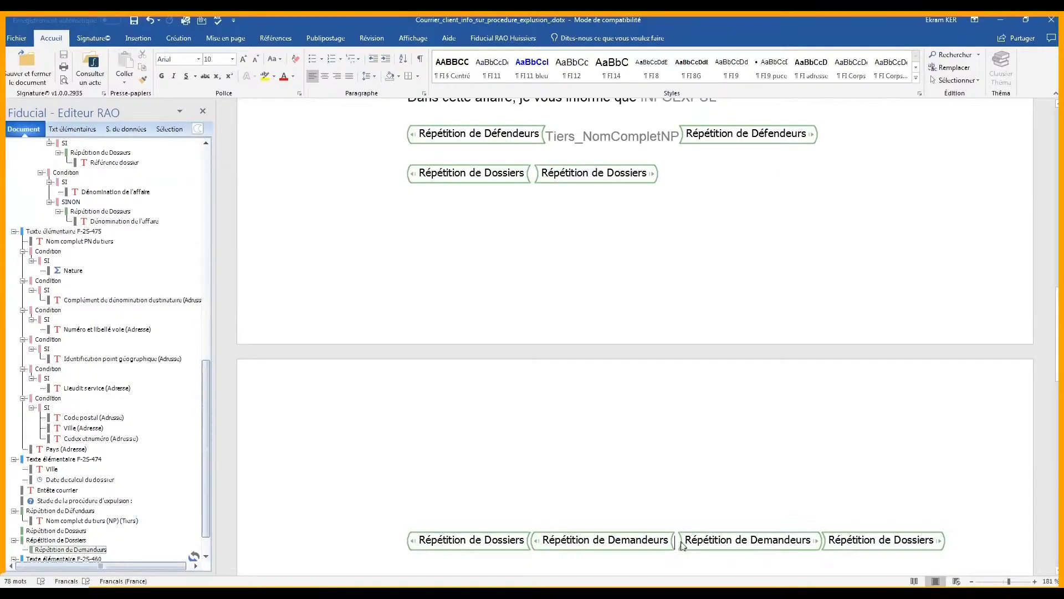
Insert the "Nom complet du tiers (NP) (Tiers)" variable inside the Demandeurs repetition, followed by a comma
click(169, 129)
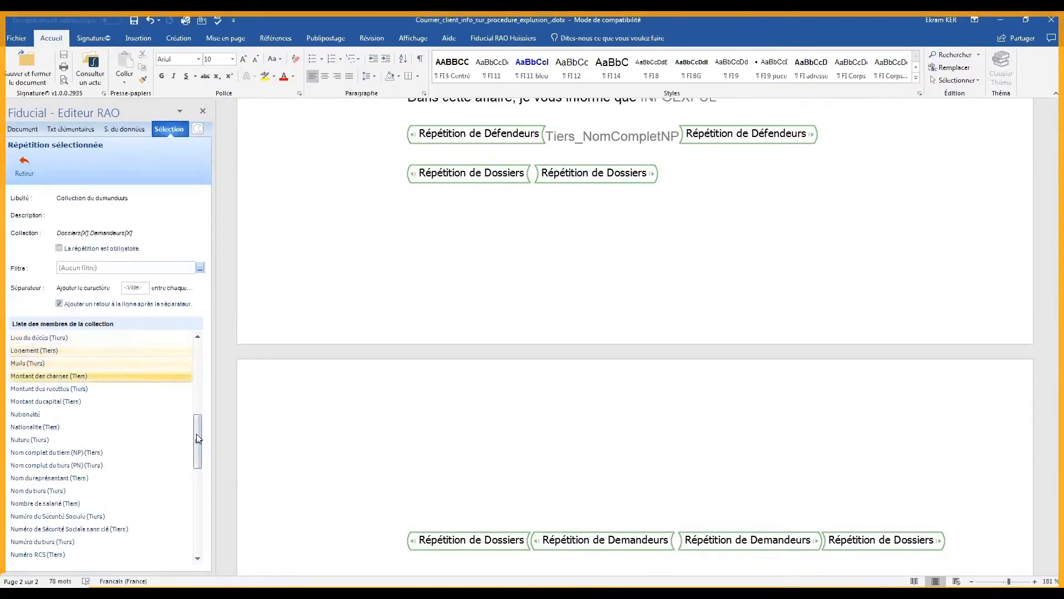
scroll(195, 475, down, 2)
scroll(194, 477, down, 9)
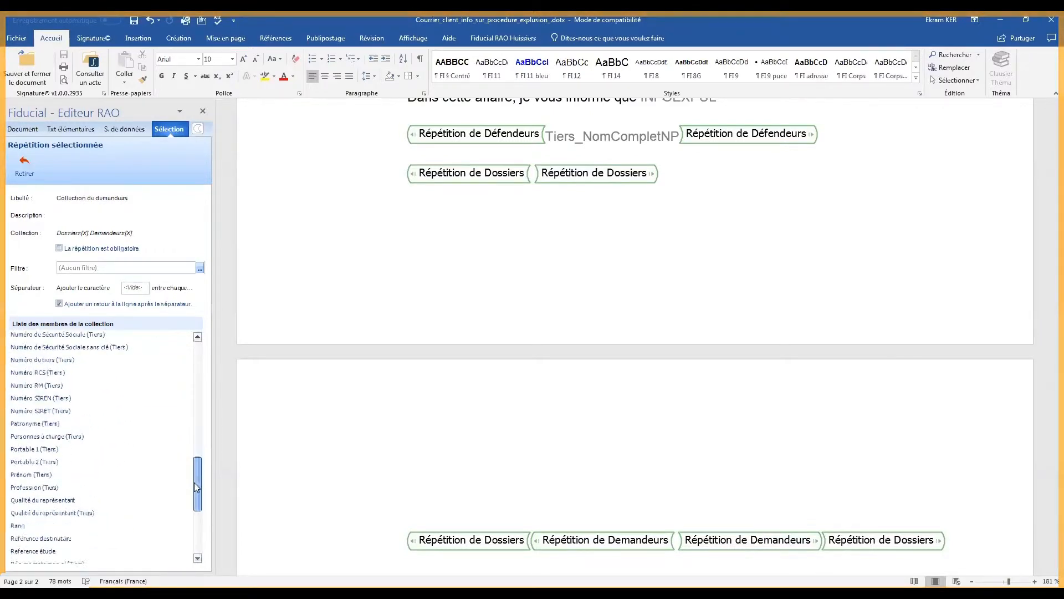
drag(197, 509, 191, 449)
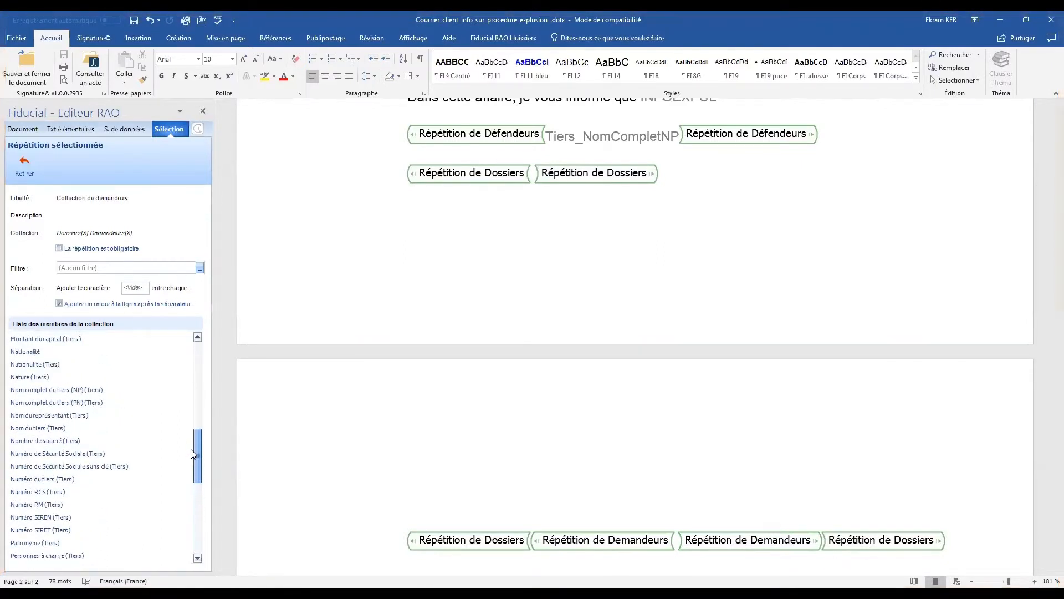
click(58, 391)
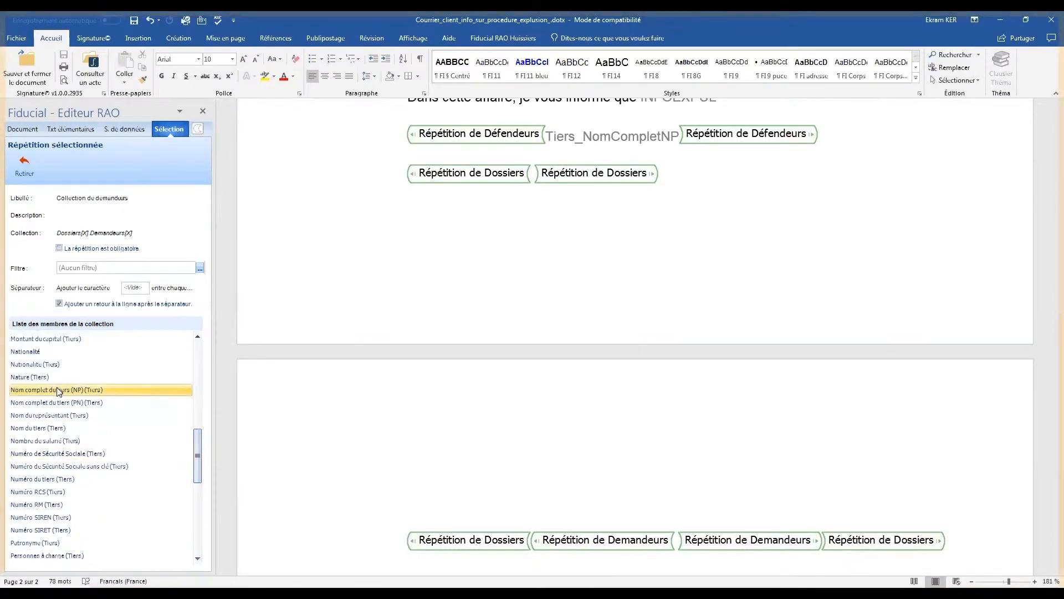
double_click(58, 390)
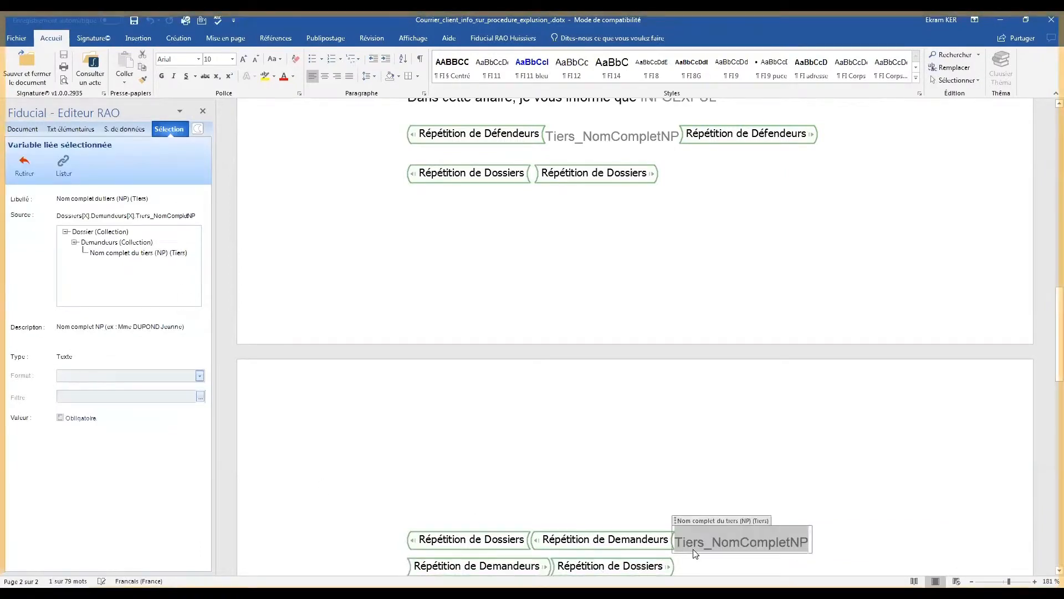
click(825, 543)
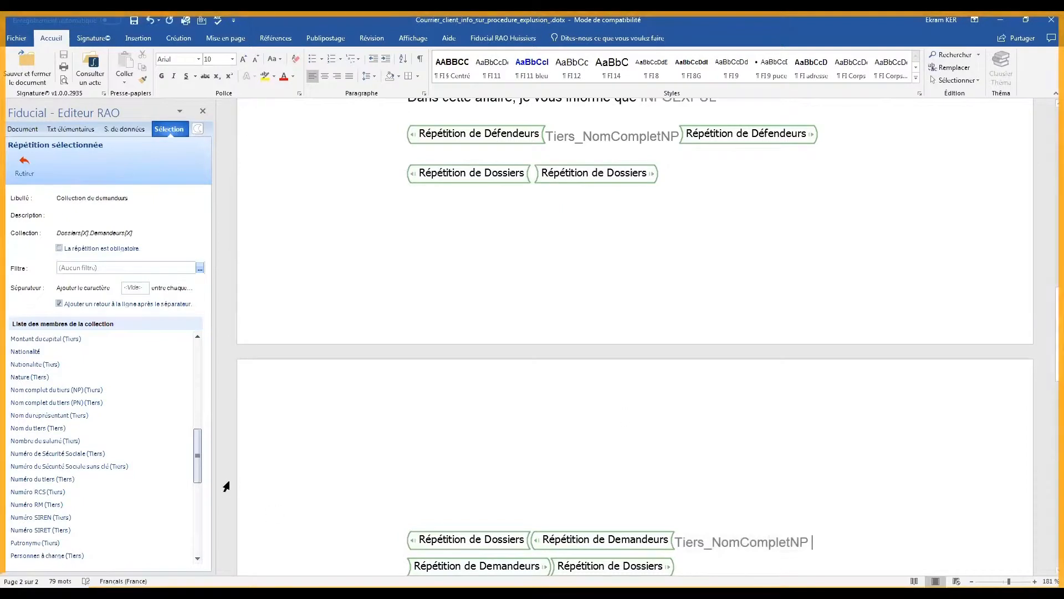
text(,)
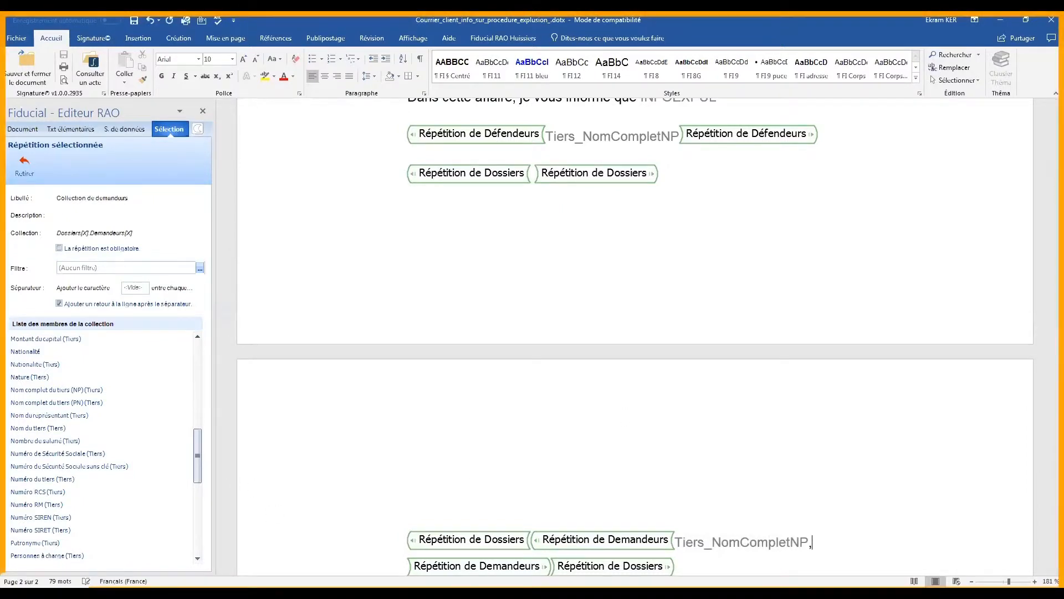
Remove the Demandeurs repetition from inside the Dossier repetition, and undo that removal
drag(197, 475, 199, 536)
click(38, 478)
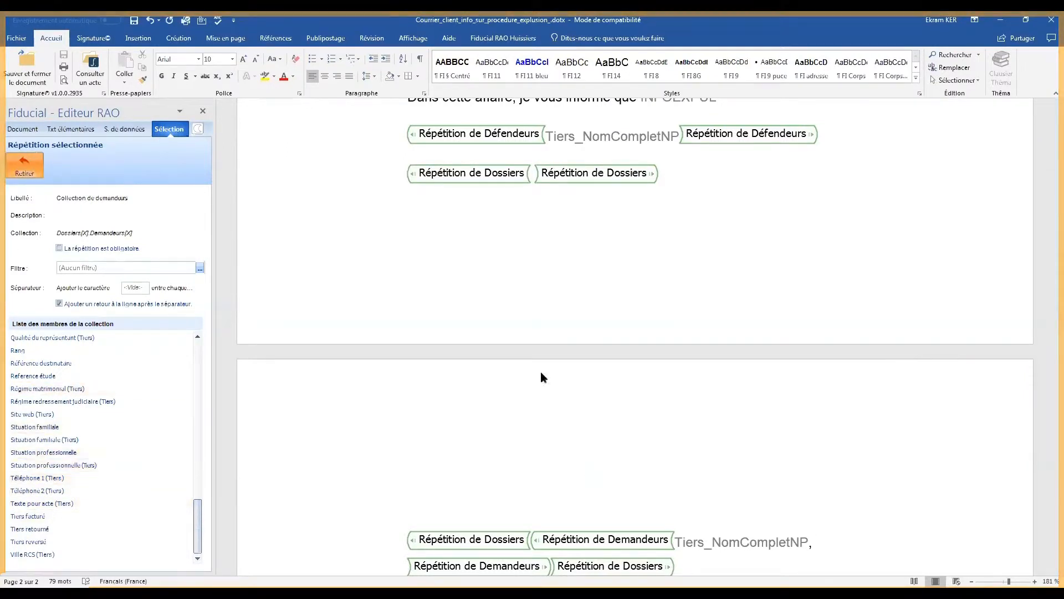
click(531, 351)
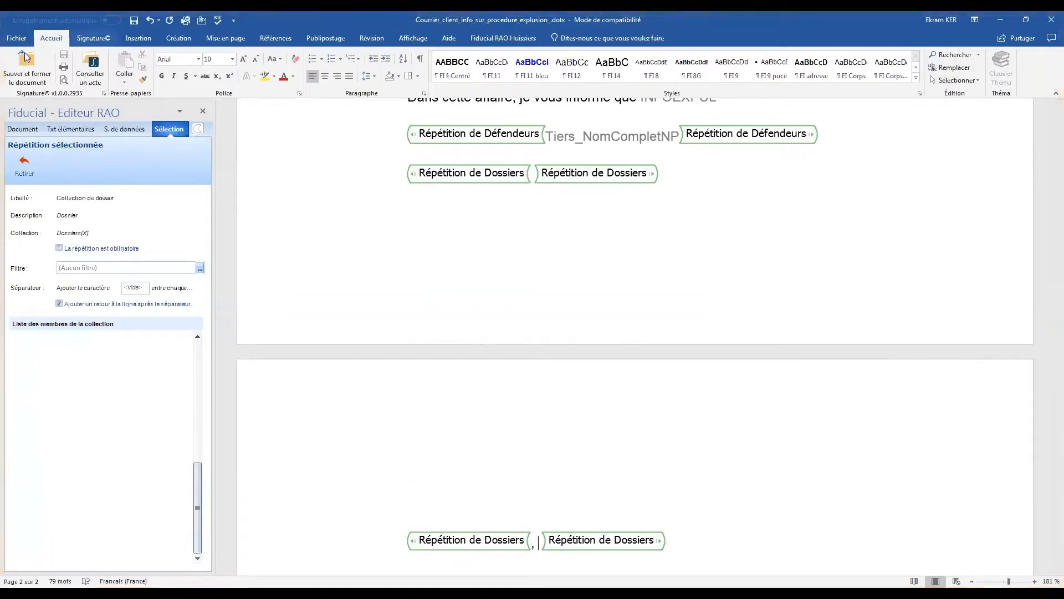
click(151, 20)
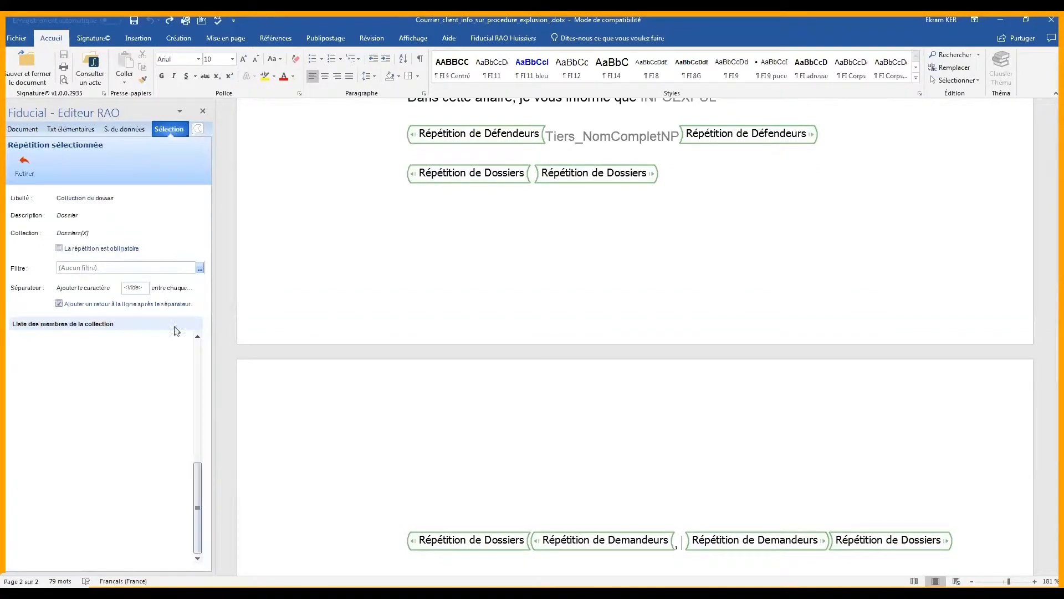
Remove the nested Dossier and Demandeurs repetitions from the second page
click(128, 129)
click(170, 129)
click(24, 165)
click(591, 354)
Insert a Défendeurs repetition on the second page for the Dossier element of rank 1, without a filter
click(131, 128)
click(68, 485)
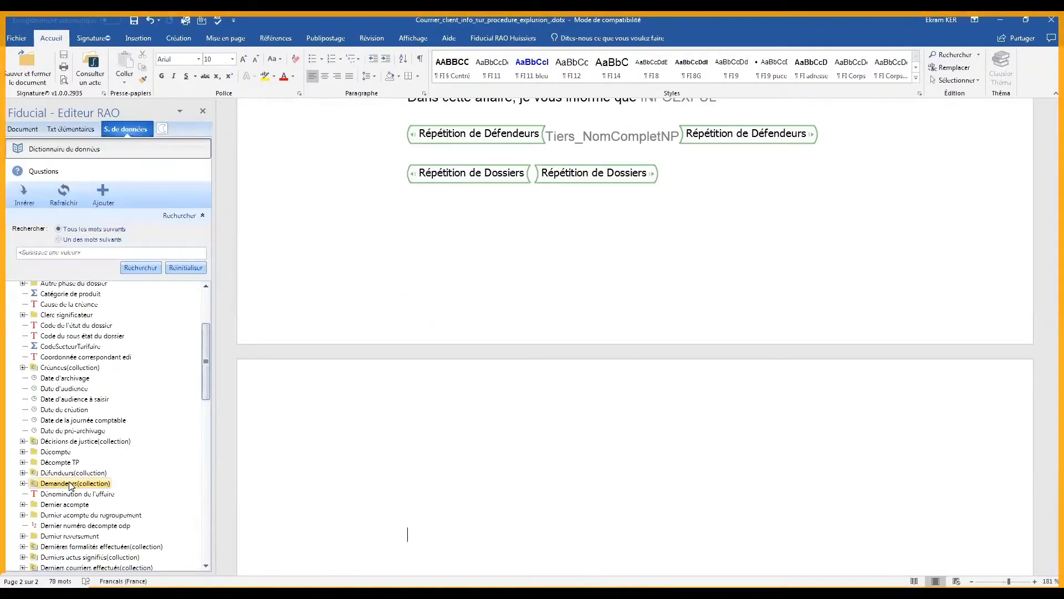
click(70, 472)
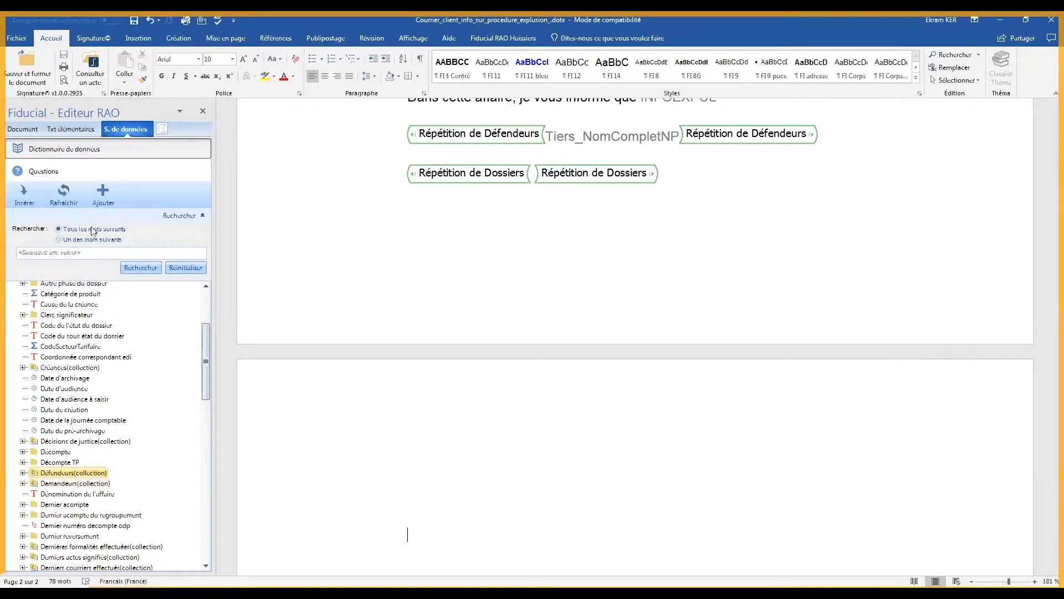
click(23, 196)
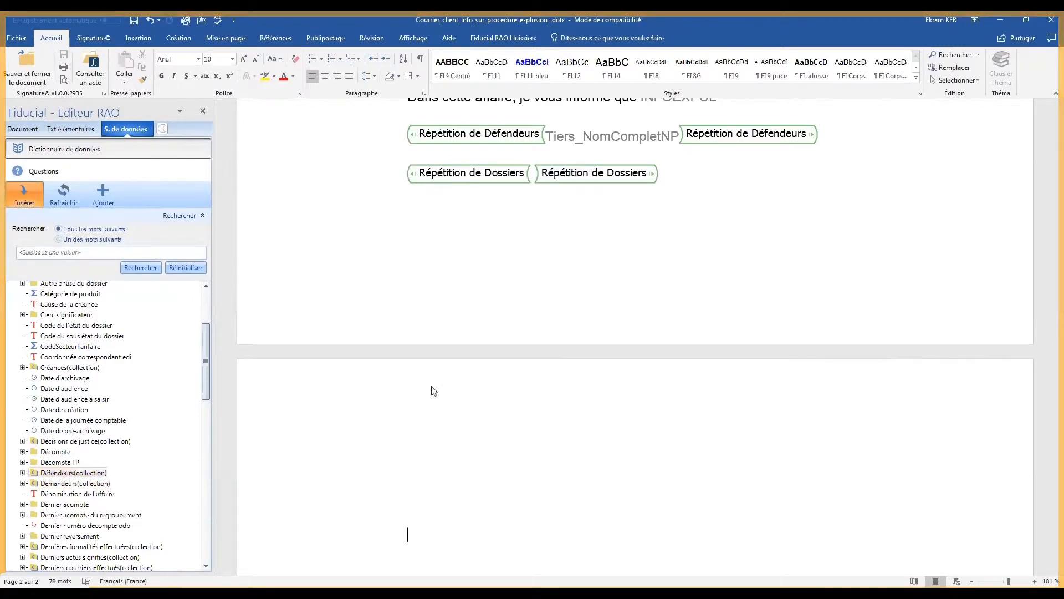
click(435, 352)
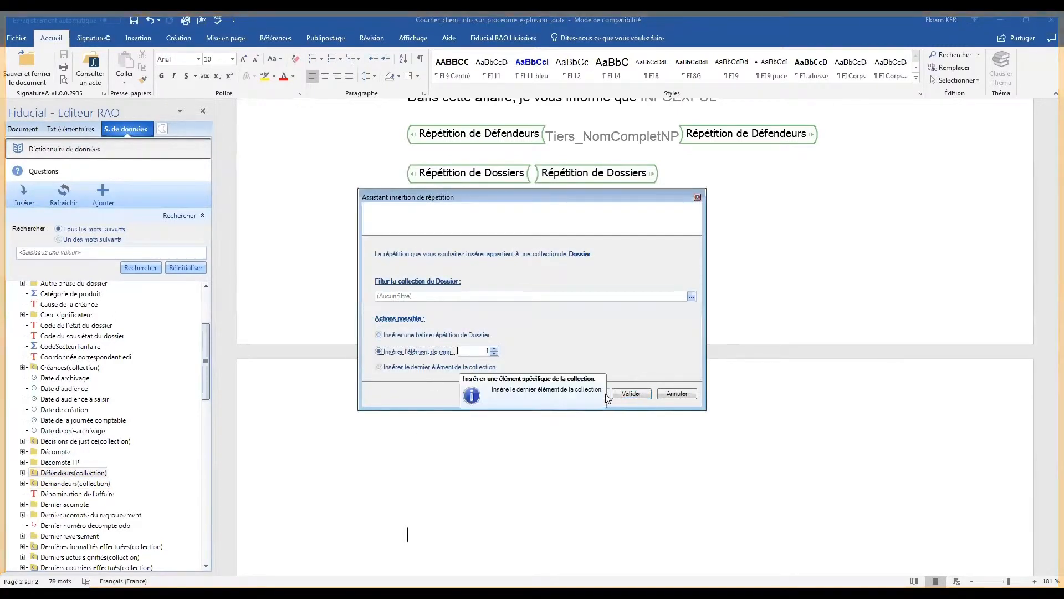
click(630, 393)
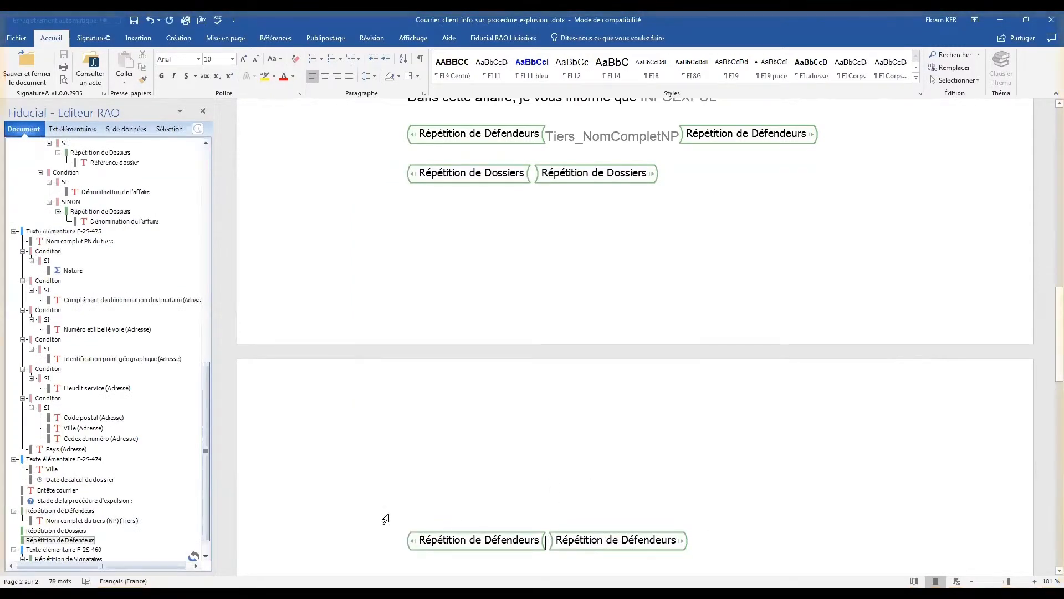
Insert the "Nom complet du tiers (NP) (Tiers)" variable inside the new Défendeurs repetition
click(169, 129)
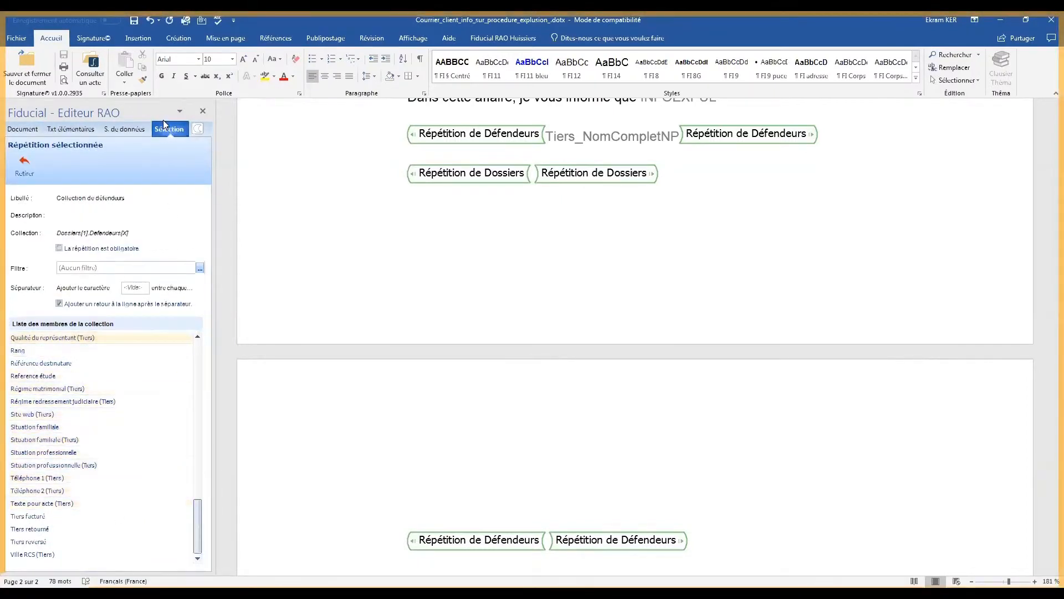
drag(195, 518, 178, 438)
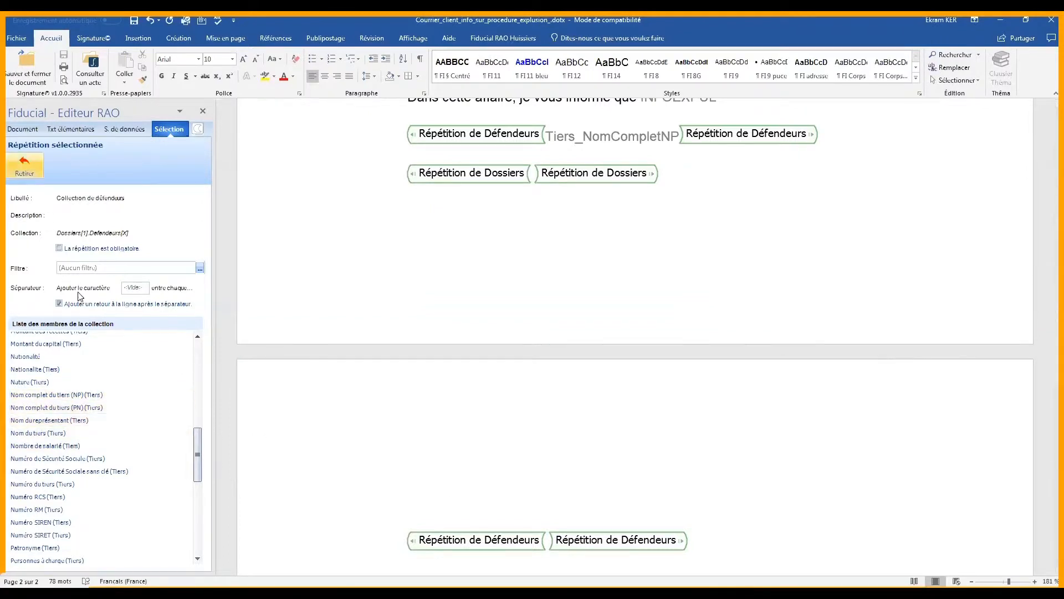
drag(66, 399, 556, 549)
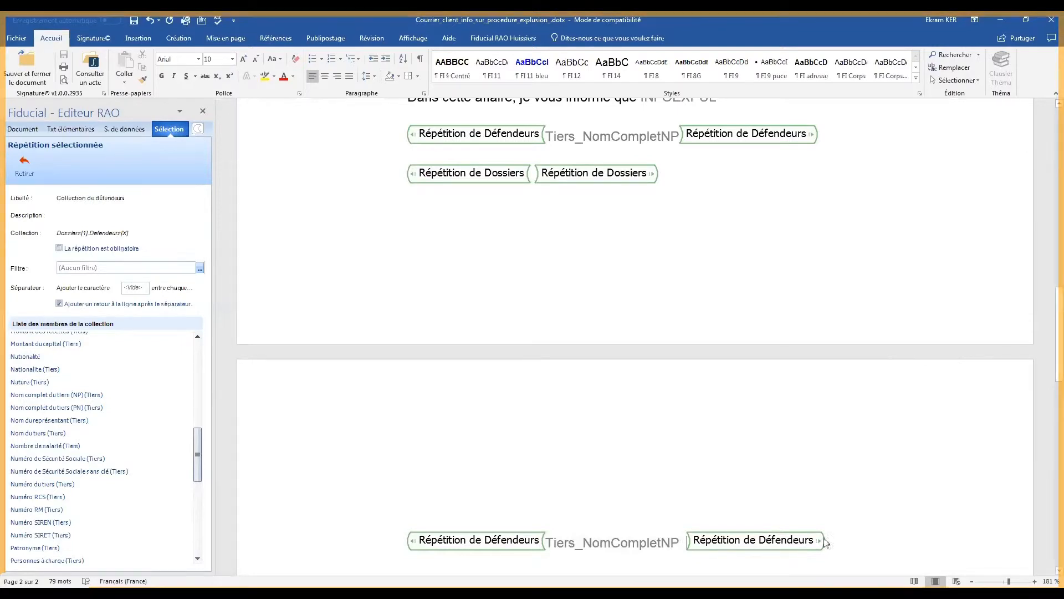
Insert the "Portable 1 (Tiers)" variable after the full-name variable inside the second-page Défendeurs repetition
click(782, 564)
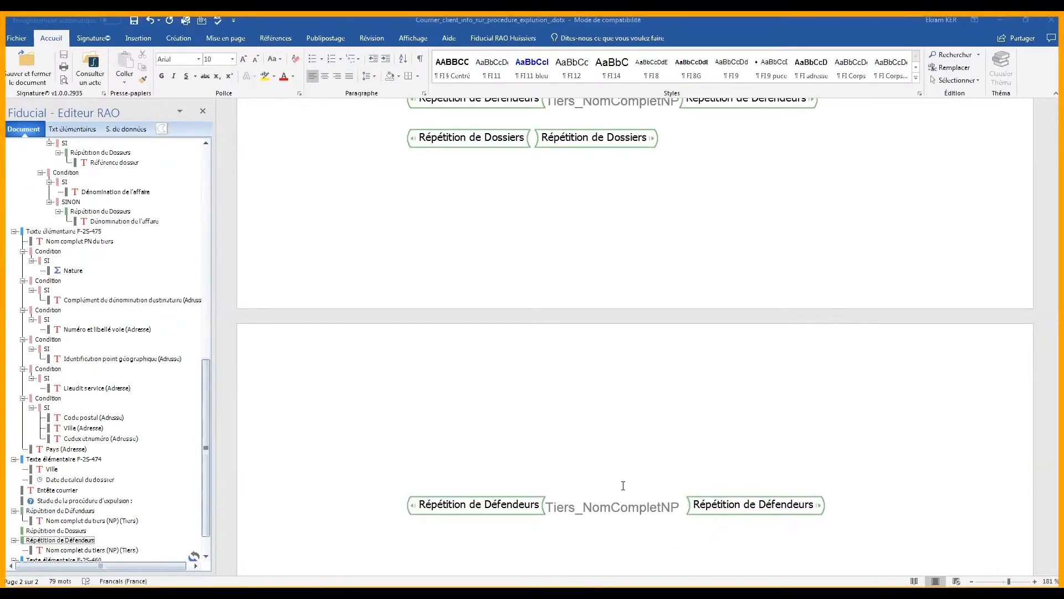
click(628, 514)
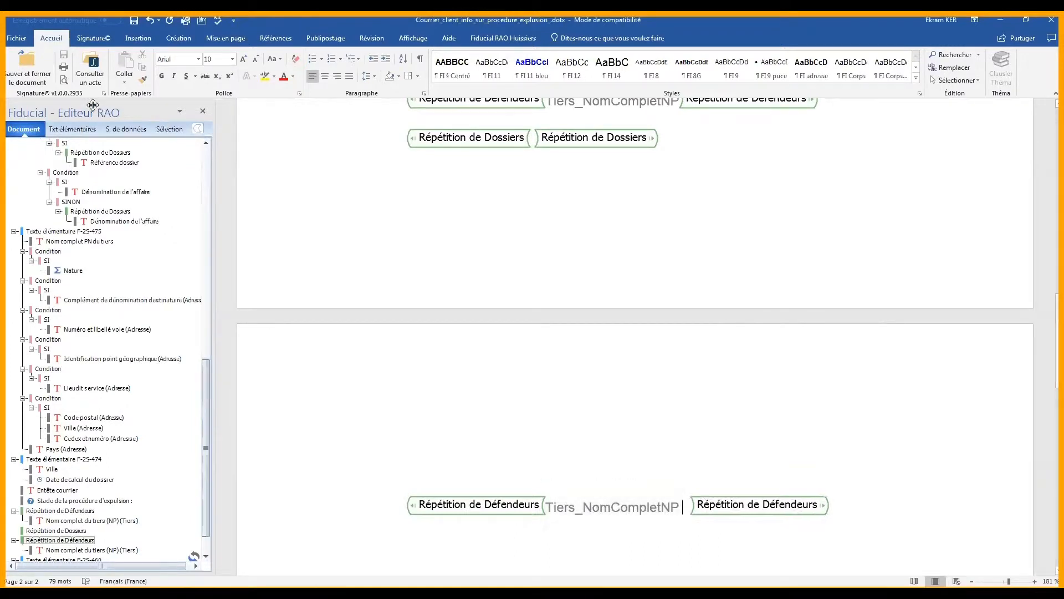
click(167, 131)
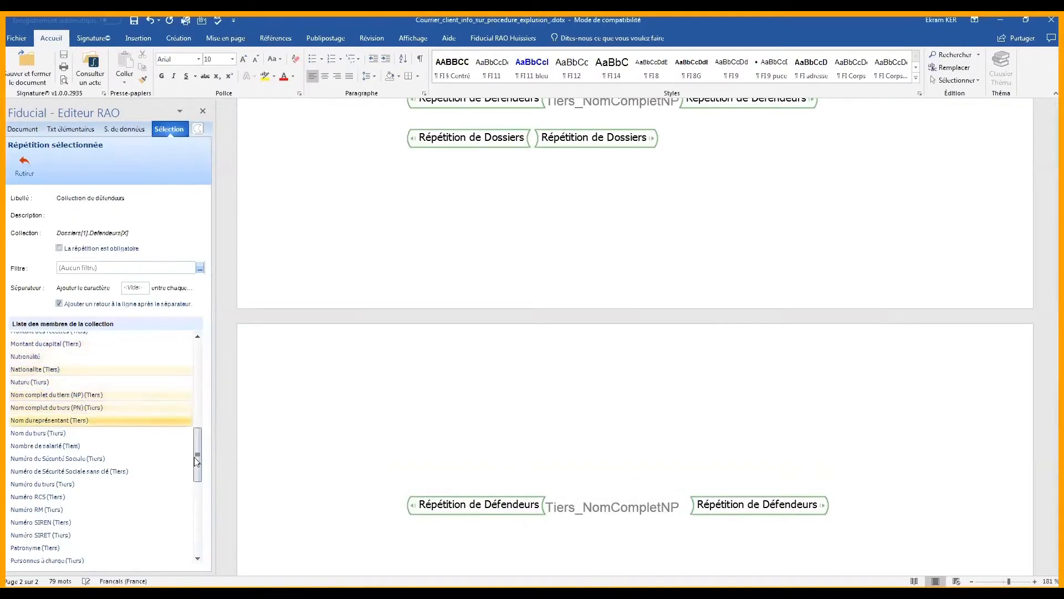
drag(196, 460, 196, 489)
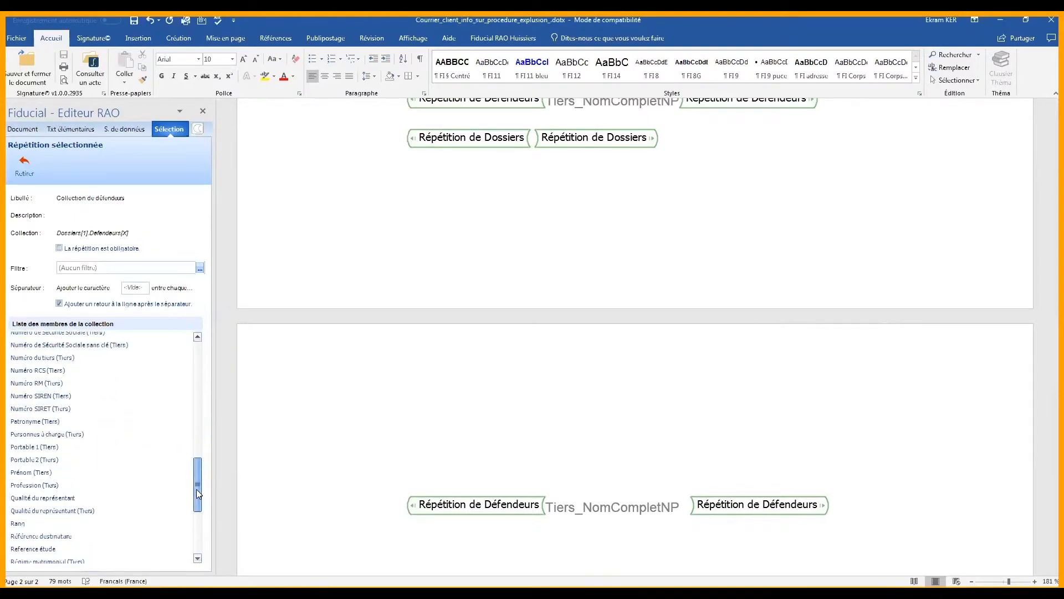
click(27, 446)
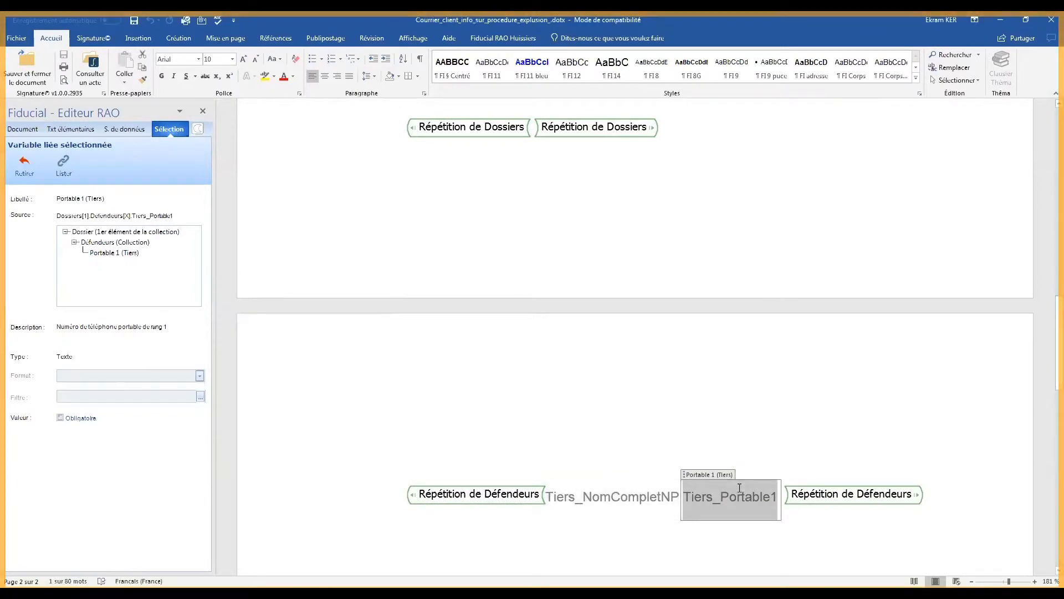
click(846, 521)
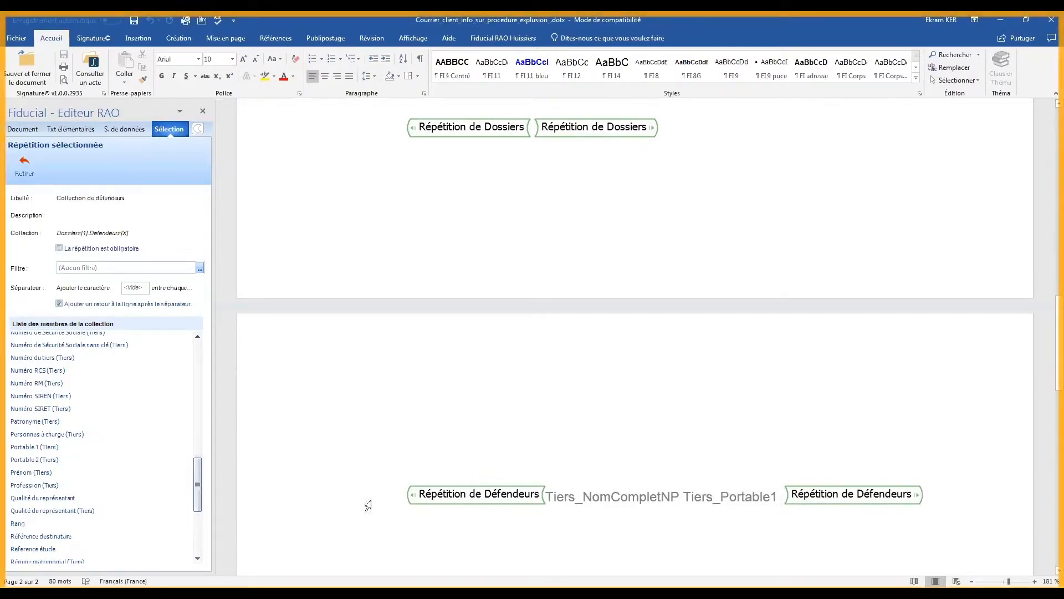
Remove the extra space before the closing tag of the second-page Défendeurs repetition and start a new paragraph below it
click(591, 500)
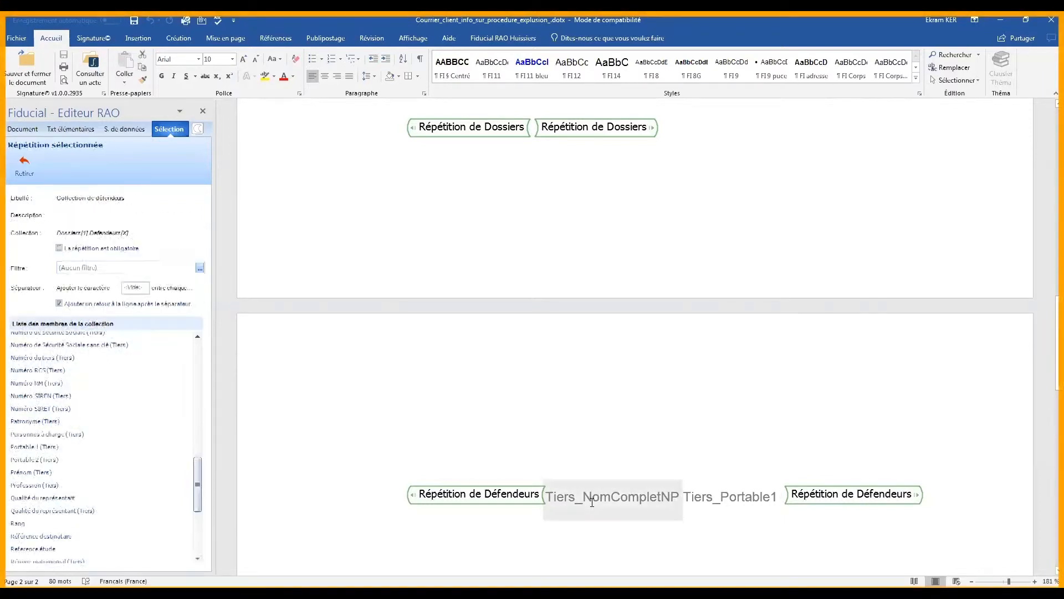
key(Right)
key(Right)
key(Return)
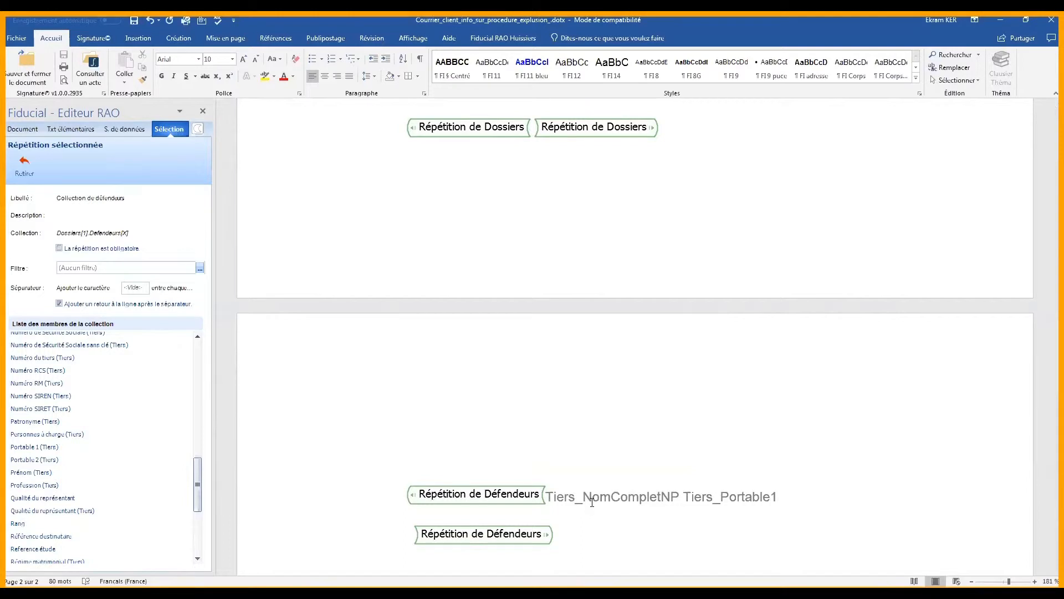
key(Delete)
key(Return)
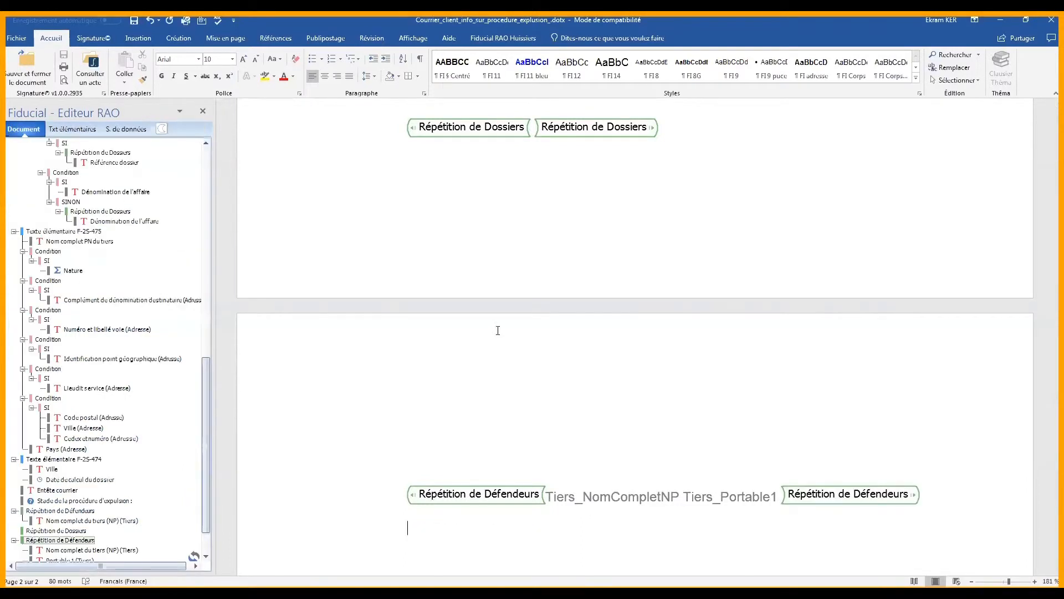
Expand the Défendeurs collection under Dossier in the data dictionary, and its "Tiers liés (Tiers)" sub-collection
drag(203, 380, 167, 137)
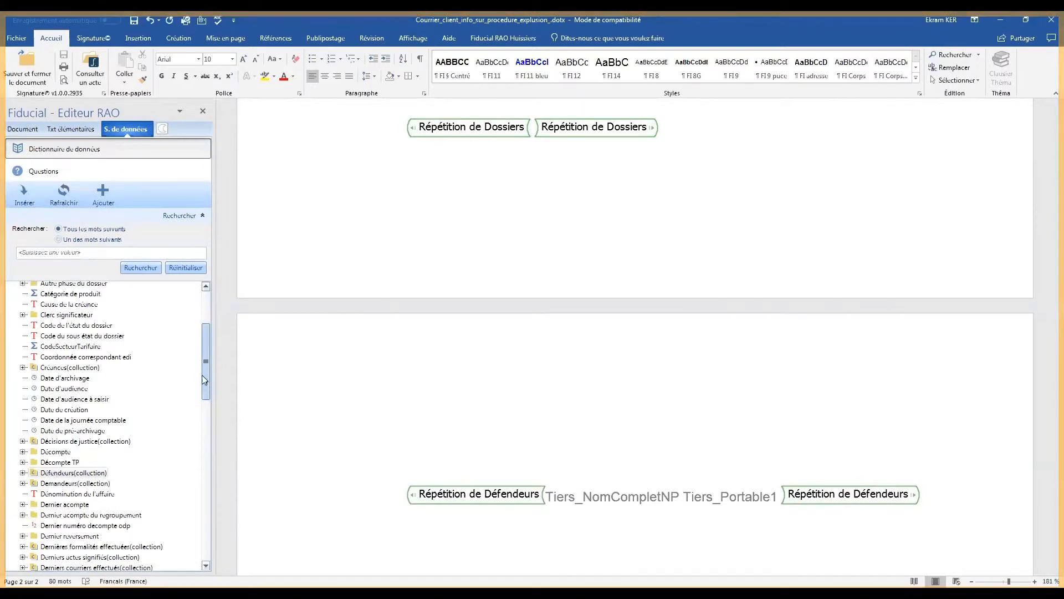
scroll(210, 321, up, 4)
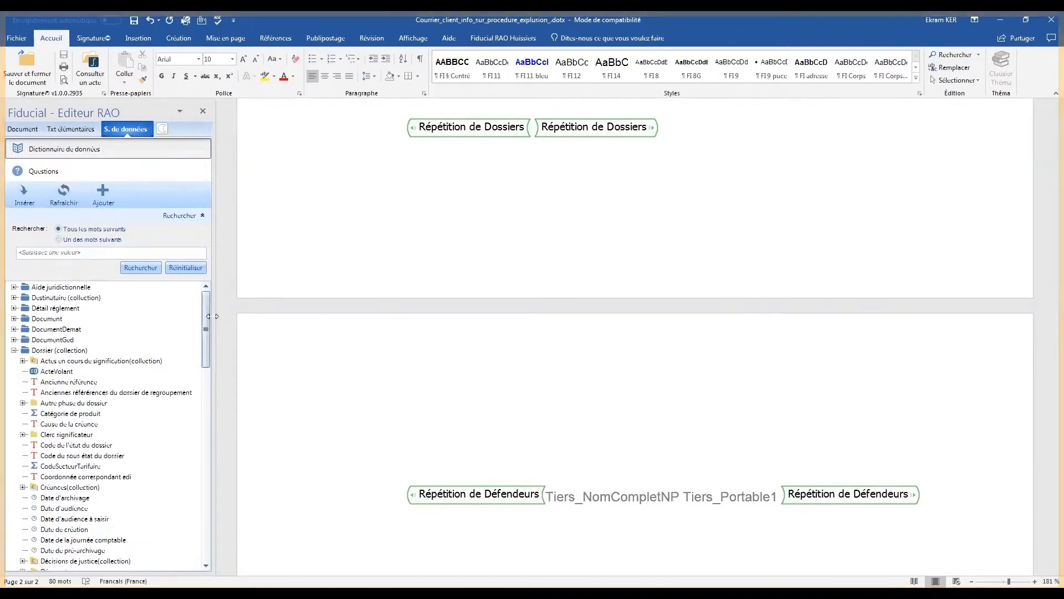
drag(205, 329, 206, 356)
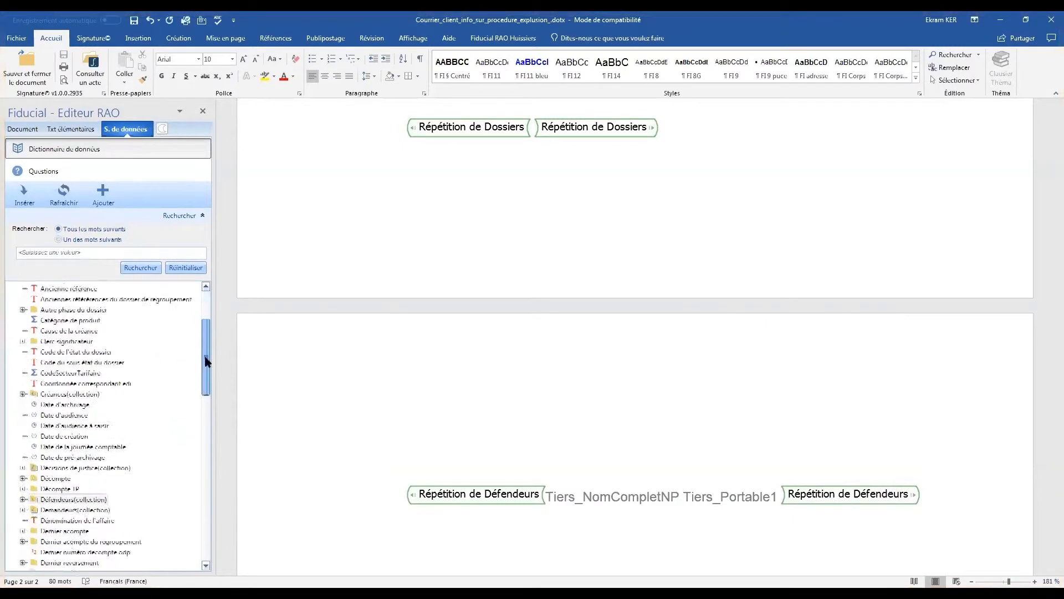
click(79, 454)
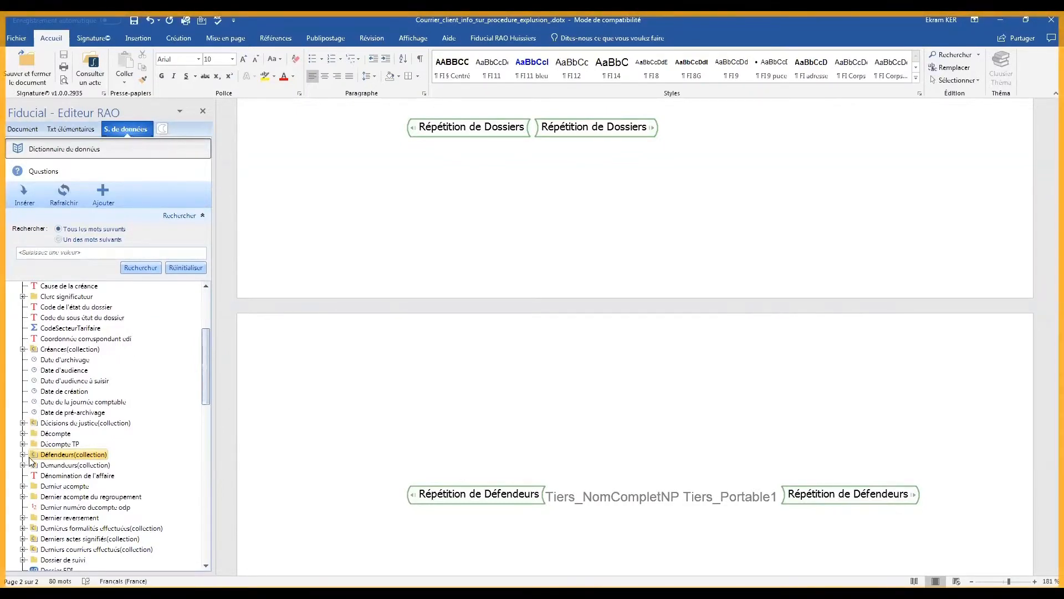
click(22, 454)
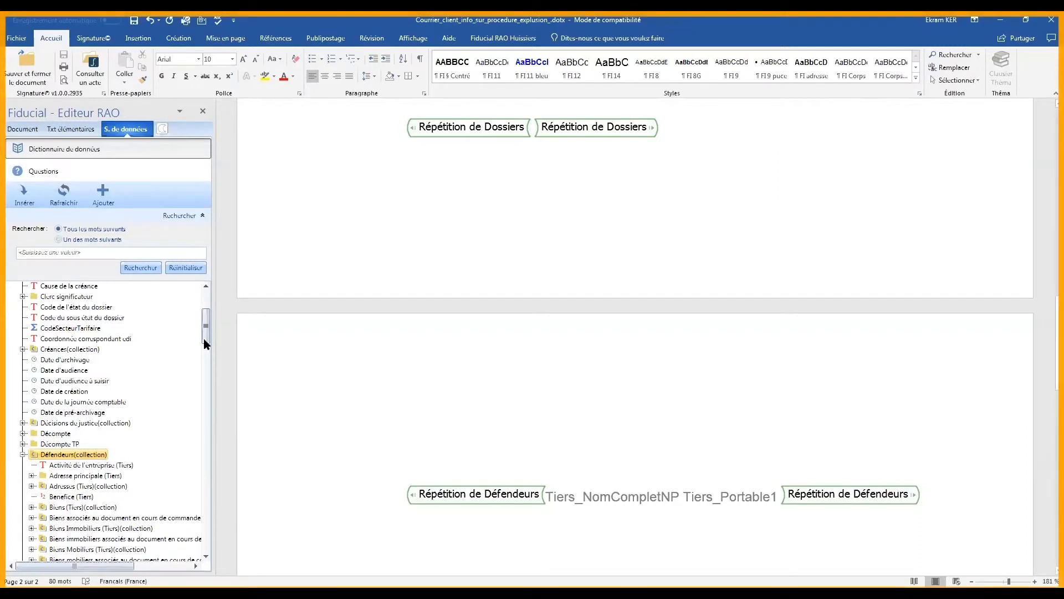
drag(208, 354, 199, 478)
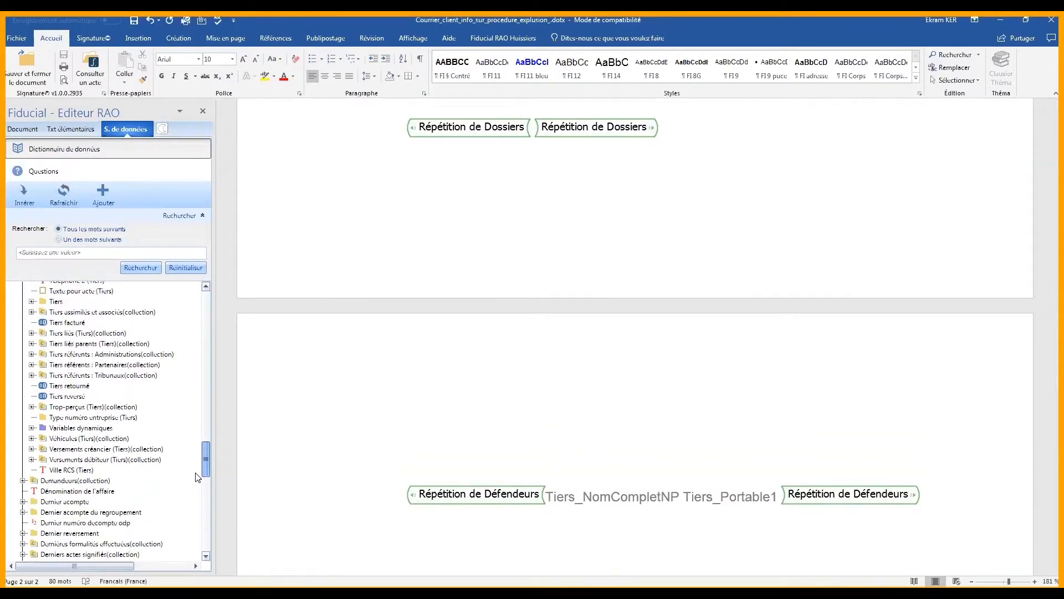
scroll(72, 416, up, 3)
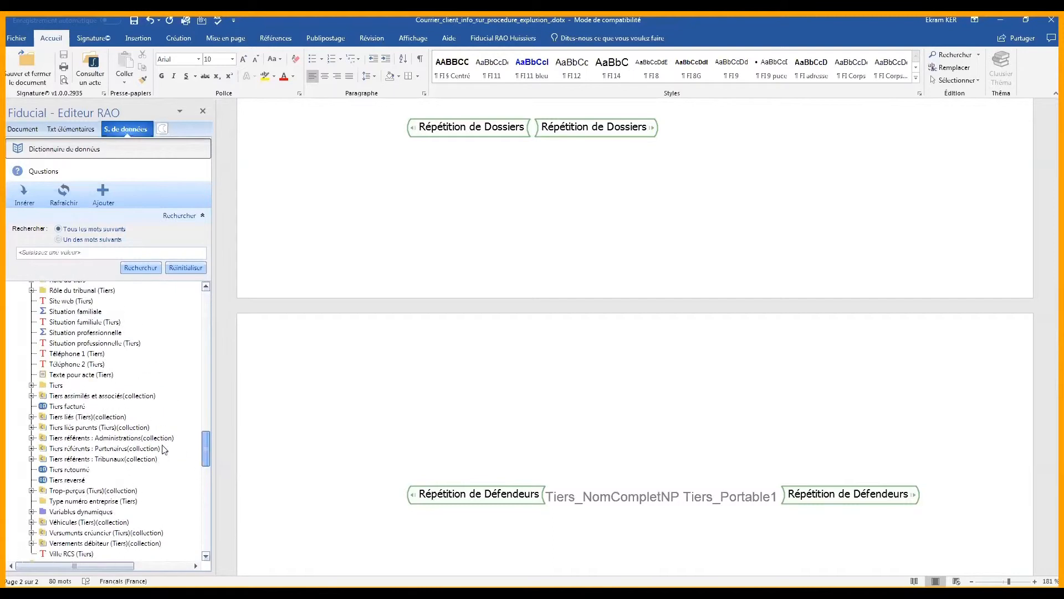
click(73, 418)
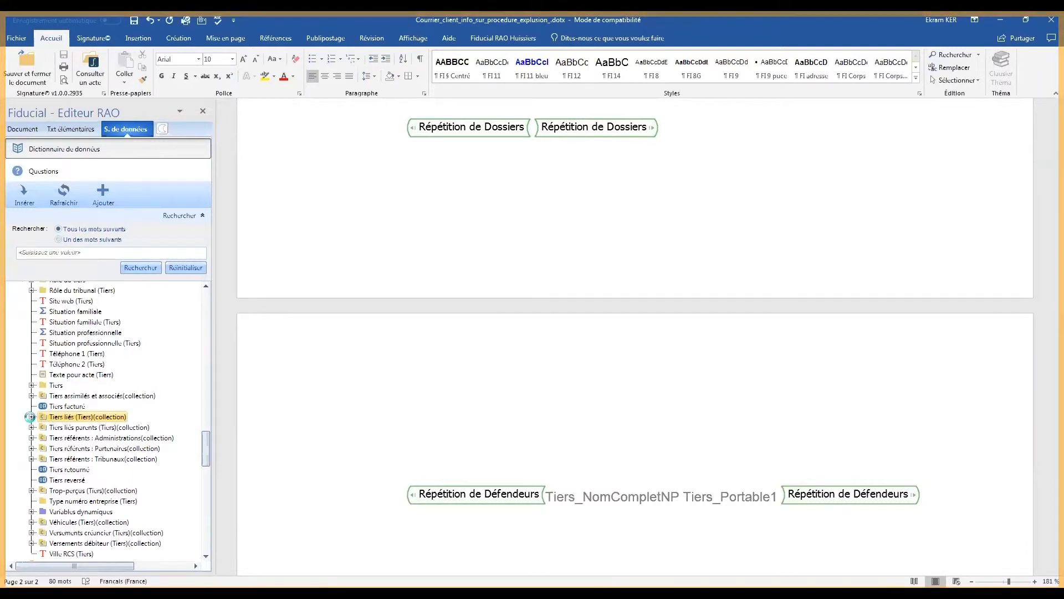
double_click(55, 420)
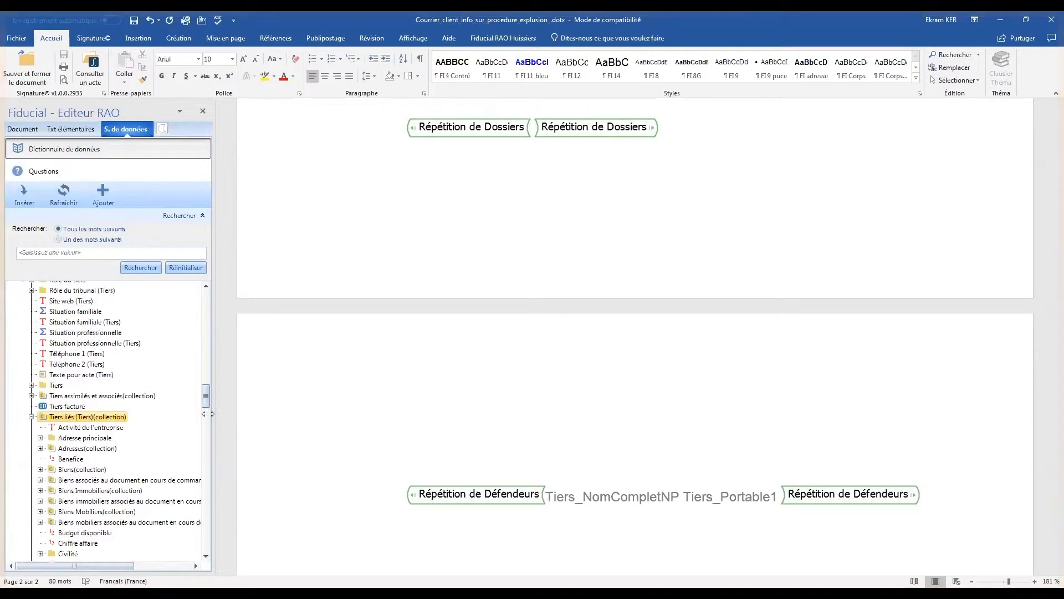
Start inserting the Tiers liés variable "Nom complet du tiers (PN)", using the rank 1 element of both Dossier and Défendeurs without filters
drag(207, 399, 209, 450)
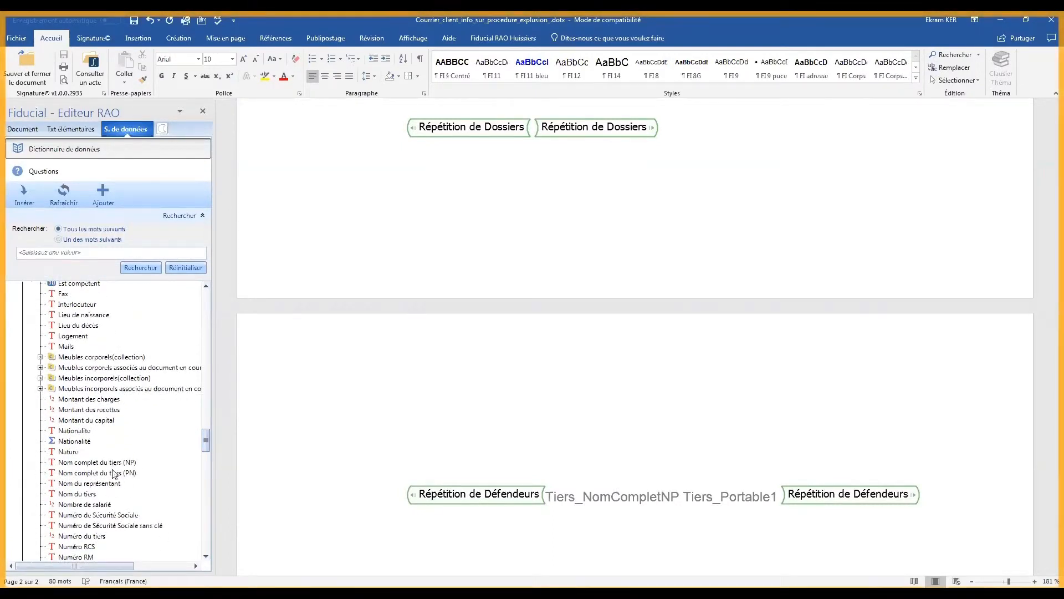
click(113, 474)
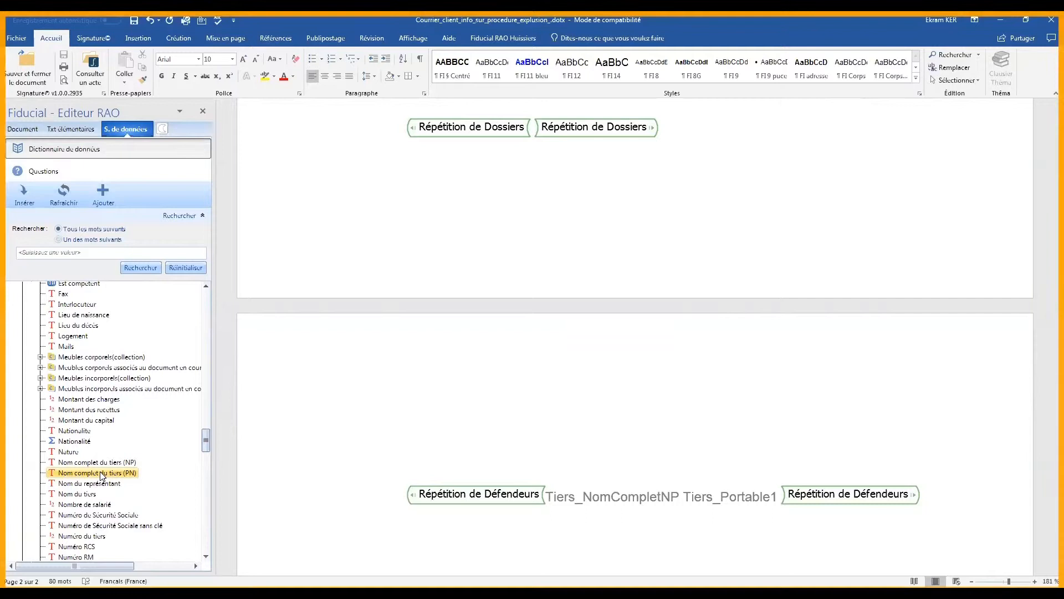
double_click(101, 475)
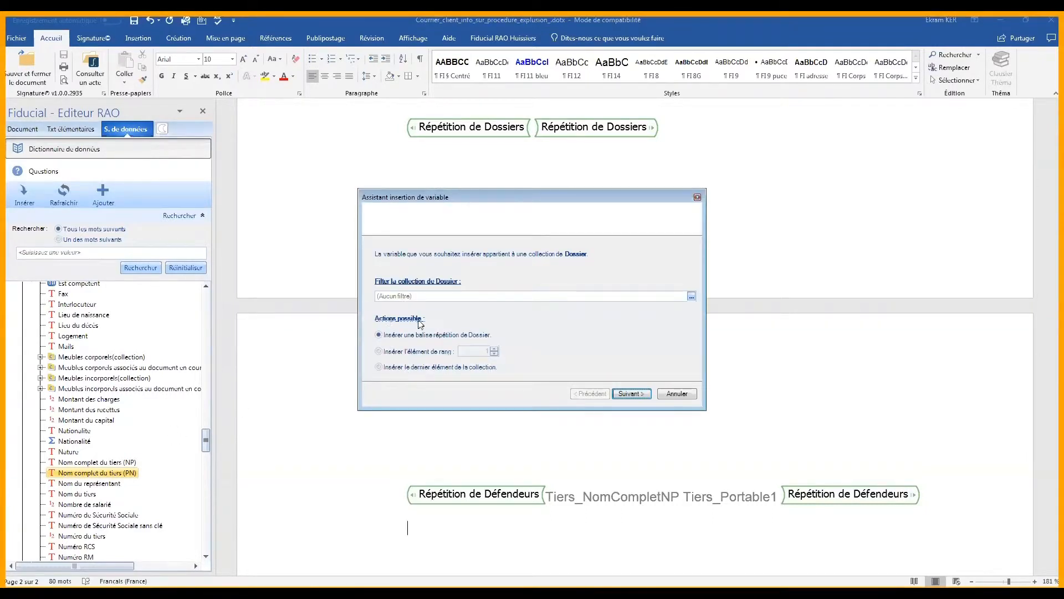
mouse_move(424, 339)
mouse_move(395, 358)
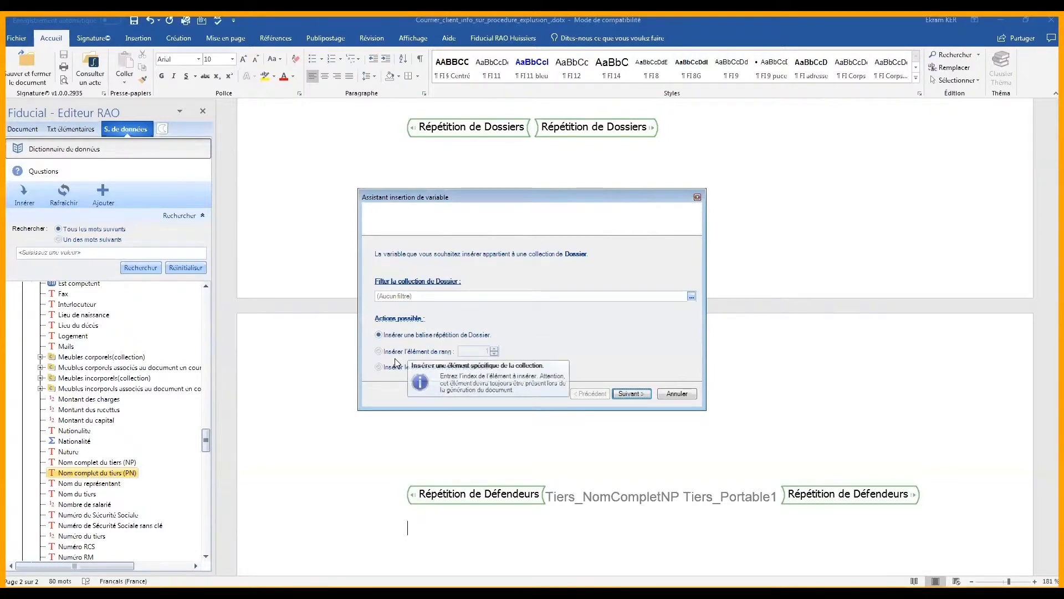
click(450, 353)
click(632, 394)
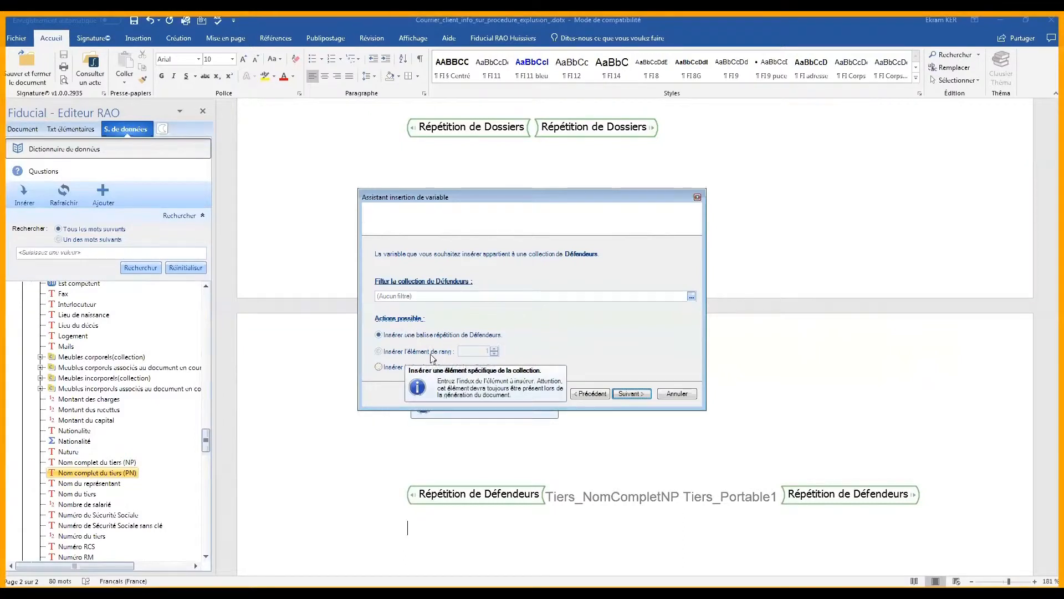
click(434, 353)
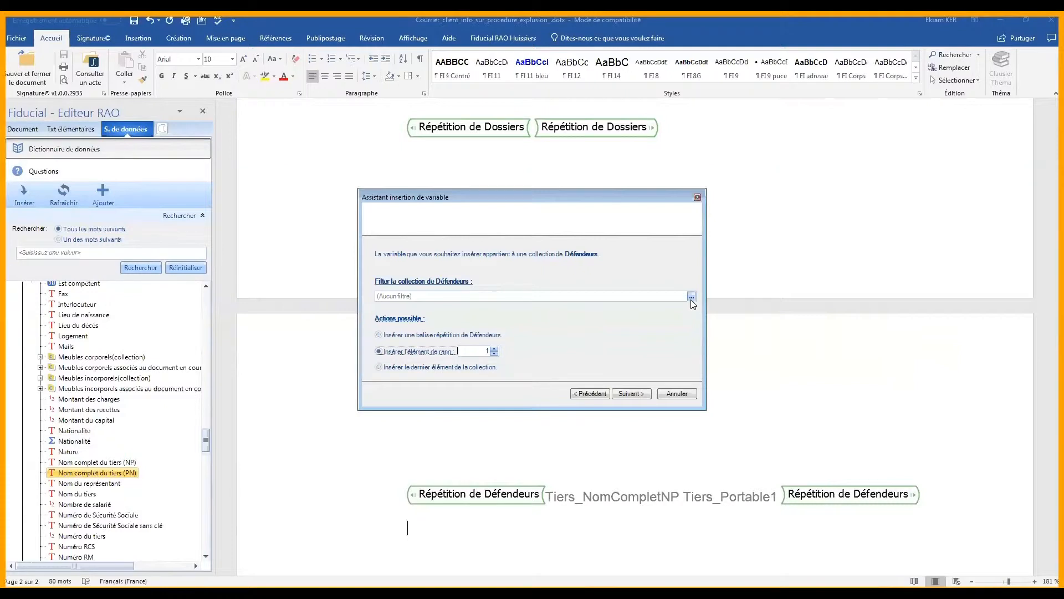
click(631, 393)
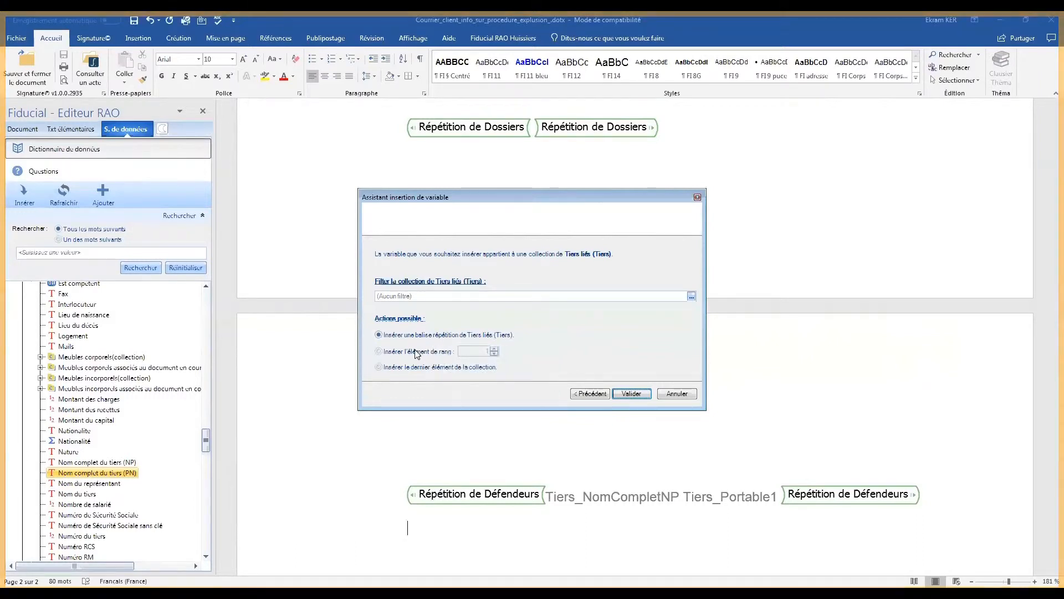
Create a filter on the Tiers liés collection with a condition on the "Code du rôle du tiers" variable
click(691, 297)
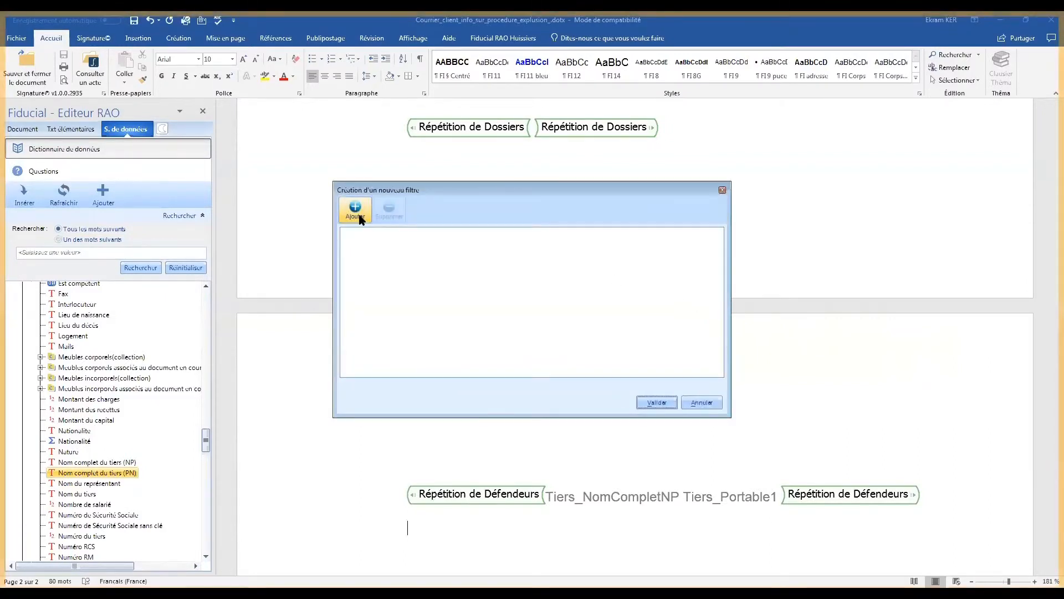
click(358, 216)
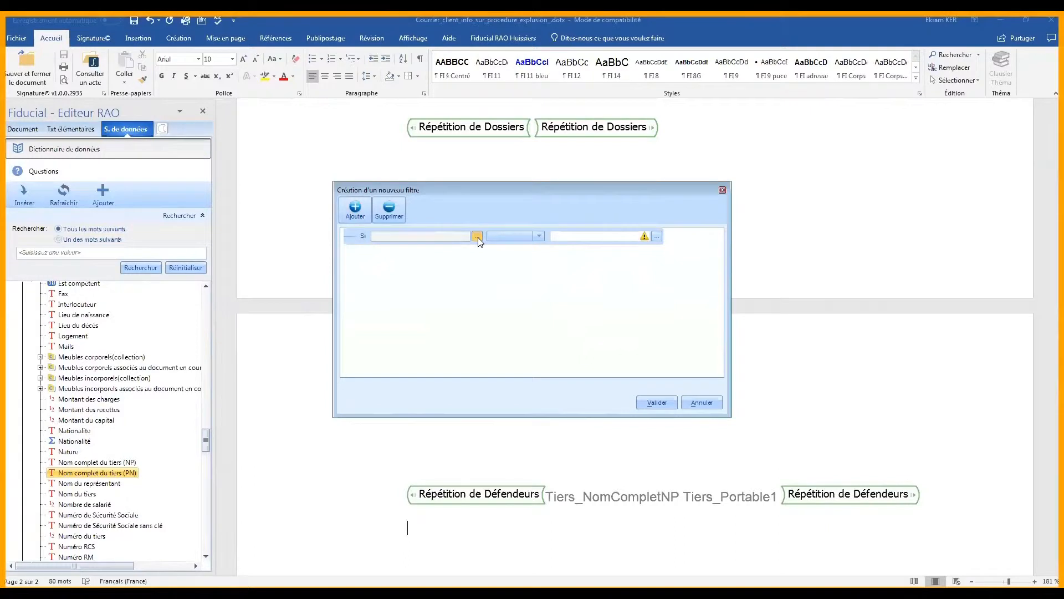
click(478, 239)
click(434, 135)
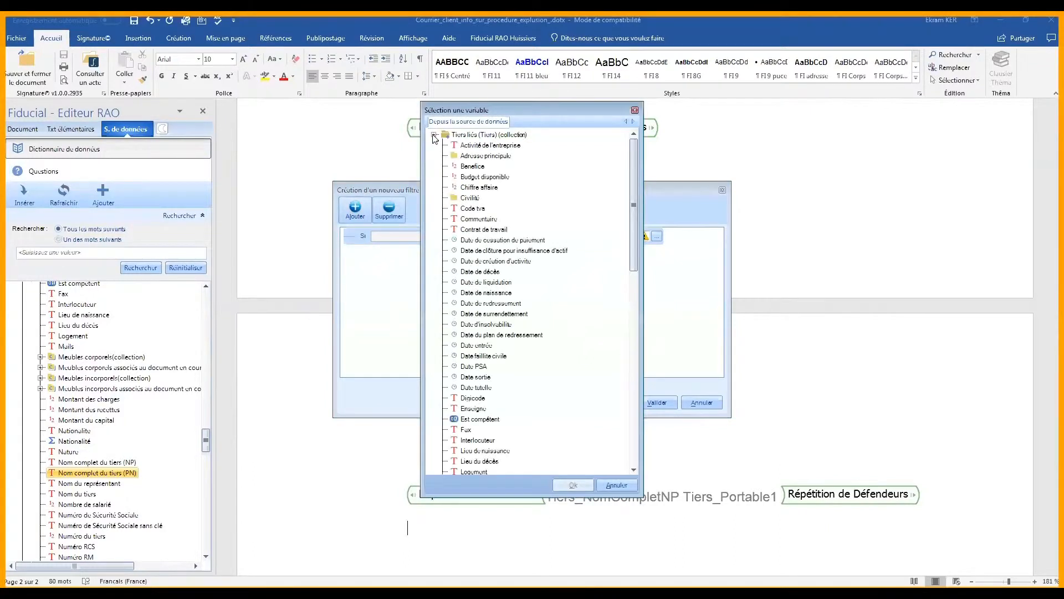
drag(636, 265, 620, 391)
scroll(621, 399, down, 6)
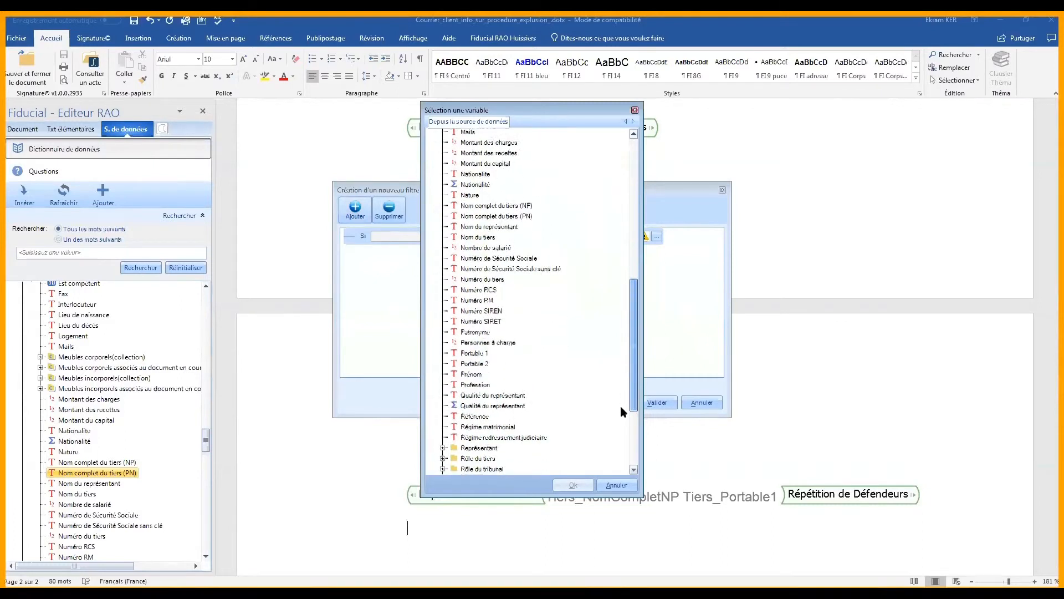
click(477, 356)
click(444, 355)
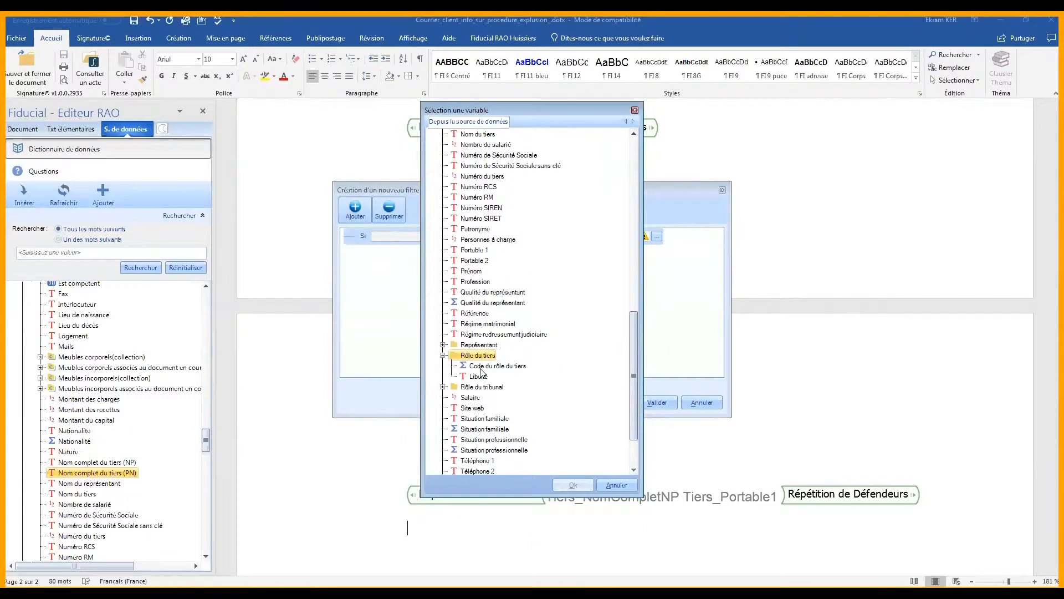
click(481, 366)
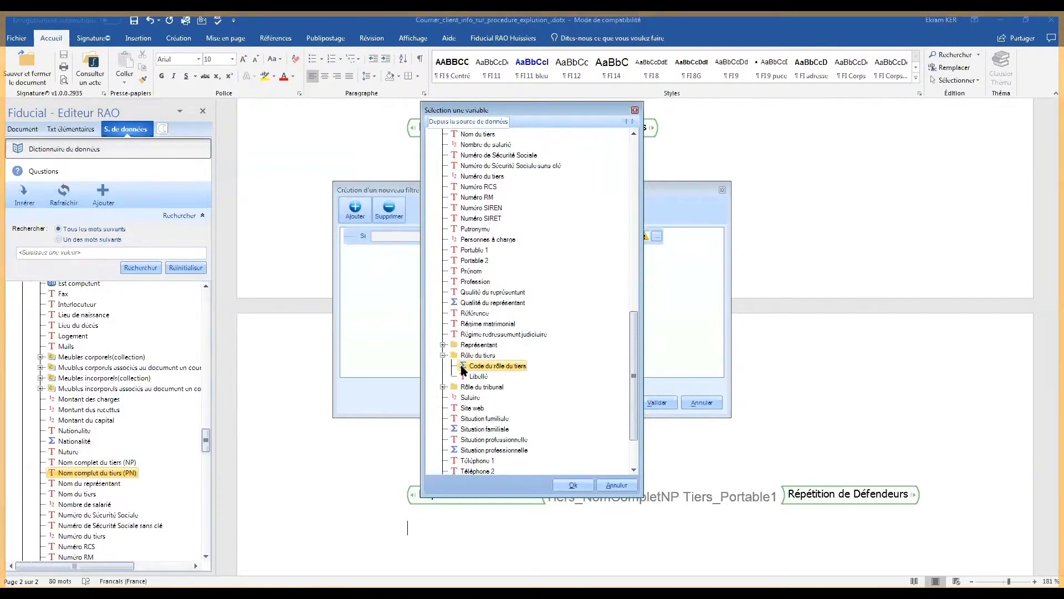
click(572, 485)
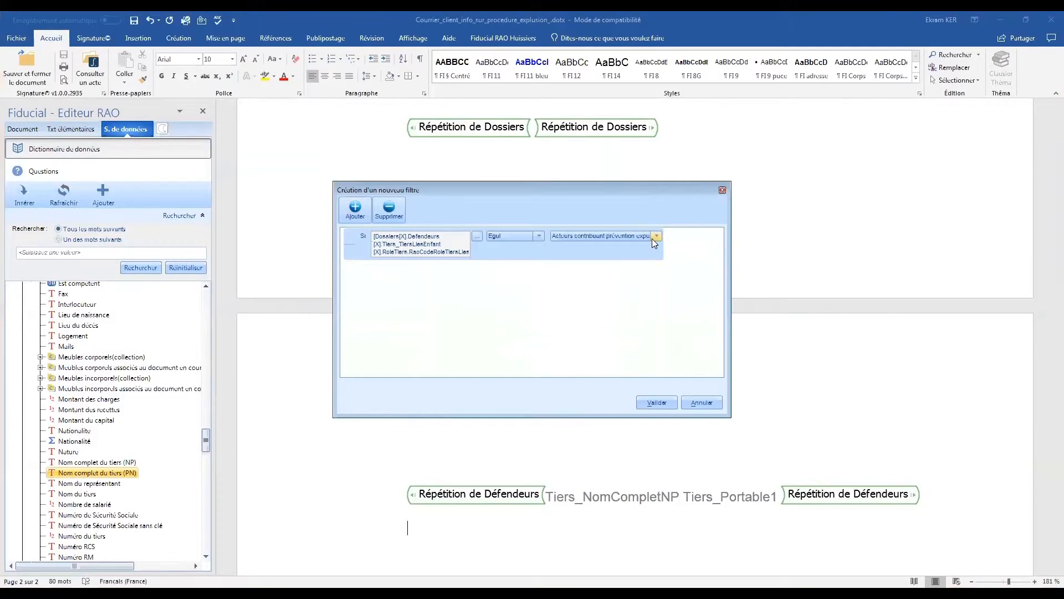
Set the comparison value of the third-party role filter condition to Banque
click(654, 238)
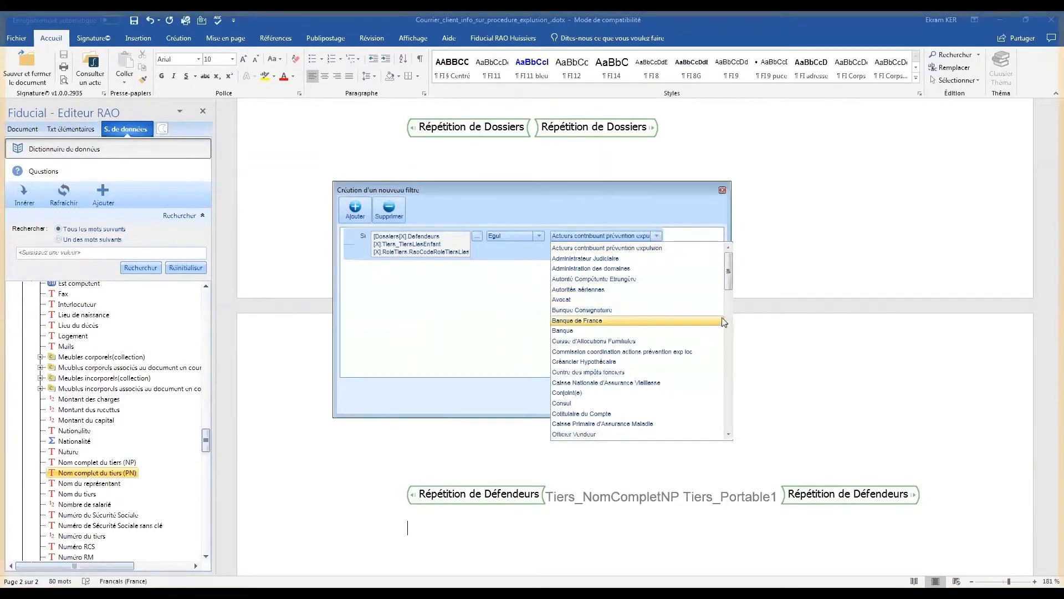
mouse_move(729, 274)
mouse_down()
mouse_move(710, 375)
mouse_move(718, 423)
mouse_move(728, 280)
mouse_up()
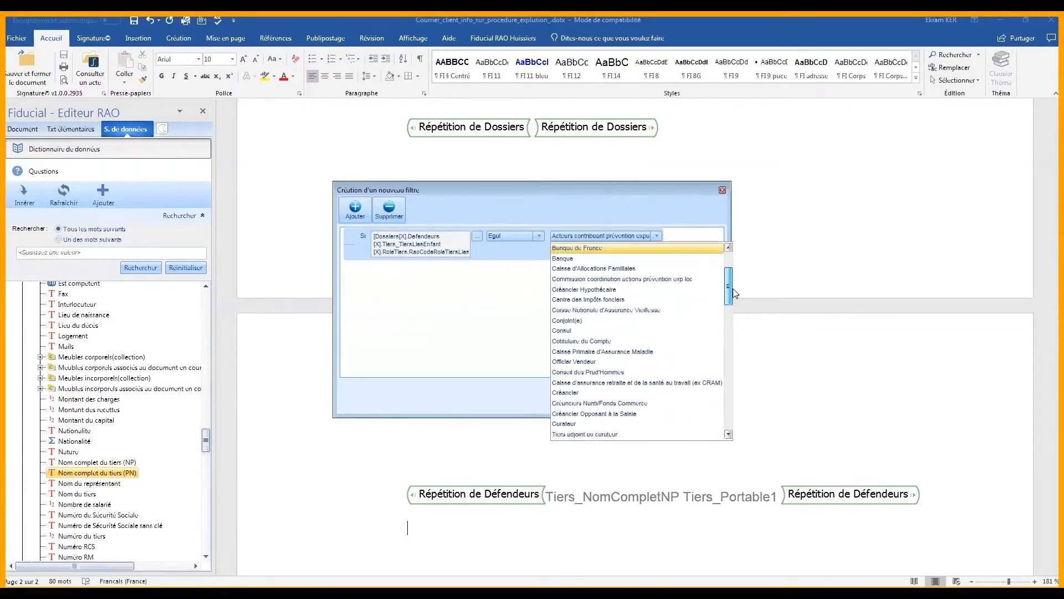
click(599, 260)
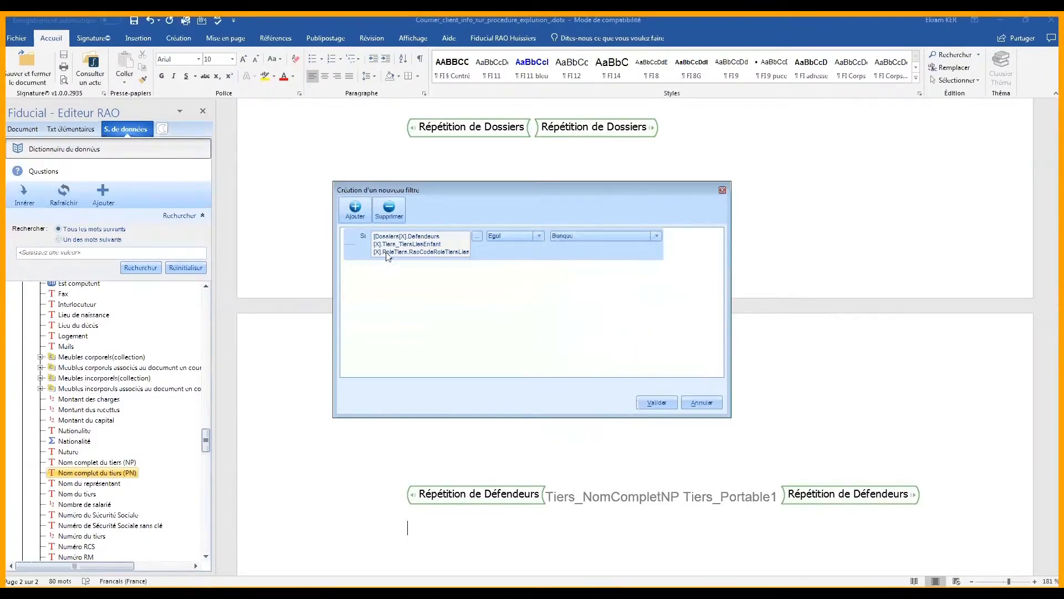
Add a second condition to the filter, joined with Et, on the "Code du rôle du tiers" variable of Tiers liés
click(356, 209)
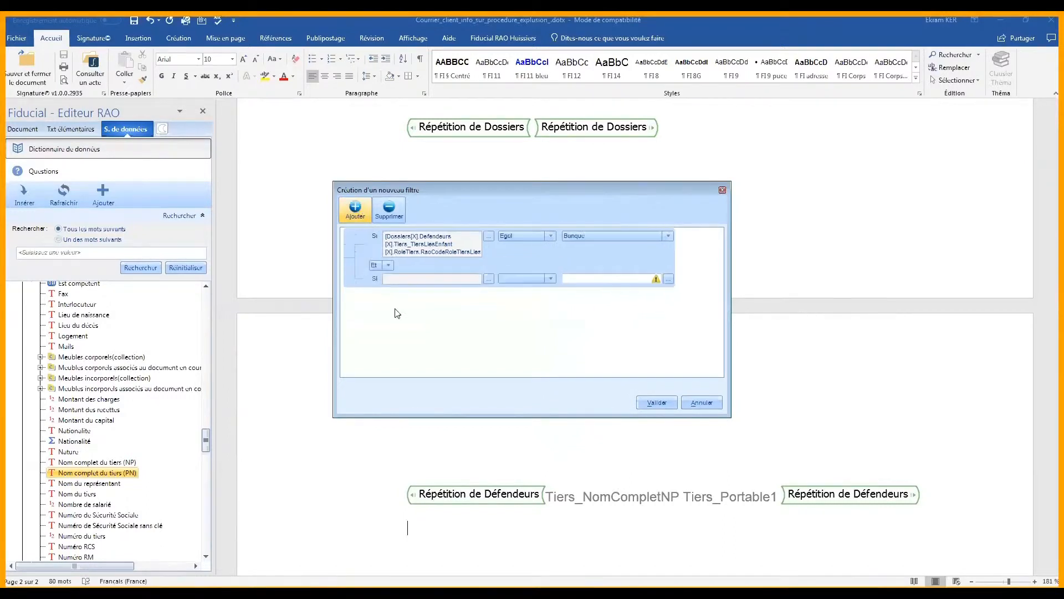
click(389, 266)
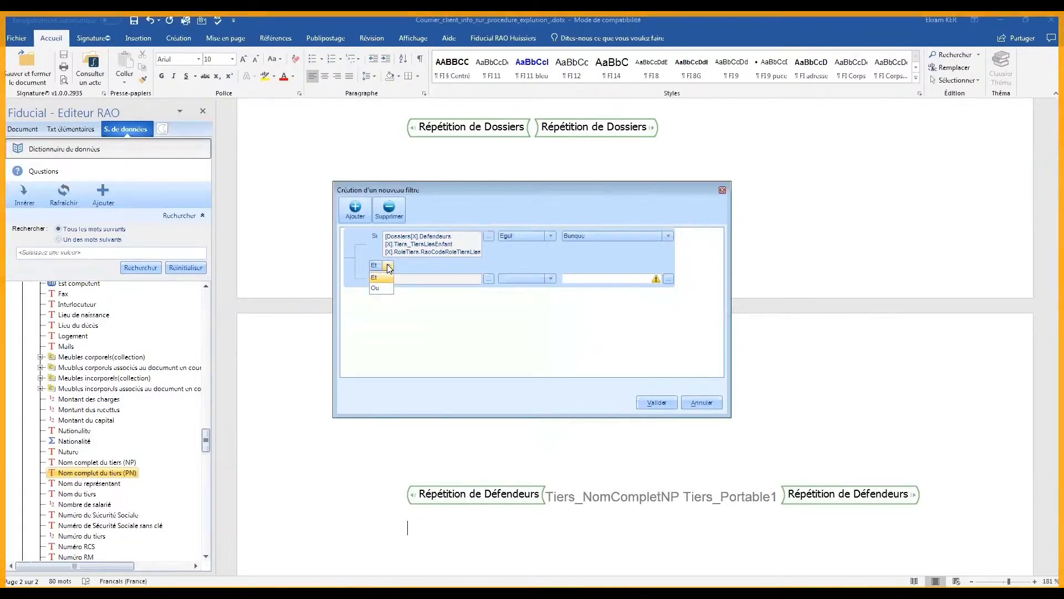
click(385, 277)
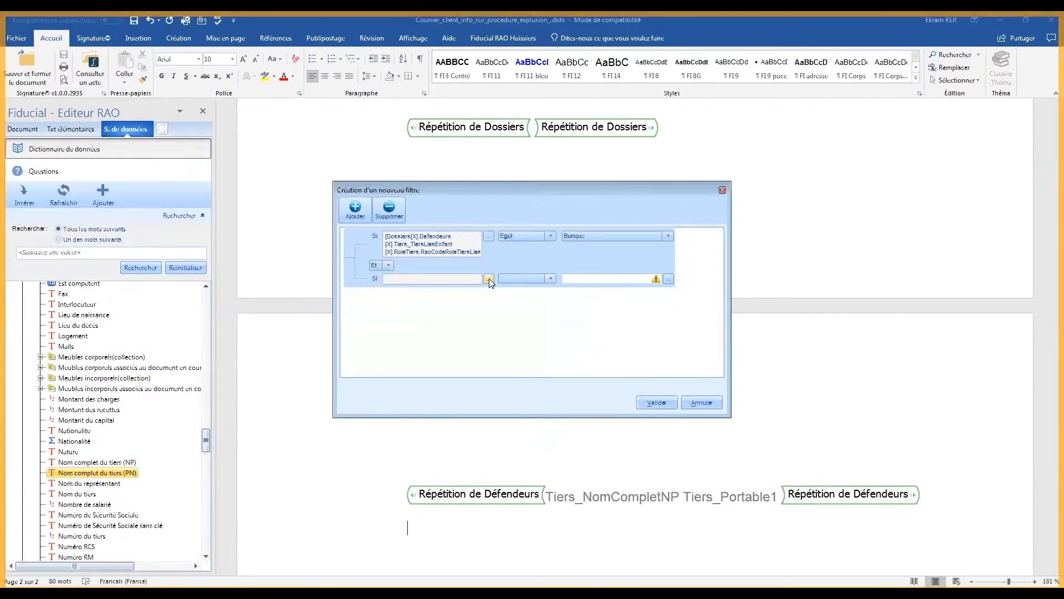
click(489, 278)
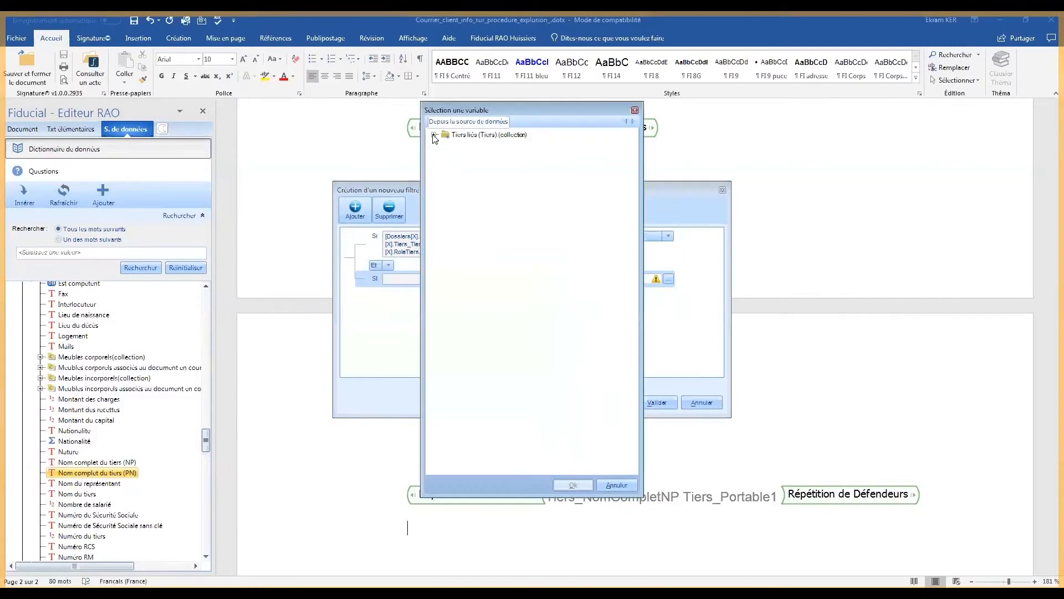
click(435, 134)
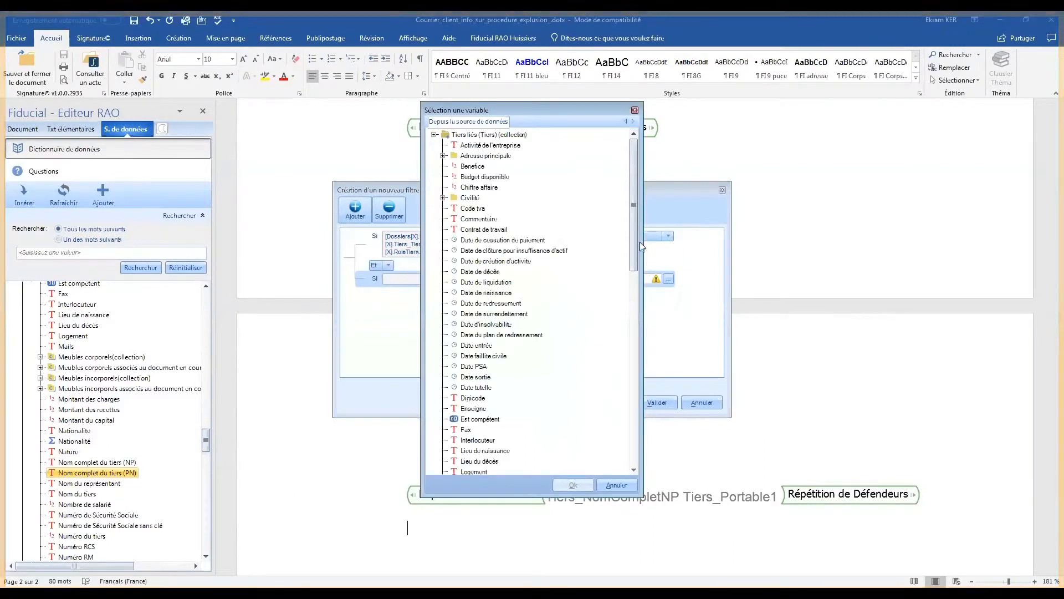
drag(633, 246, 612, 447)
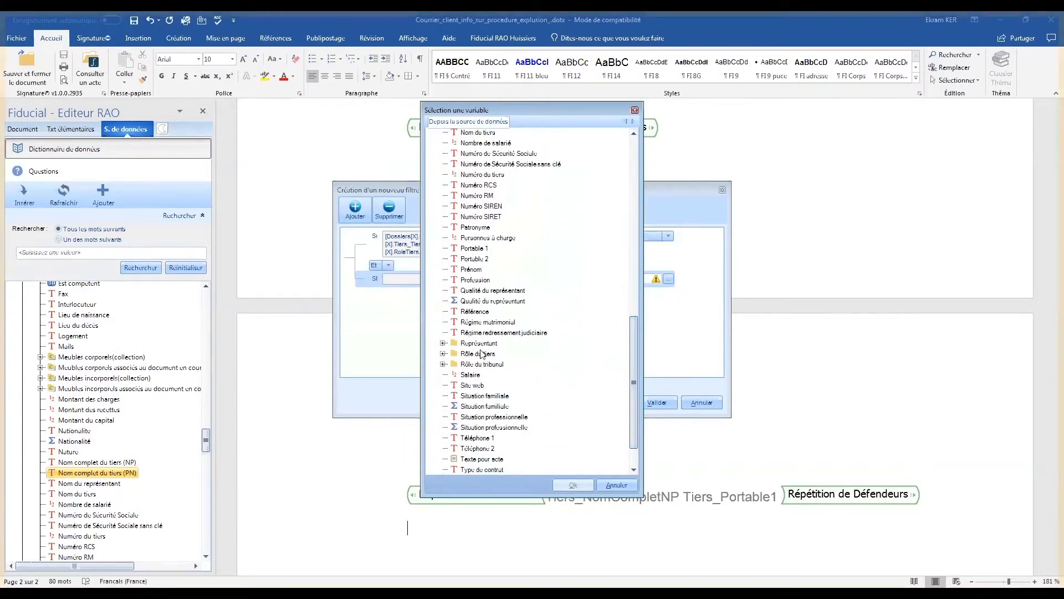
click(480, 355)
click(443, 354)
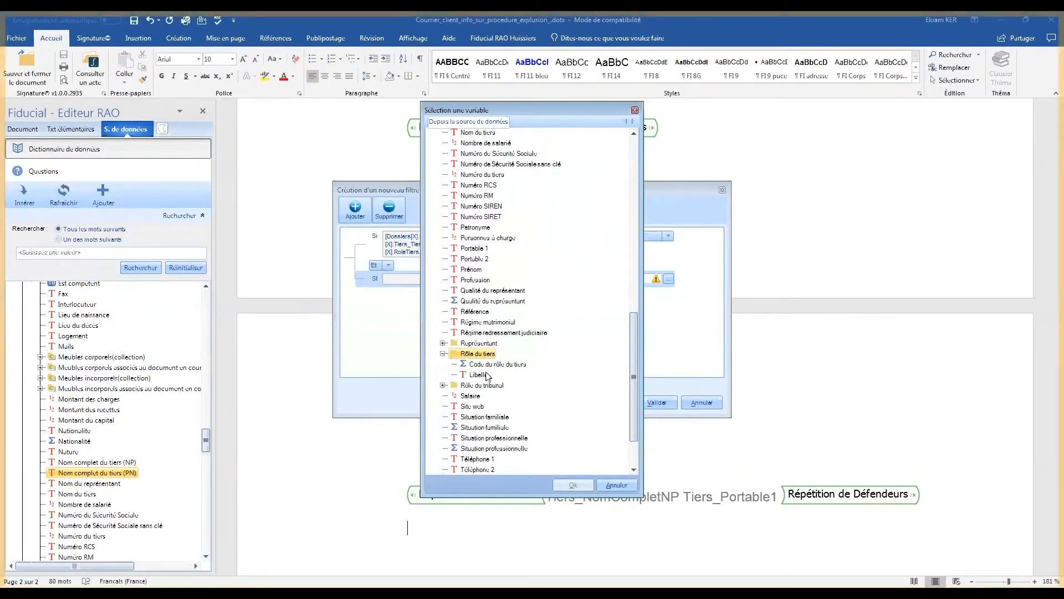
click(489, 365)
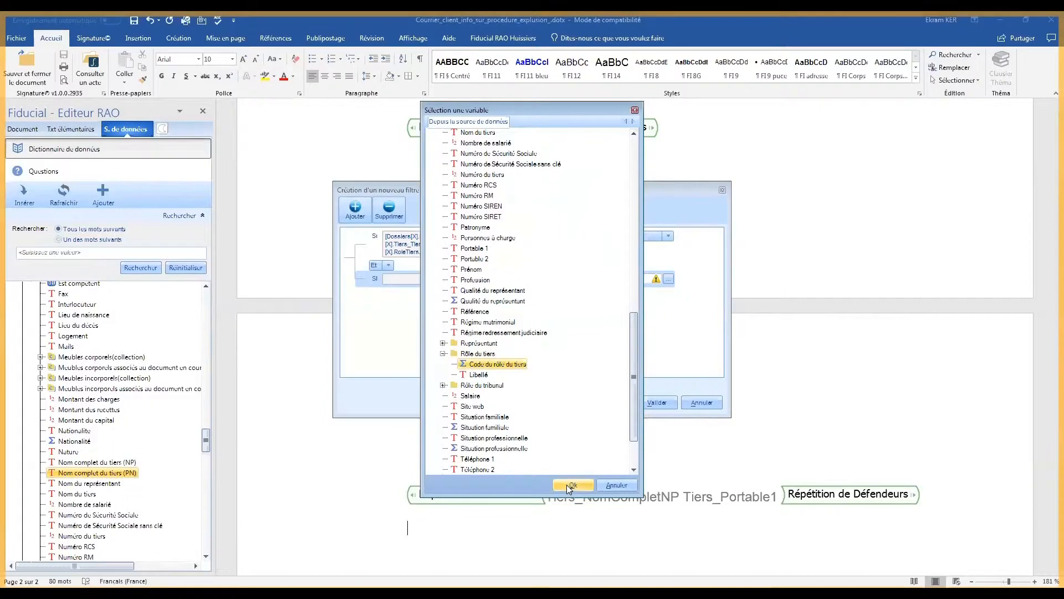
click(568, 485)
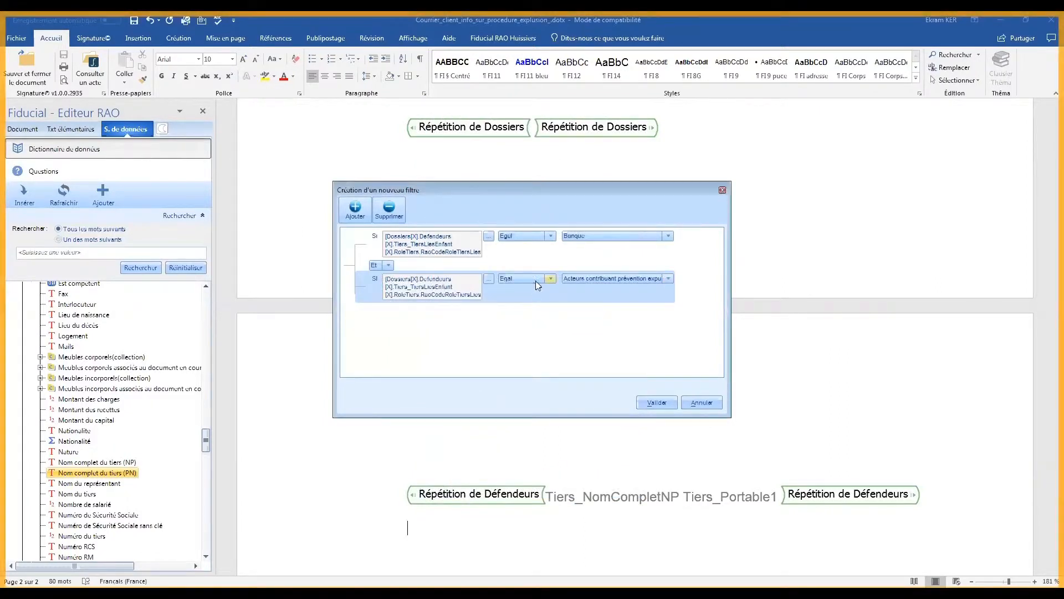
Set the second condition's value to Caisse d'Allocations Familiales and insert the variable inside a filtered Tiers liés repetition tag
click(550, 279)
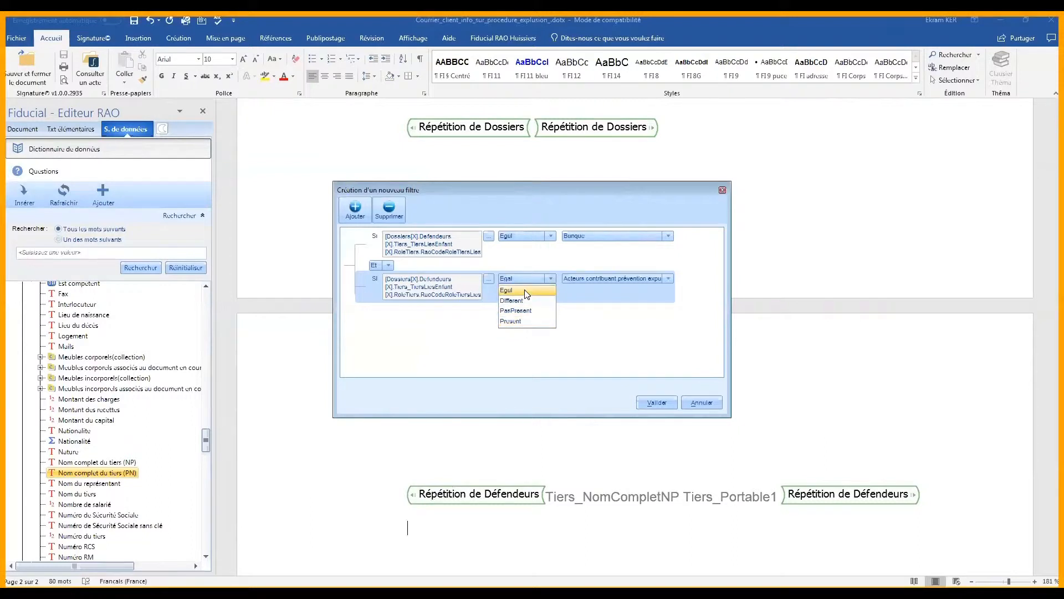
click(670, 281)
click(670, 280)
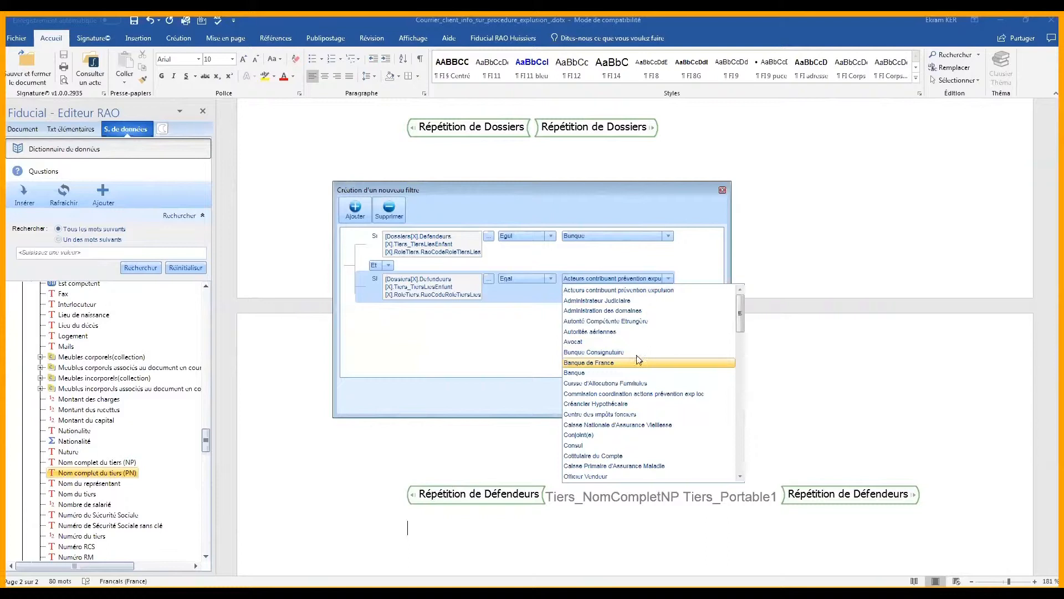
click(616, 384)
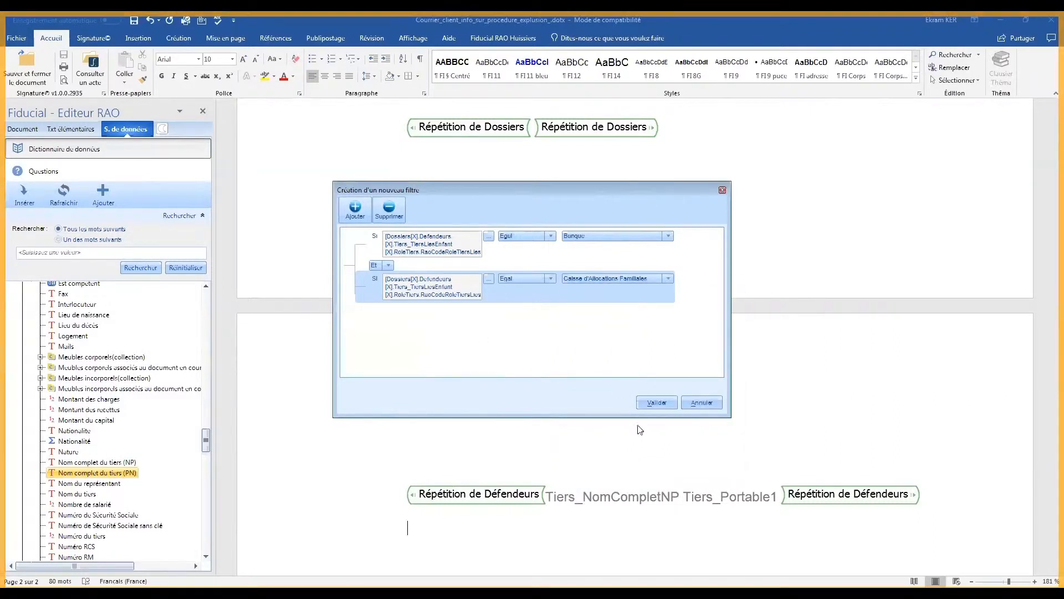
click(659, 403)
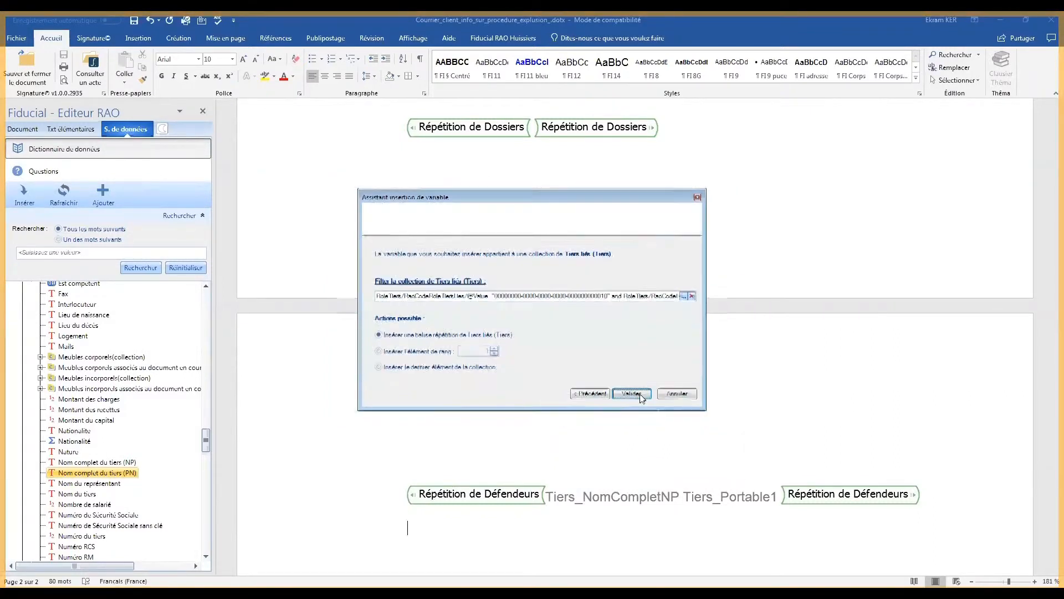
click(639, 394)
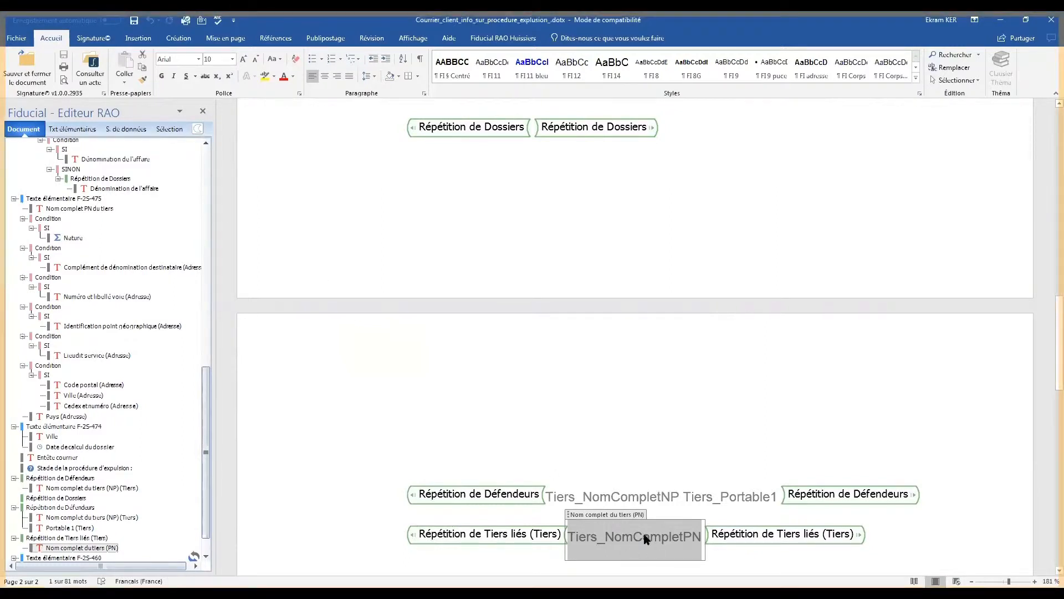
Review the properties of the inserted variable and its Tiers liés repetition tag, including the filter, separator and collection members
click(170, 129)
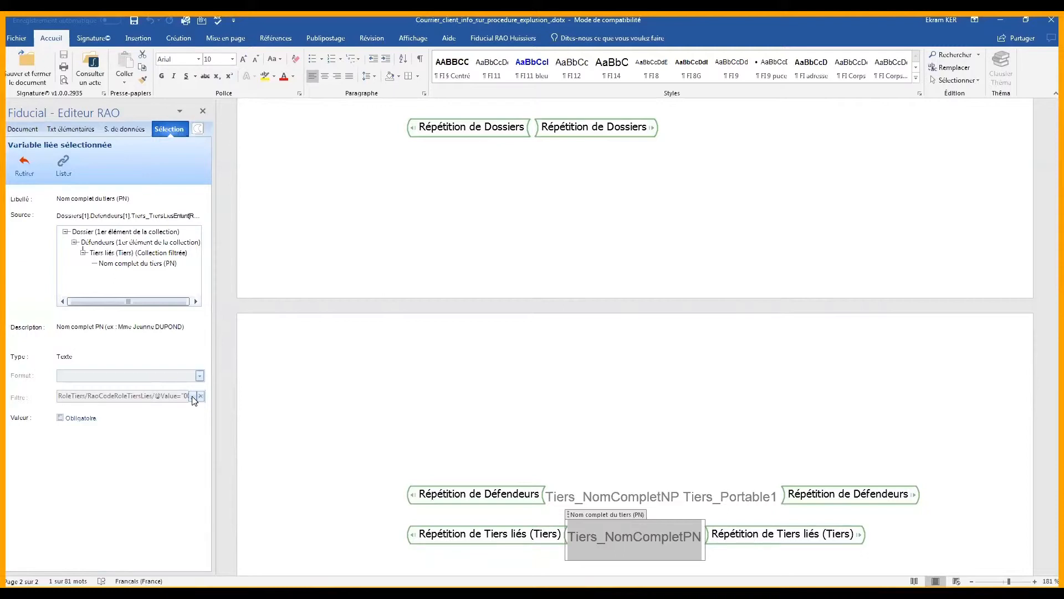
click(507, 537)
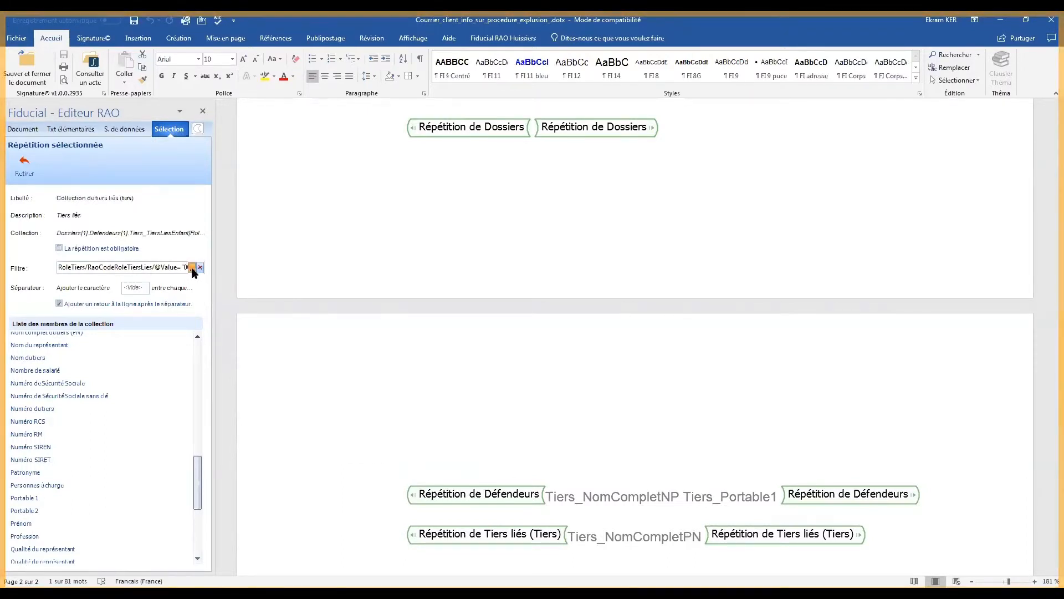
click(191, 268)
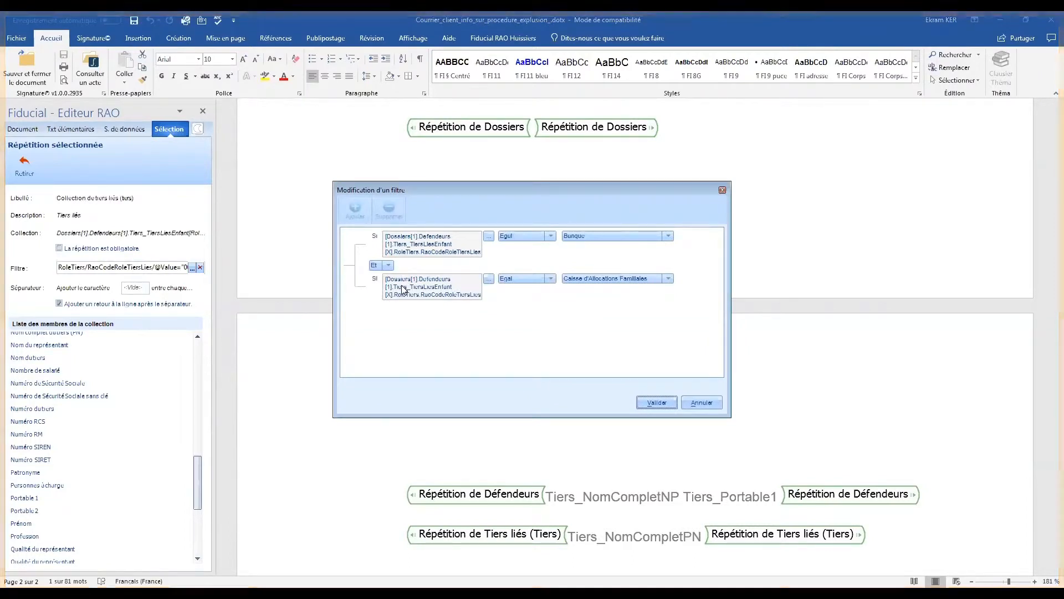
click(657, 403)
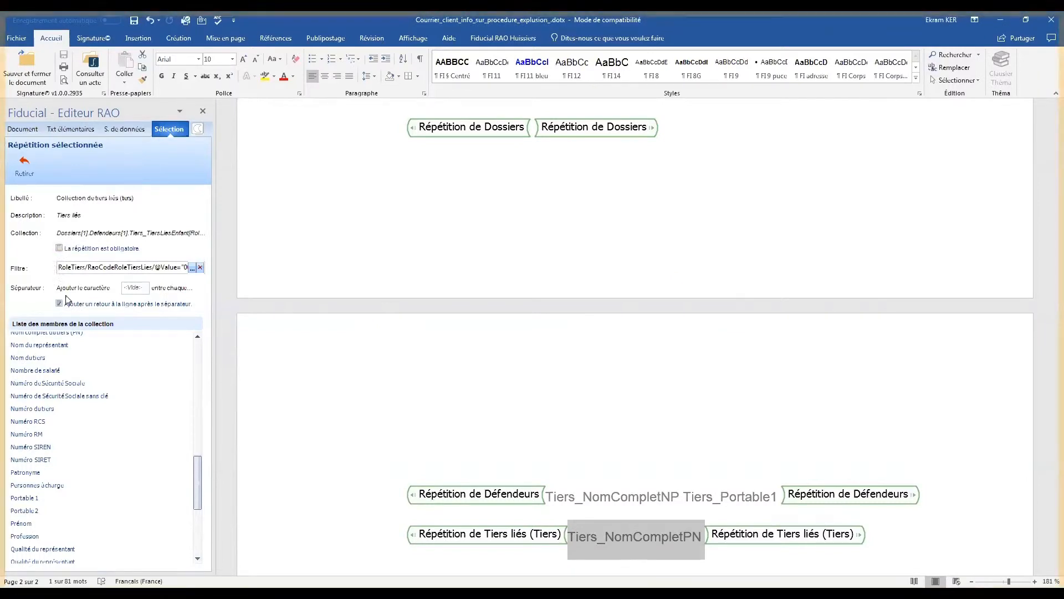
click(139, 287)
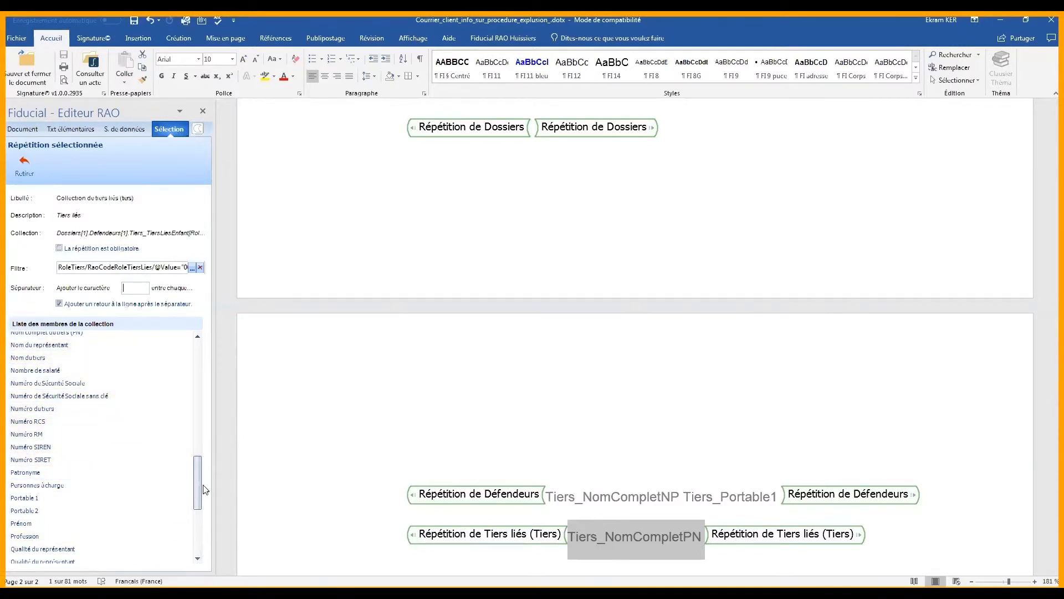
mouse_move(196, 483)
mouse_down()
mouse_move(195, 416)
mouse_move(181, 423)
mouse_move(189, 528)
mouse_move(188, 470)
mouse_up()
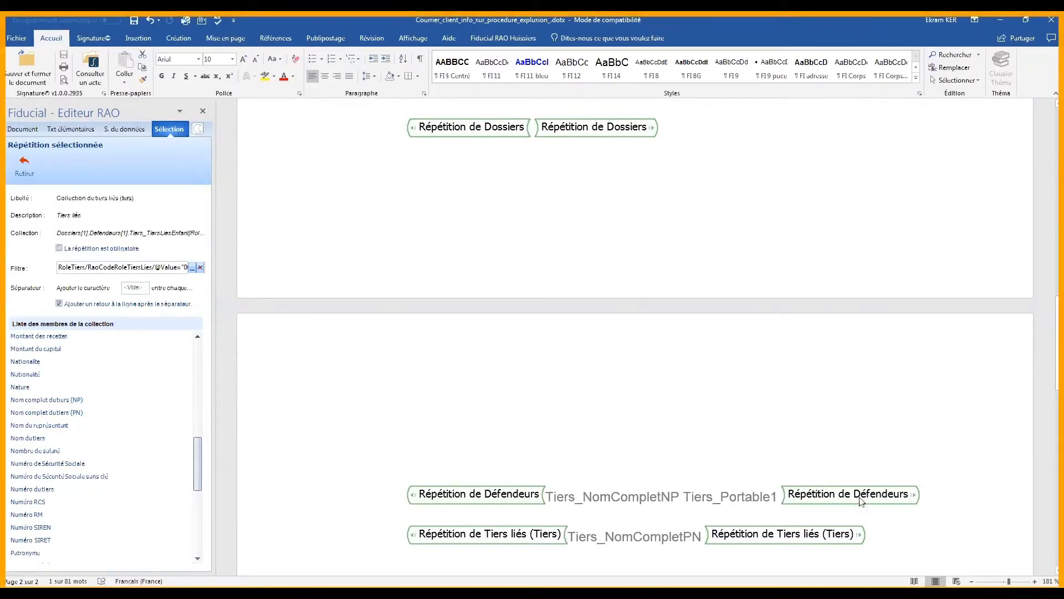
Add the placeholder text "jqsdfhlqkhfluih" two lines below the Tiers liés repetition tag
click(846, 536)
key(Right)
key(Right)
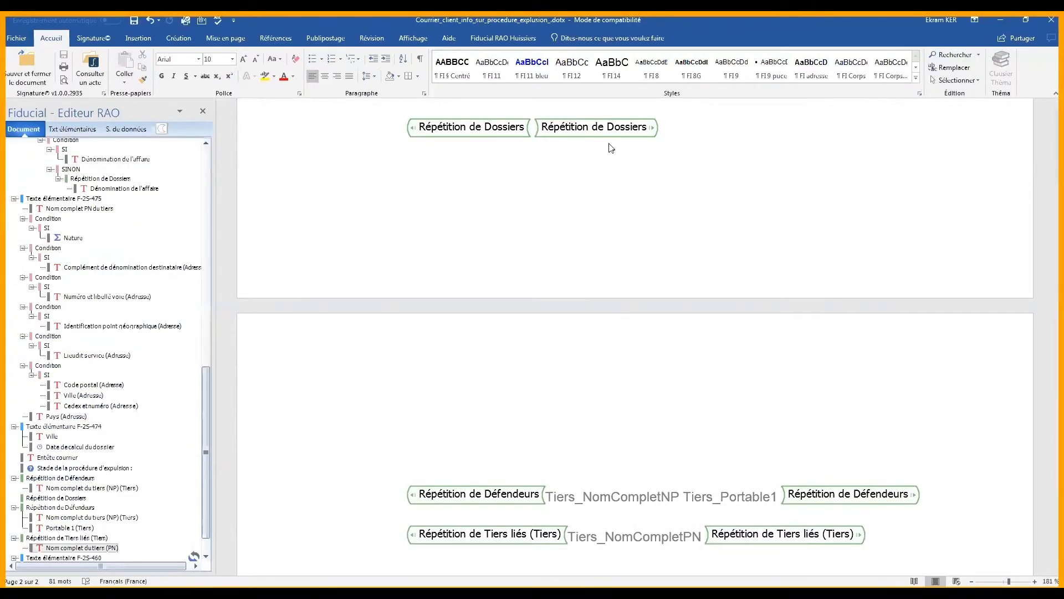
key(Return)
key(Return)
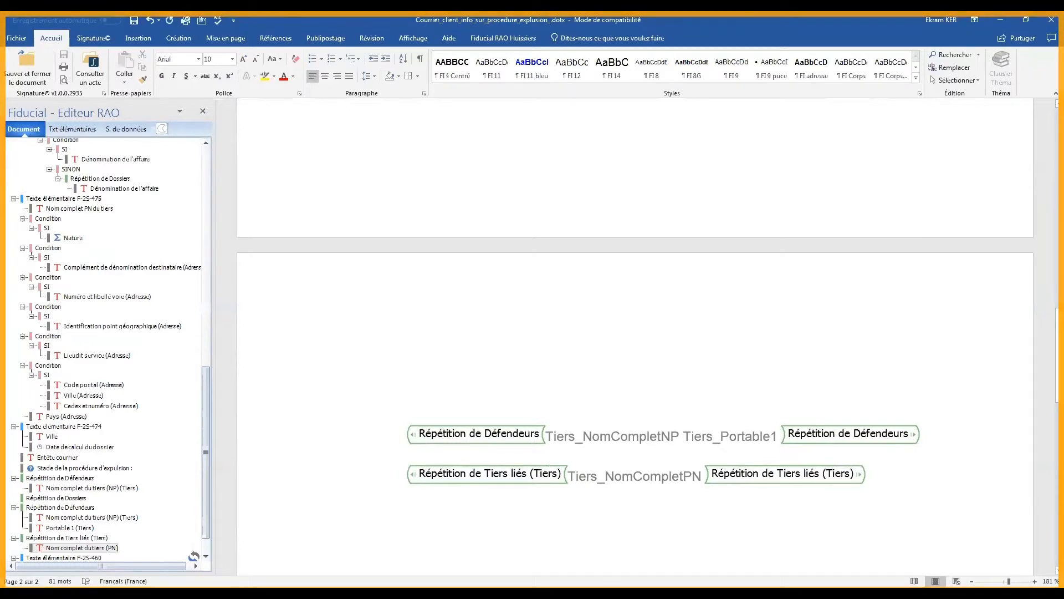
text(jqsdfhlqkhfluih)
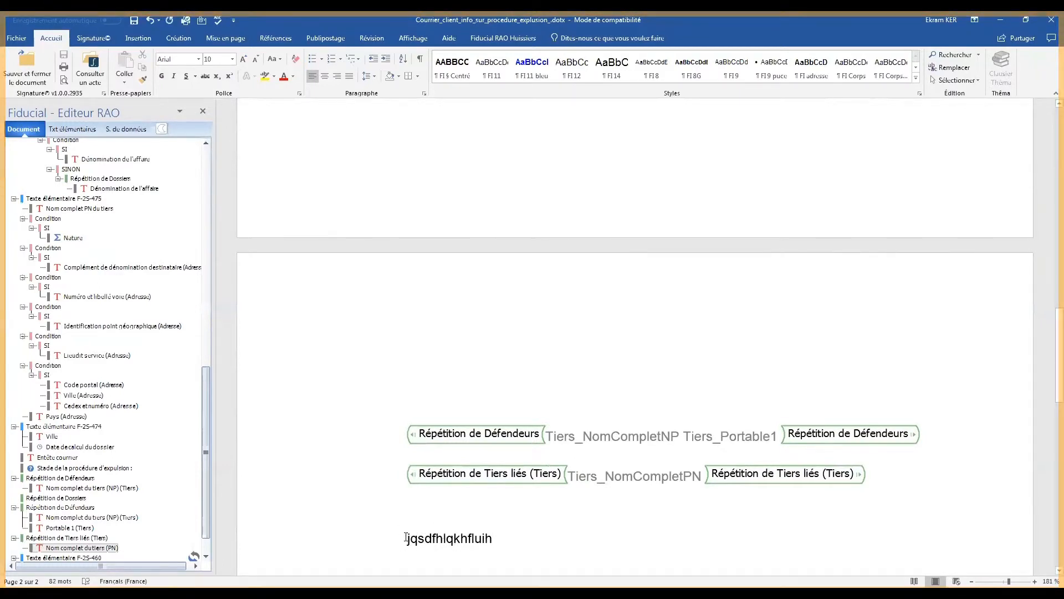
Select the placeholder text below the Tiers liés repetition and start creating a display condition for it
triple_click(510, 534)
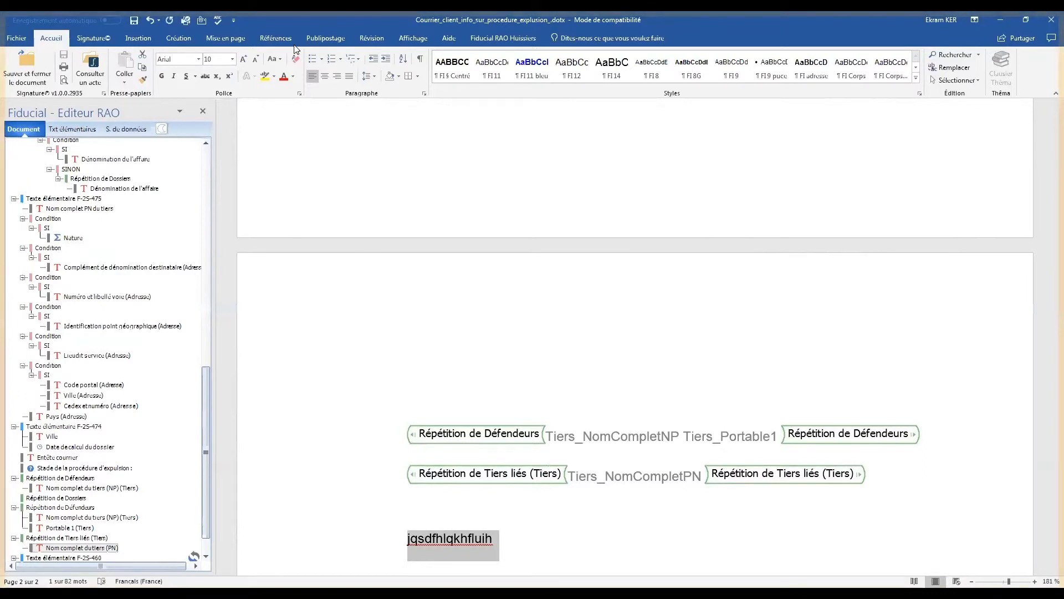
click(384, 41)
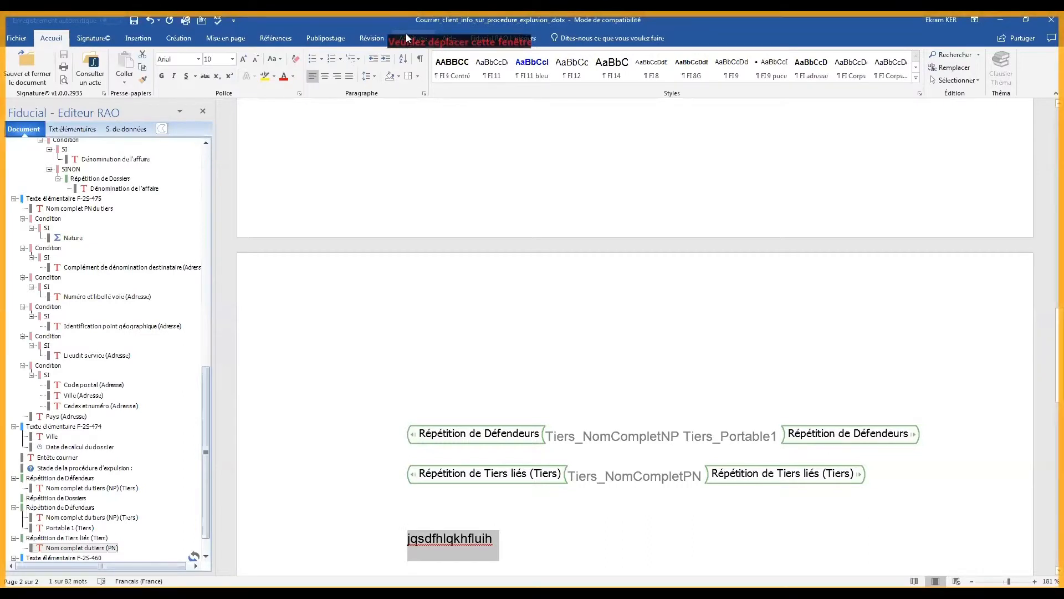
click(406, 34)
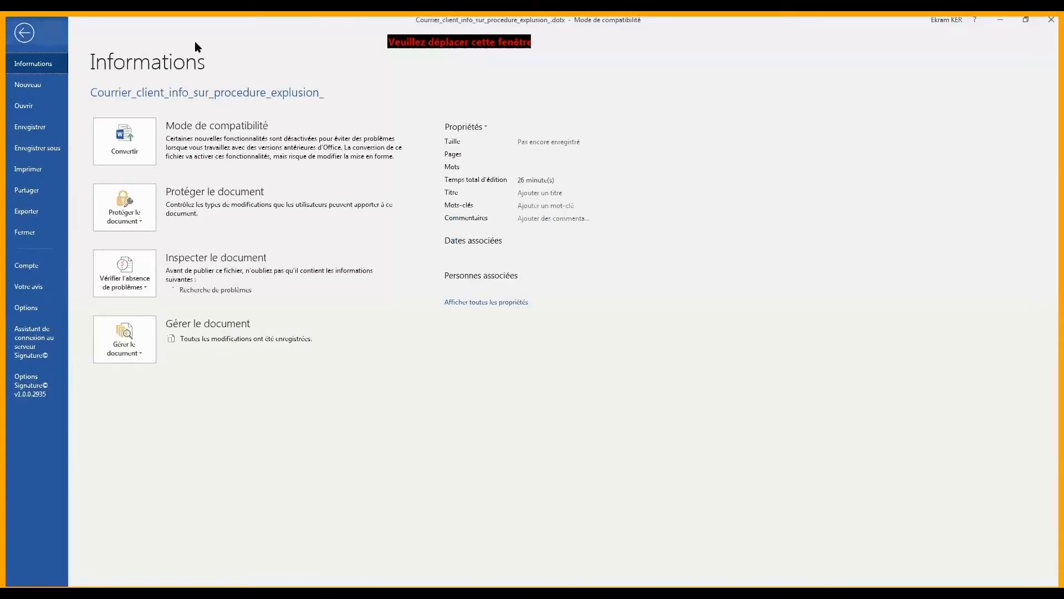
click(25, 33)
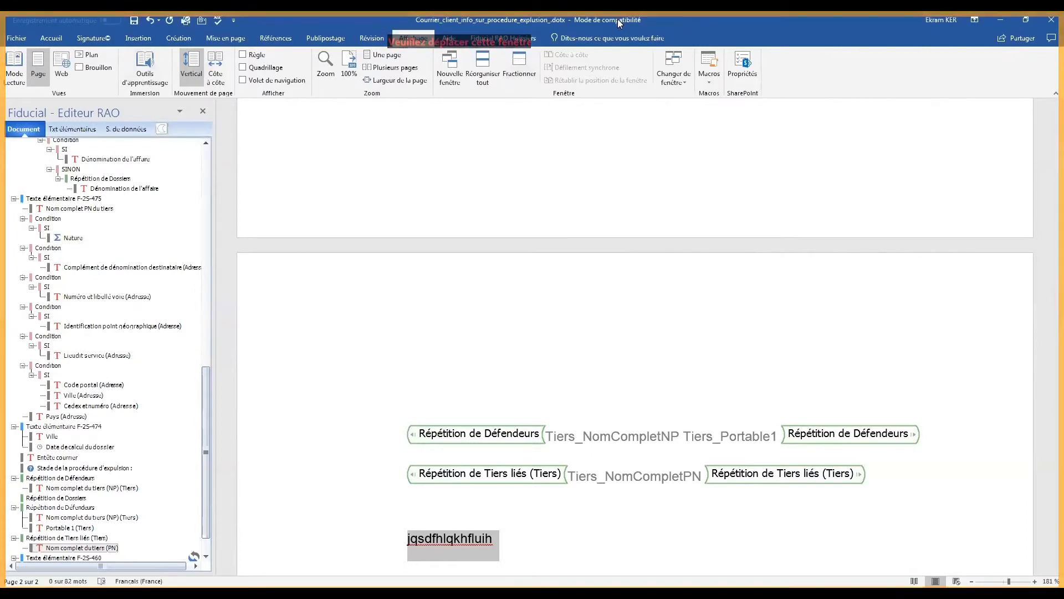
click(424, 37)
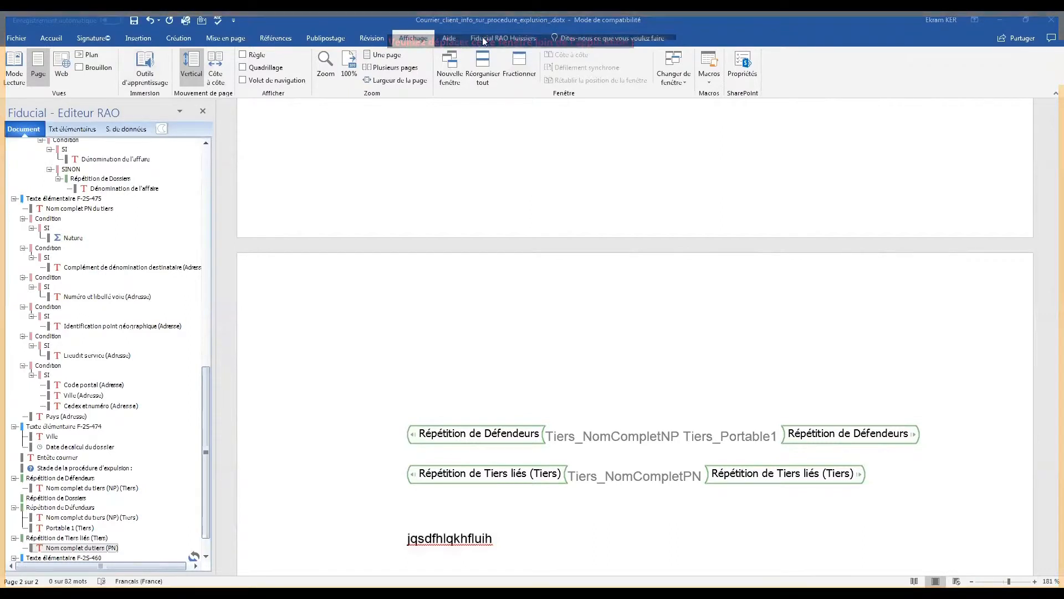
click(498, 41)
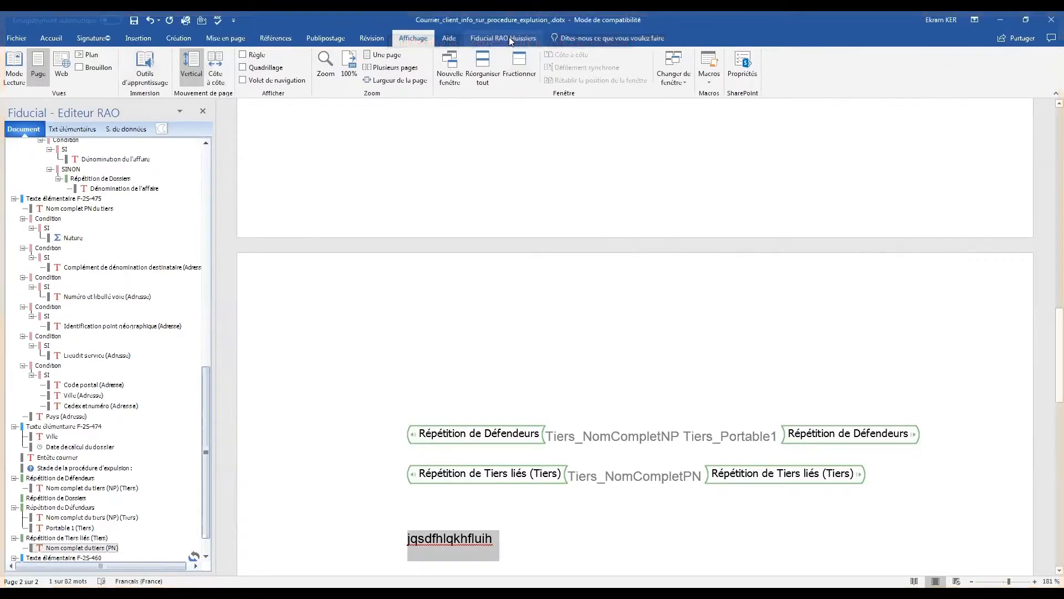
click(509, 37)
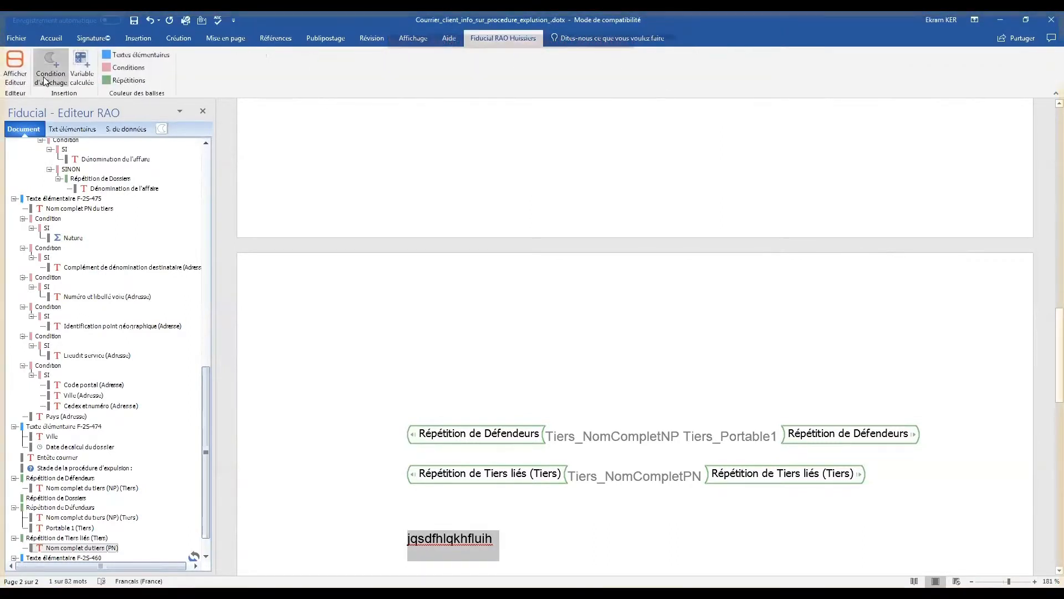
click(46, 81)
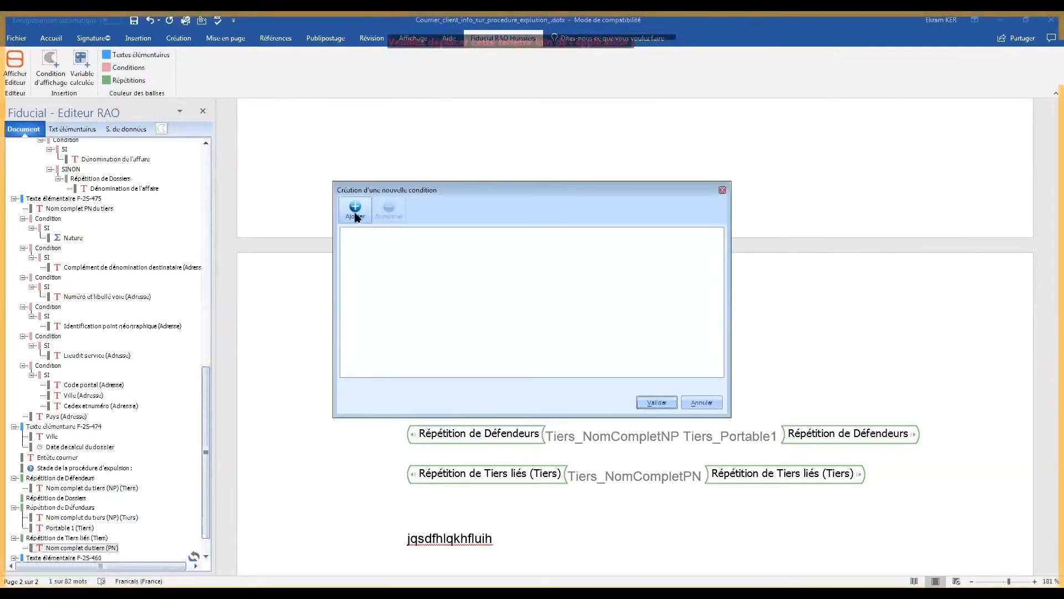
Add a criterion to the new condition and choose the question "Stade de la procédure d'expulsion" as its variable
click(355, 213)
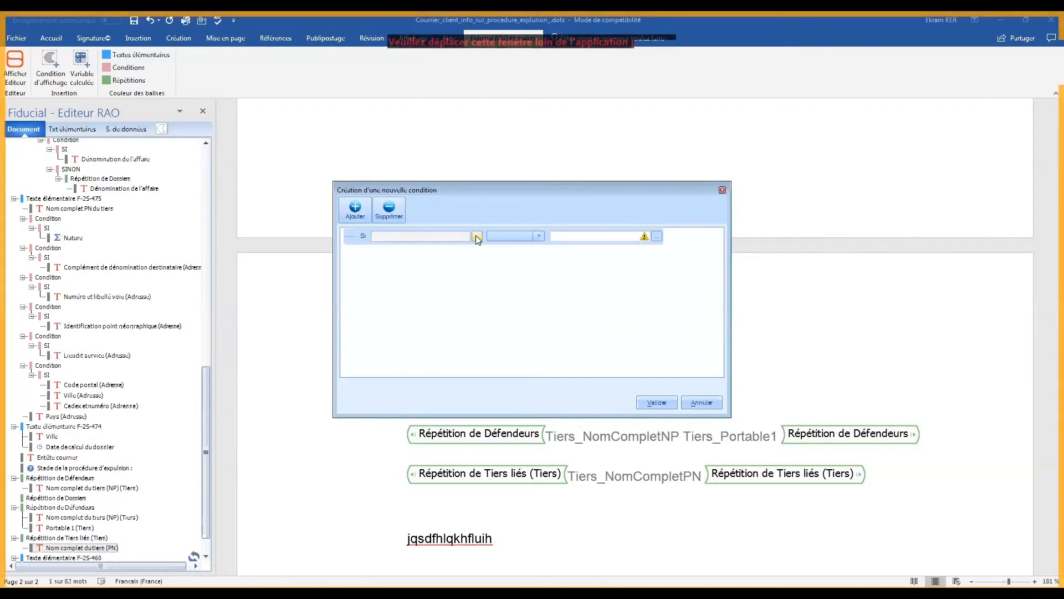
click(477, 237)
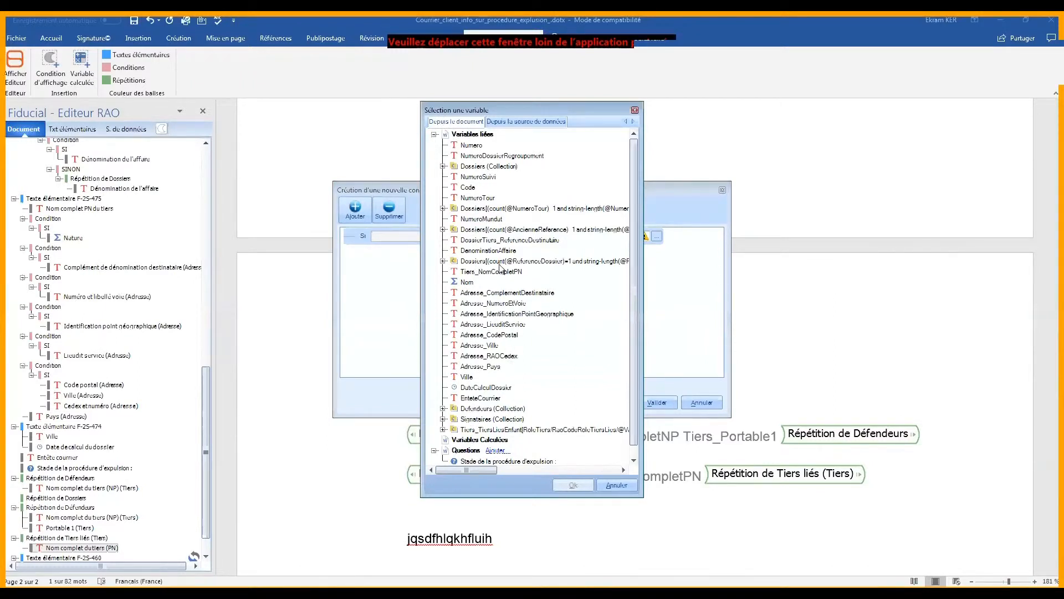
click(523, 119)
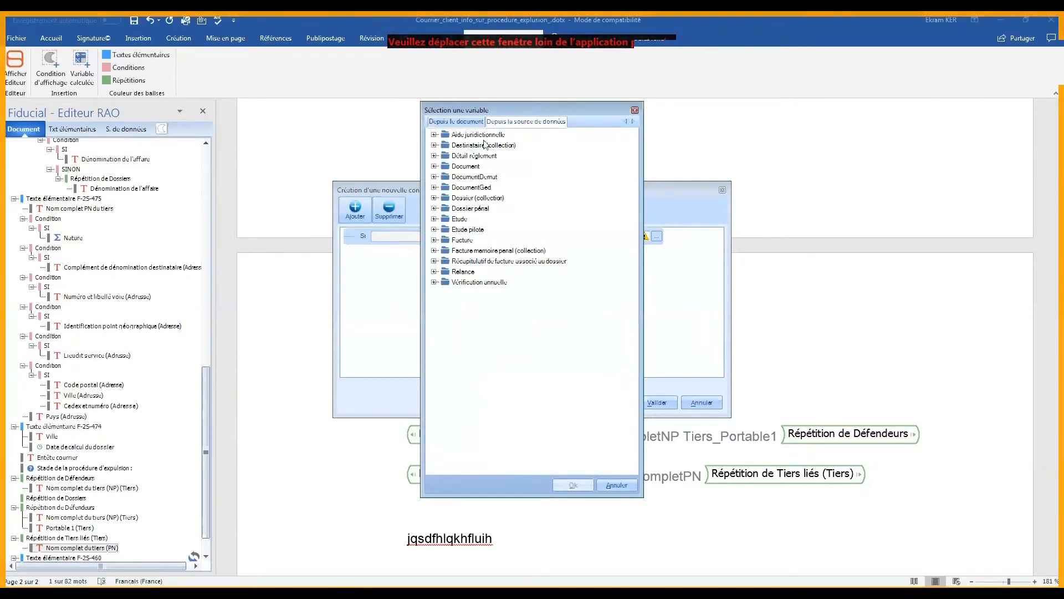
click(458, 122)
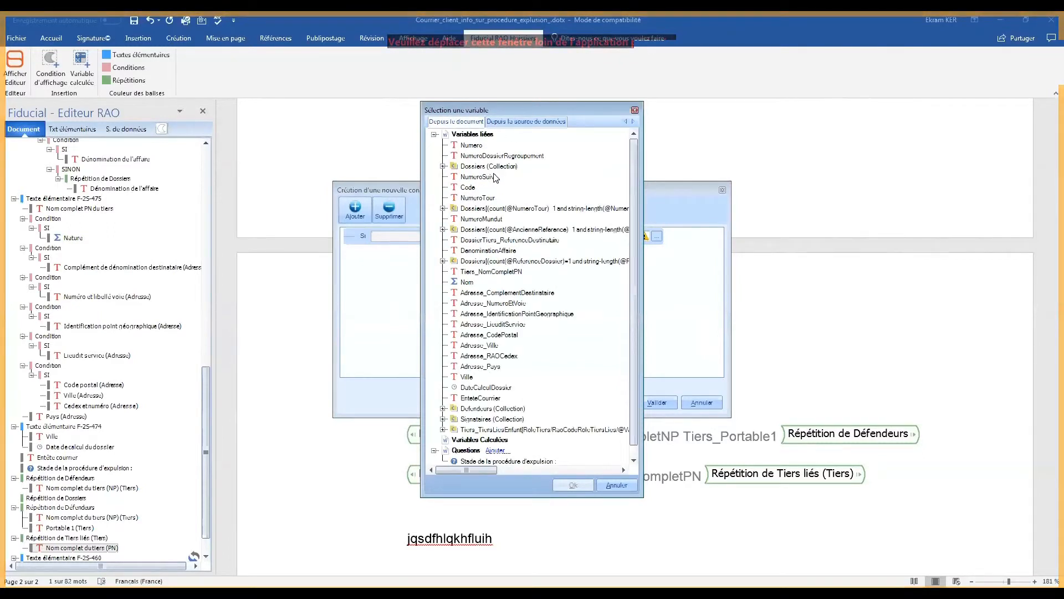
click(528, 120)
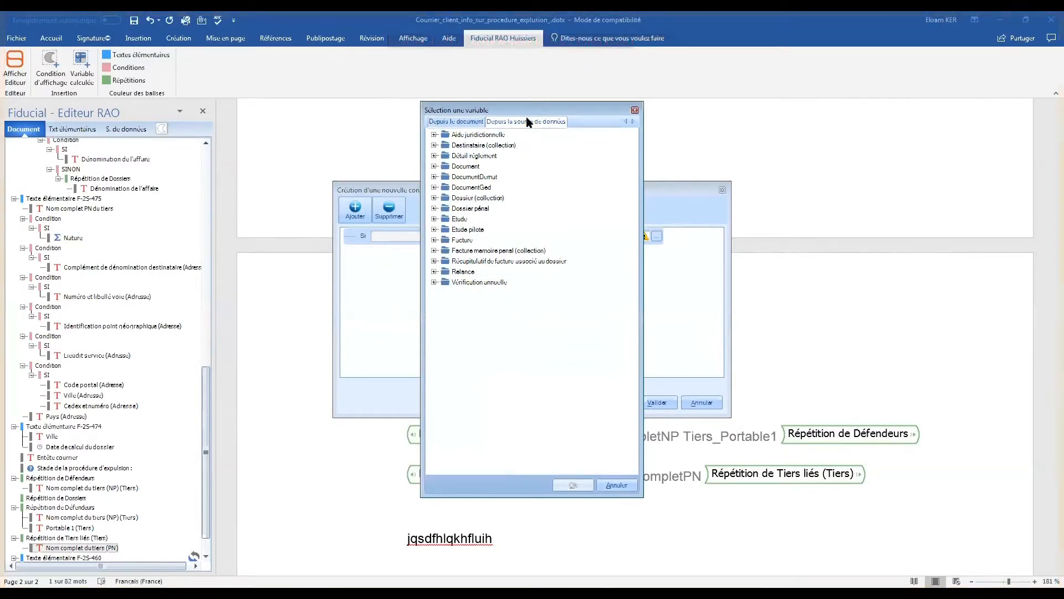
click(456, 121)
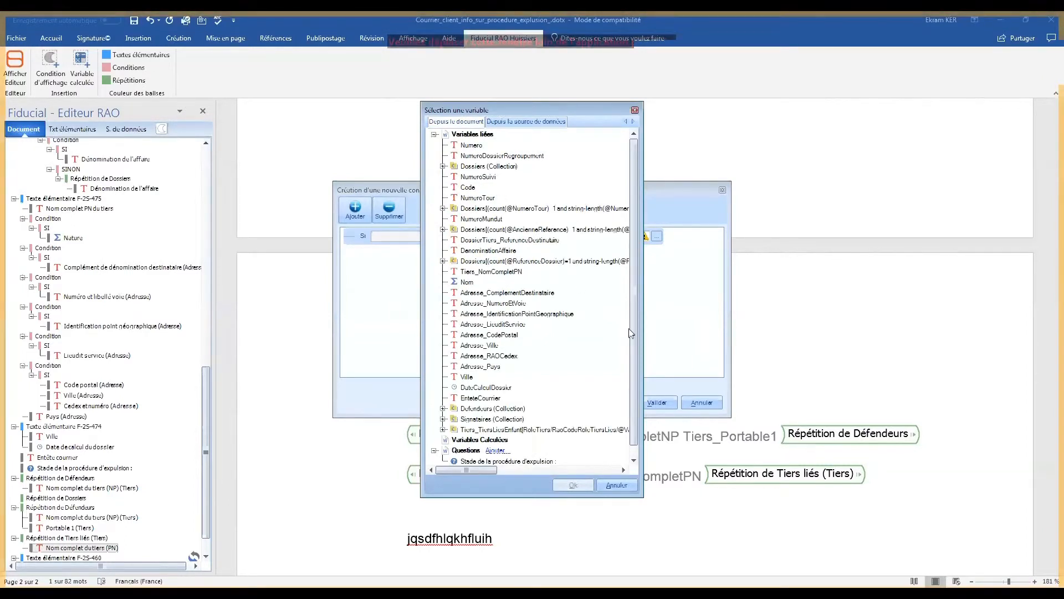
scroll(627, 311, down, 1)
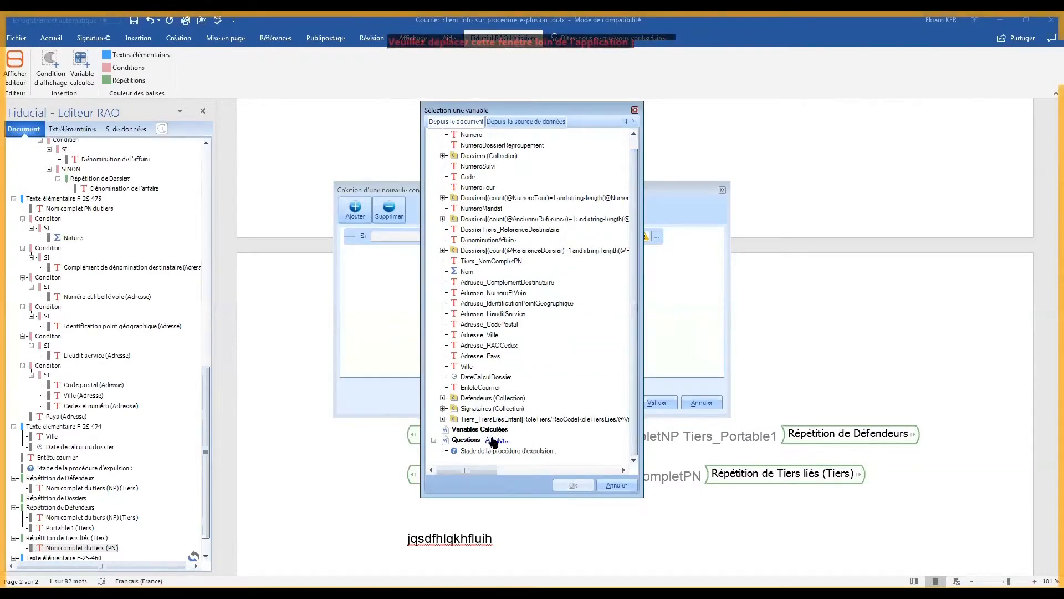
click(456, 452)
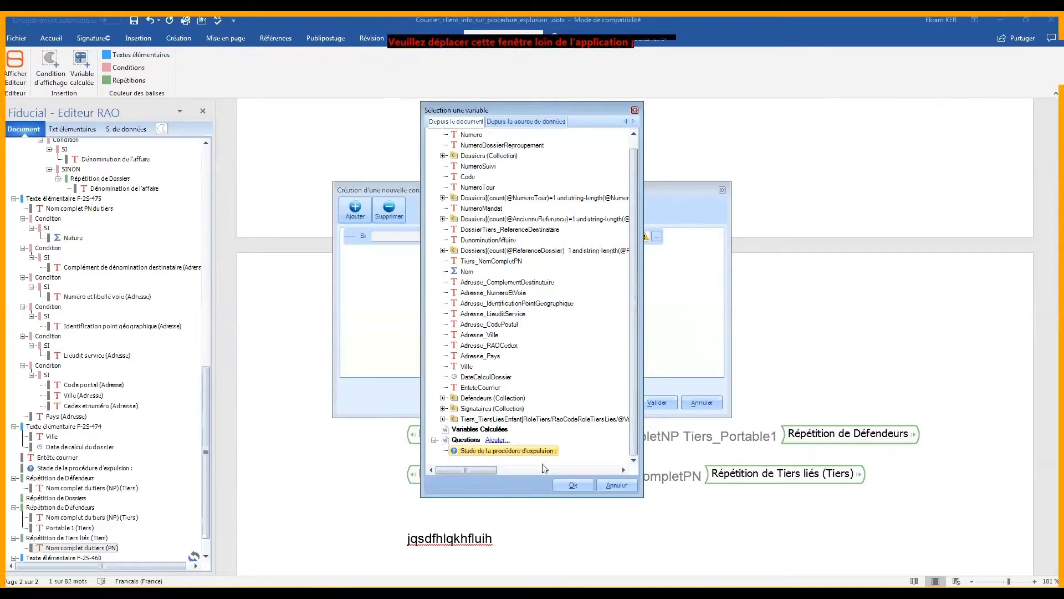
click(574, 485)
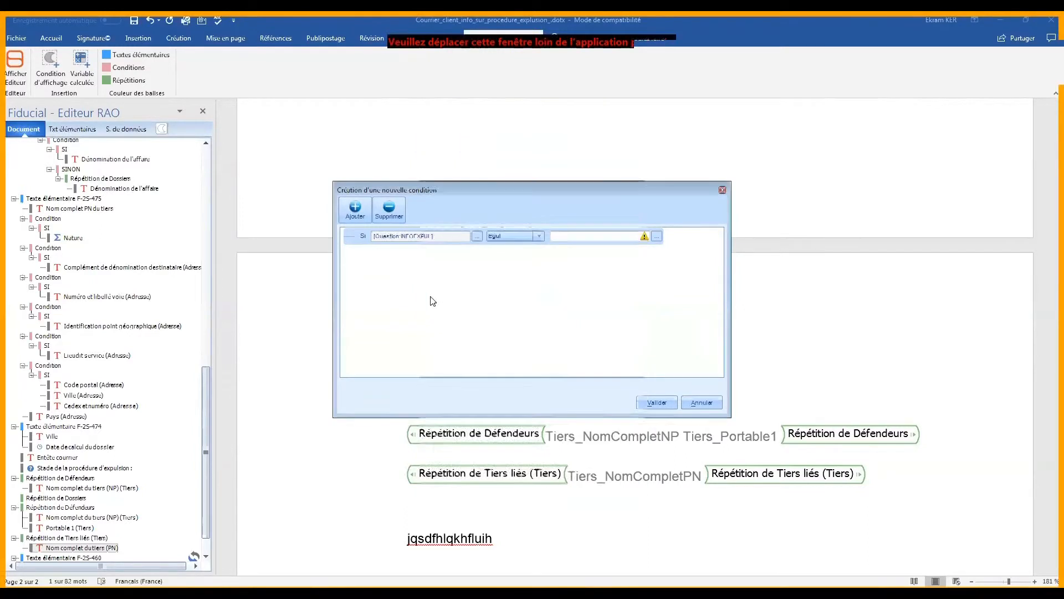
Set the criterion's operator to Présent and create the display condition around the placeholder text
click(537, 238)
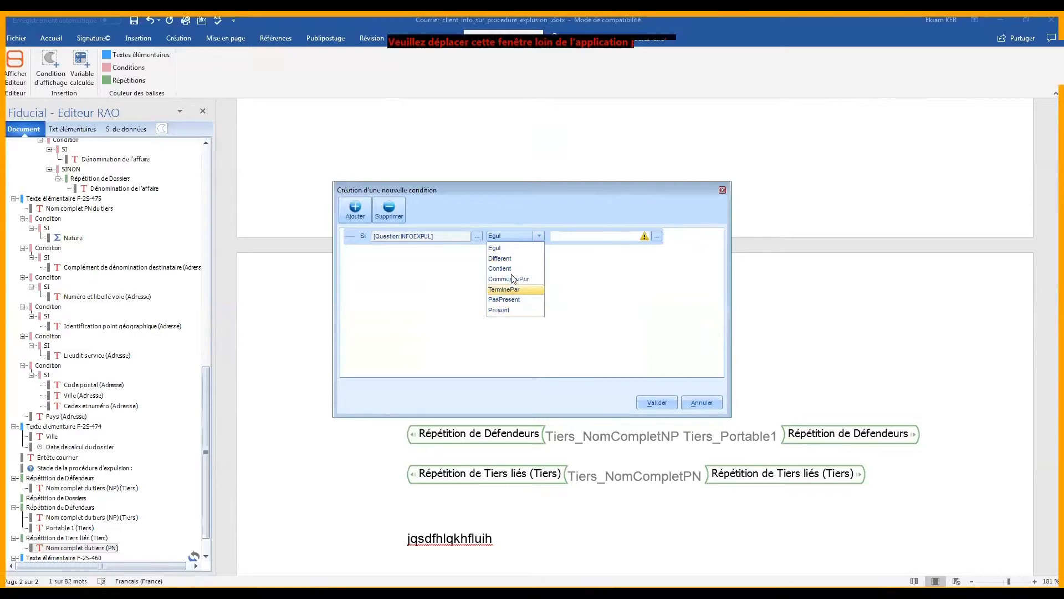
click(506, 309)
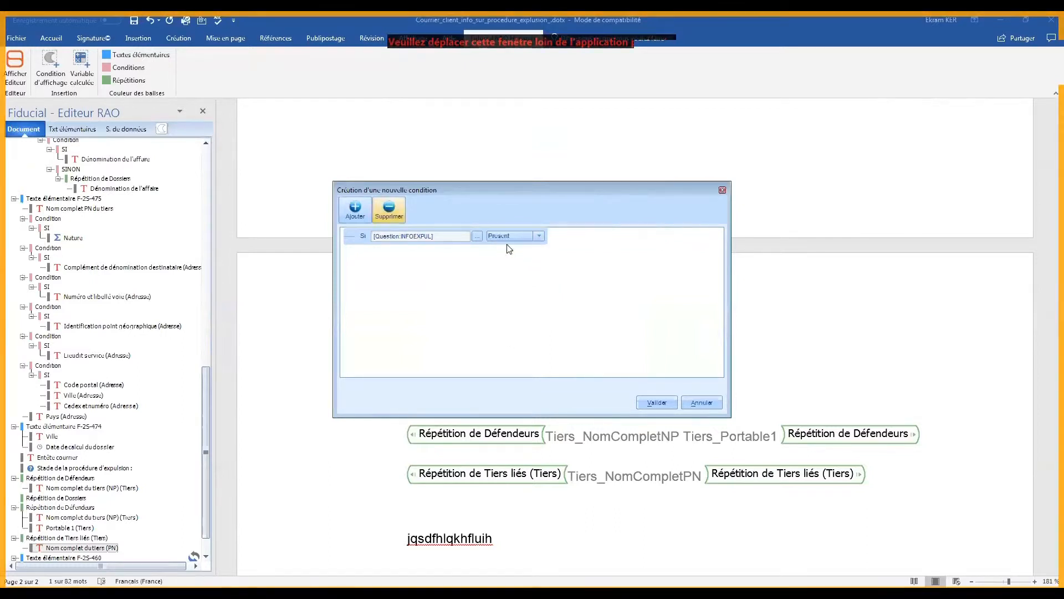
click(658, 402)
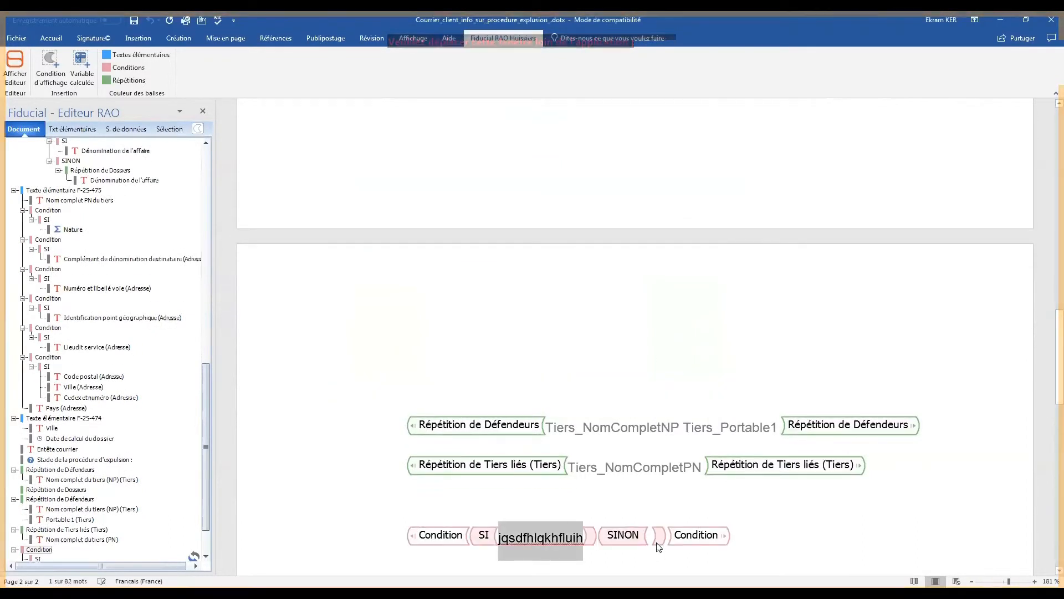
Enter the trial text "hlihliuhiuhukh" in the condition's SINON branch and delete it again
click(650, 537)
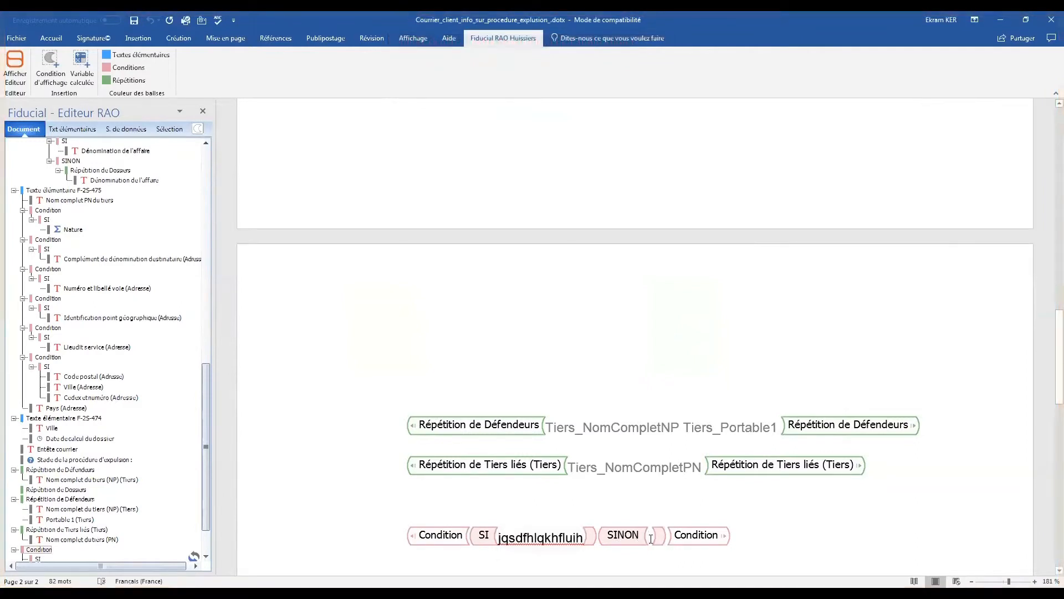
text(hlihliuhiuhukh)
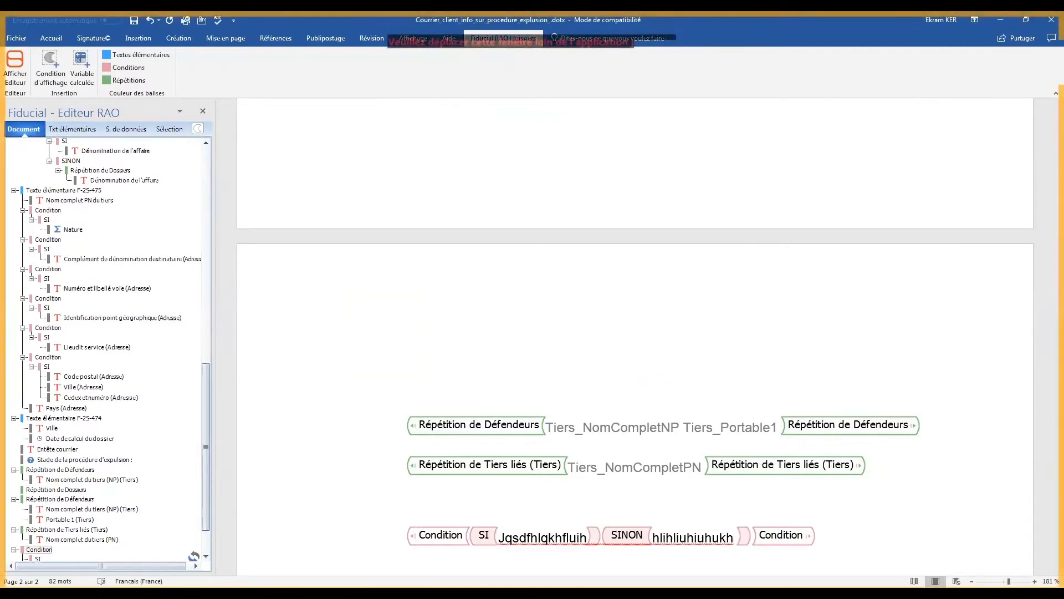
key(BackSpace)
key(BackSpace)
key(BackSpace)
key(BackSpace)
key(BackSpace)
key(BackSpace)
key(BackSpace)
key(BackSpace)
key(BackSpace)
key(BackSpace)
key(BackSpace)
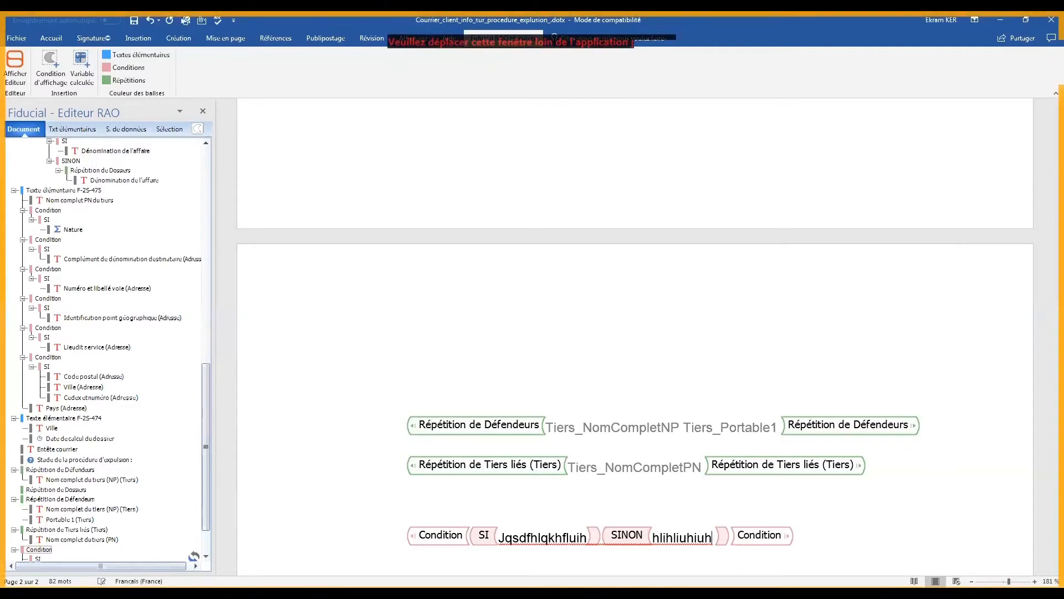
key(BackSpace)
key(BackSpace)
key(BackSpace)
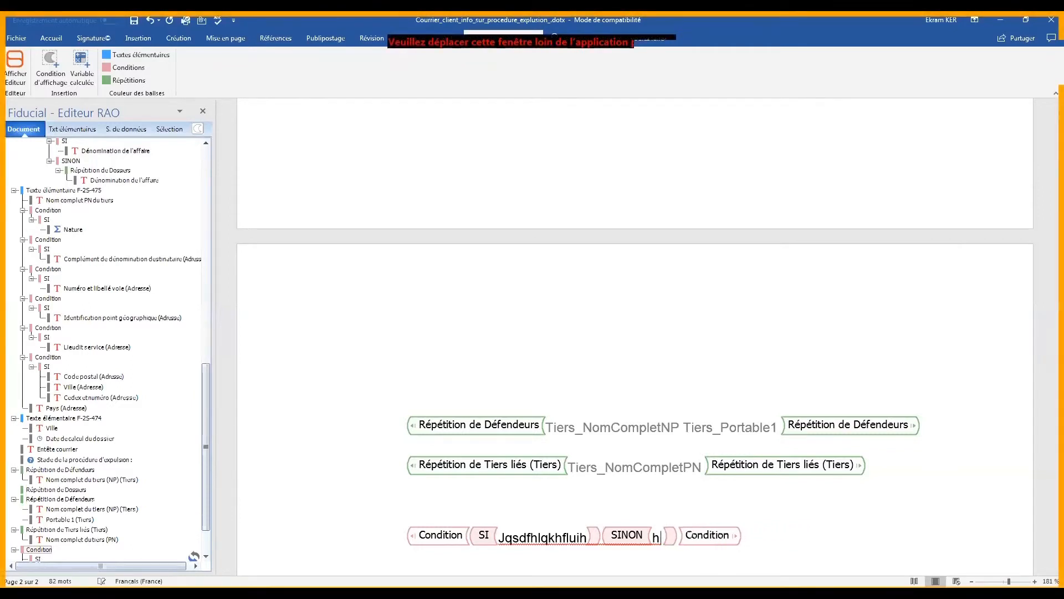
Remove the SINON branch from the display condition
click(174, 130)
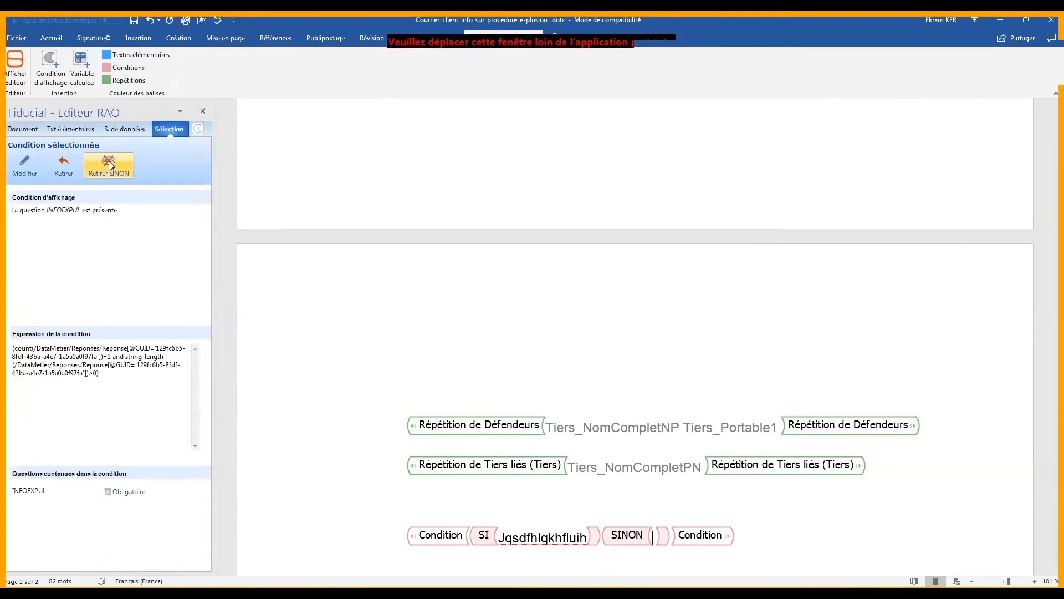
click(108, 164)
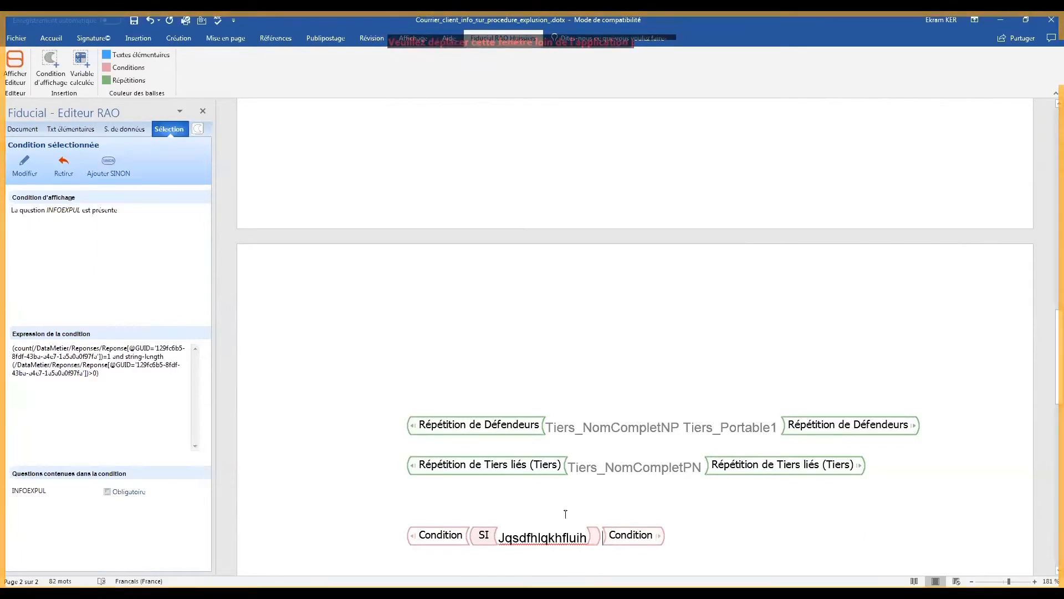
Try adding a second criterion joined with Et to the existing display condition, and discard the modification
click(22, 173)
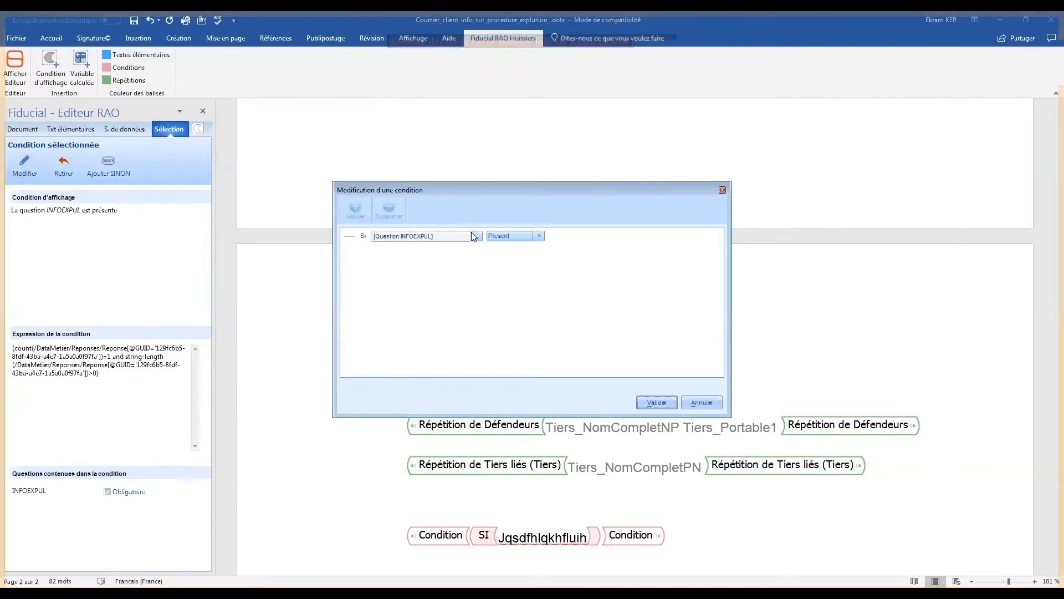
click(378, 236)
click(352, 213)
click(390, 251)
click(596, 287)
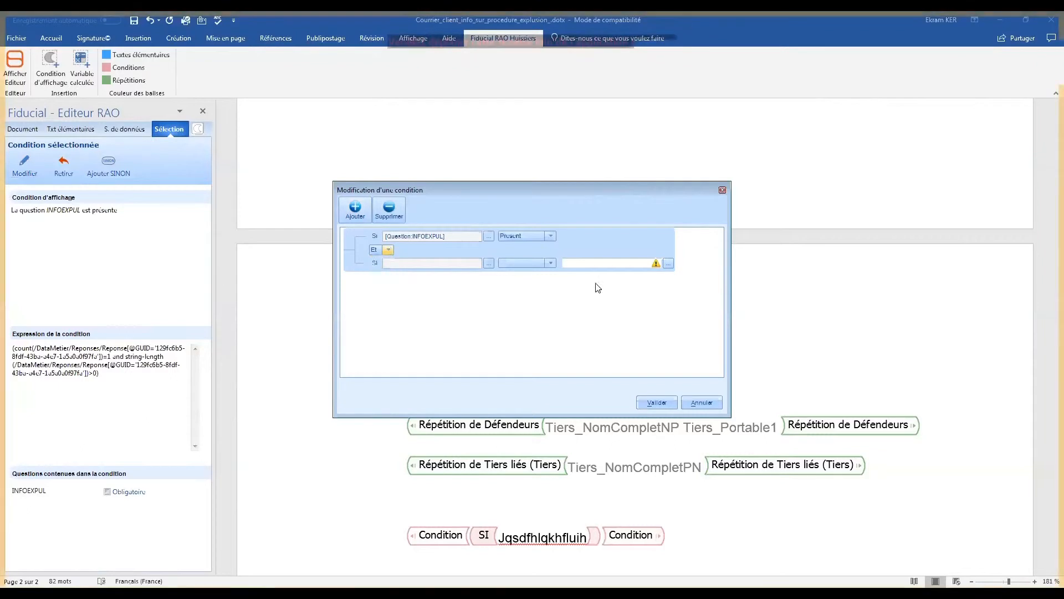
click(700, 402)
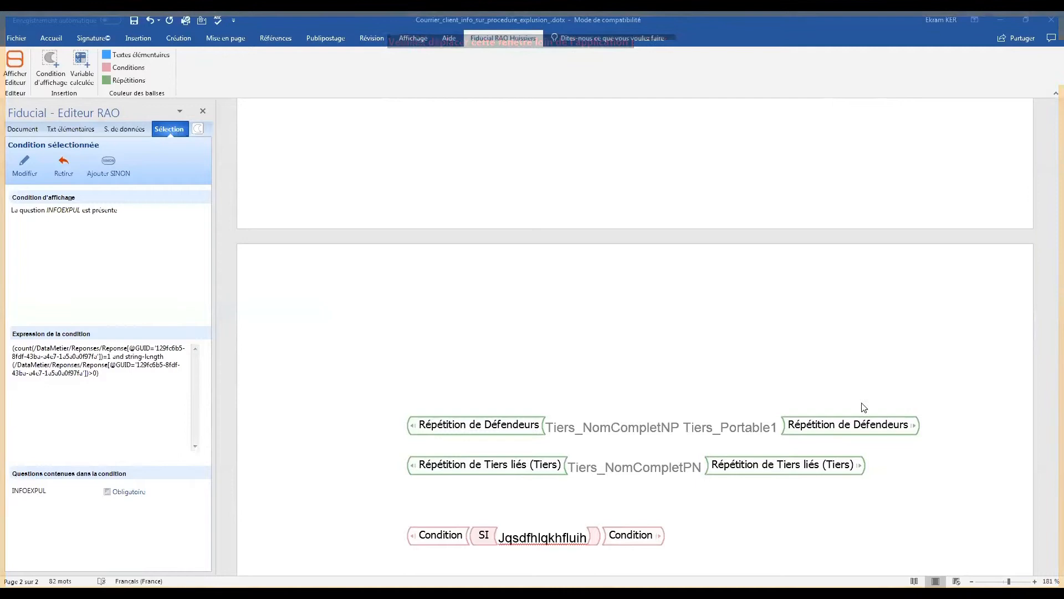
Display the list of elementary texts and add the placeholder text "kjhkhlkuhkuhgkugkiuhikuh" below the condition
click(675, 533)
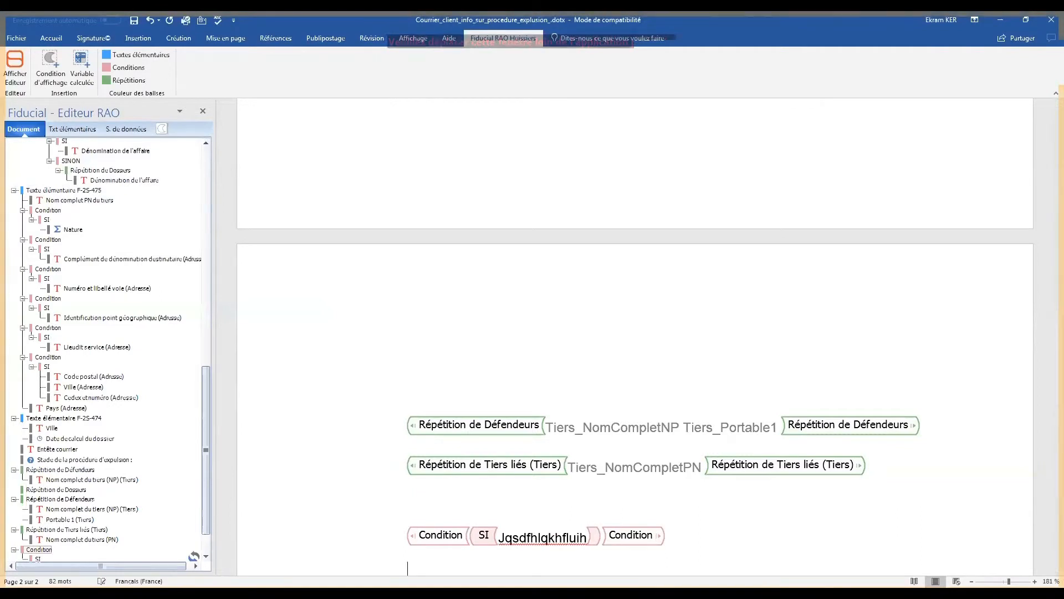
scroll(670, 537, down, 1)
click(144, 129)
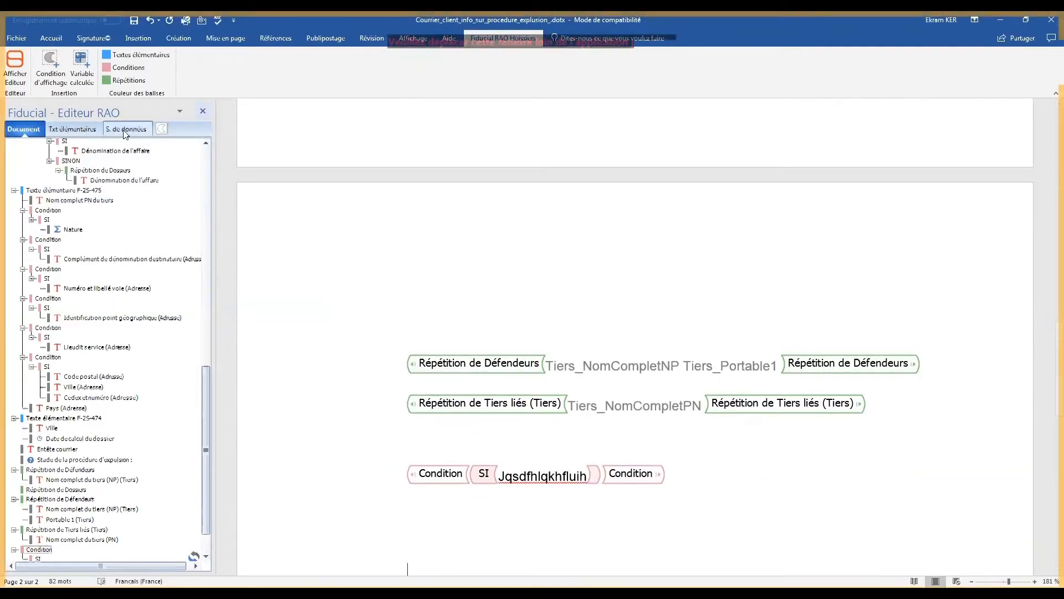
click(66, 131)
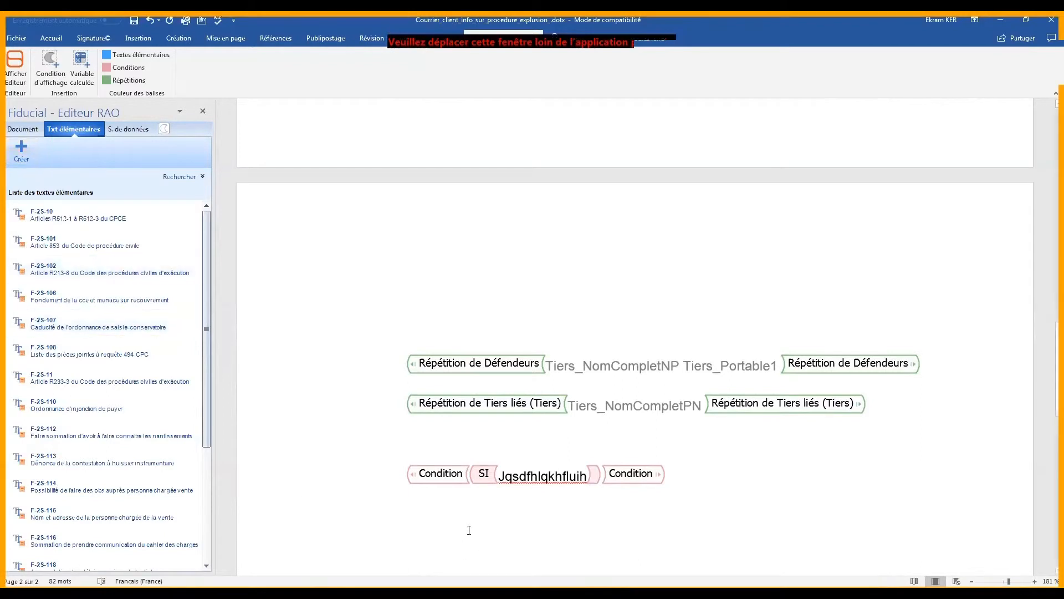
text(kjhkhlkuh)
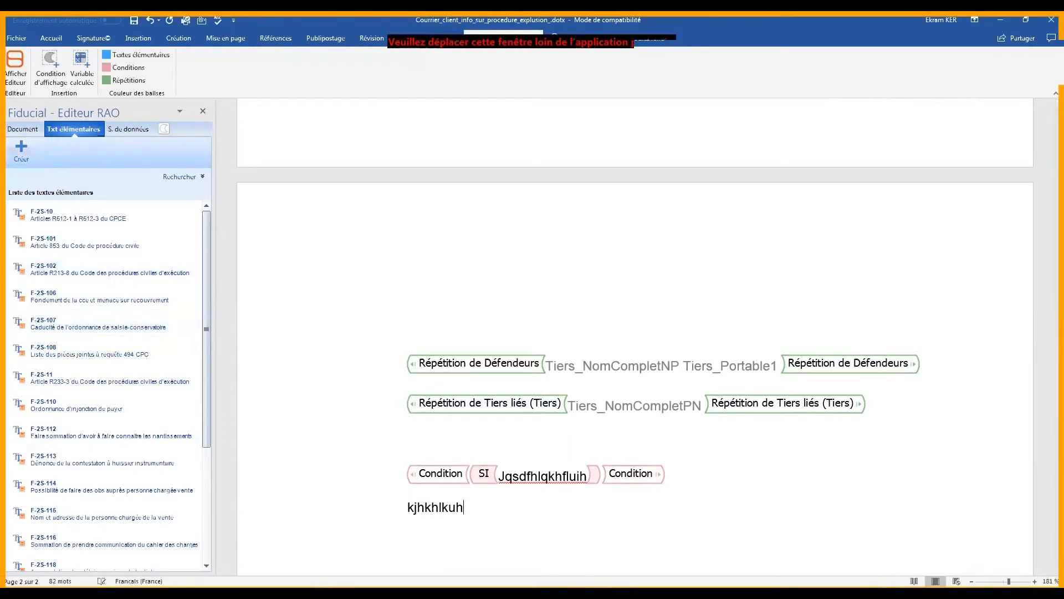
text(kuhgkugkiuhikuh)
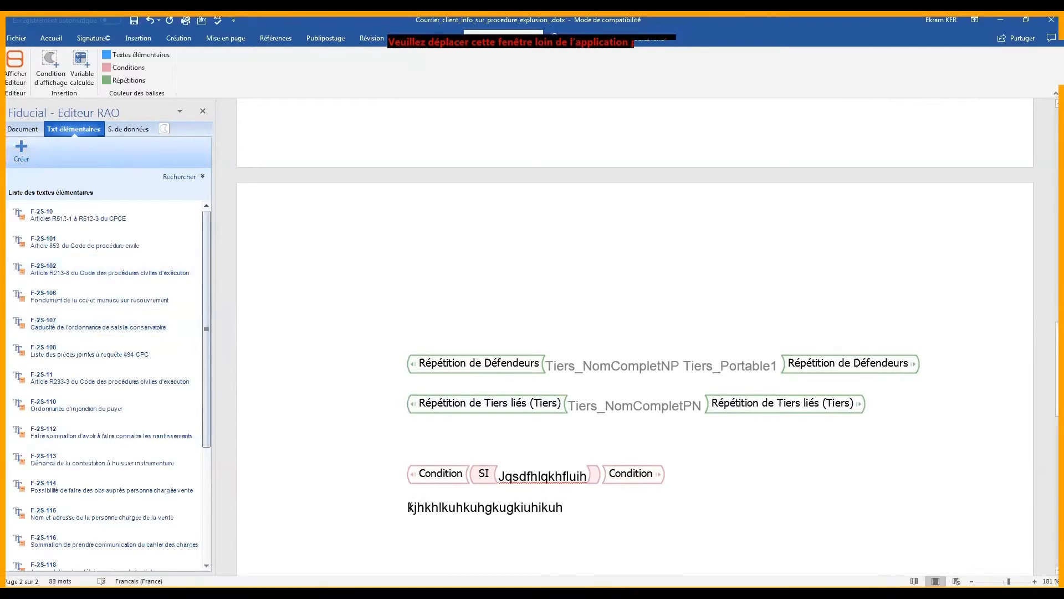
Start a new elementary text from the placeholder line below the condition, with the ENTETE category Titre du document
drag(428, 507, 574, 512)
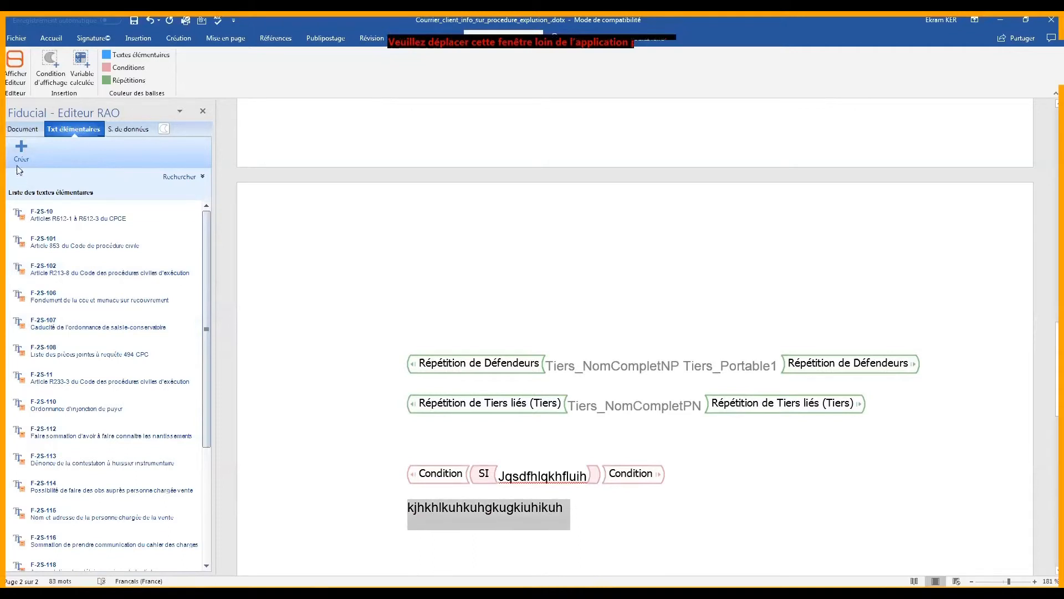
click(20, 147)
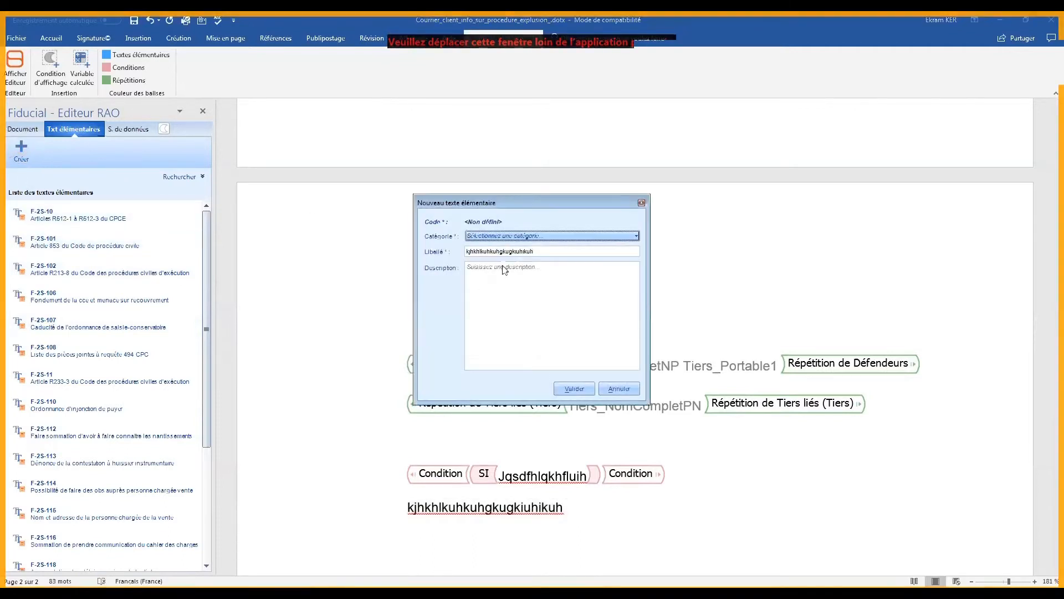
click(500, 237)
mouse_move(541, 298)
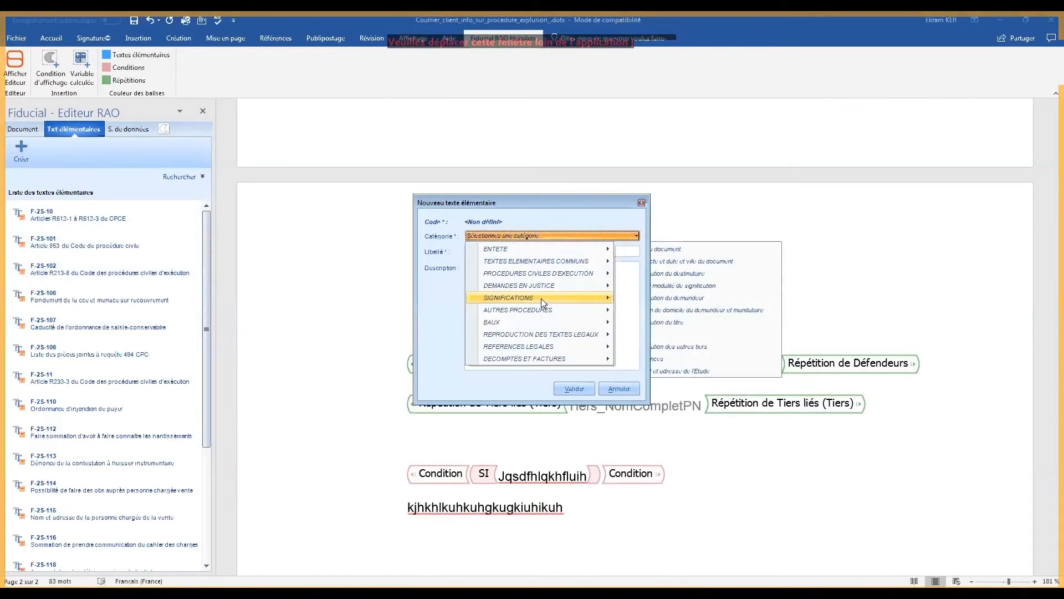
mouse_move(511, 250)
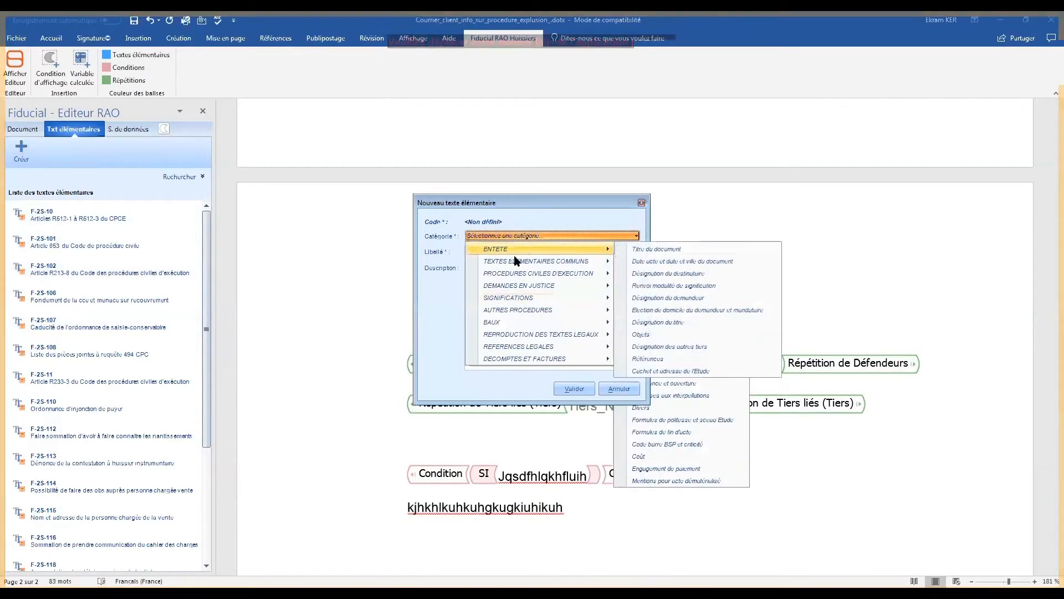
click(623, 250)
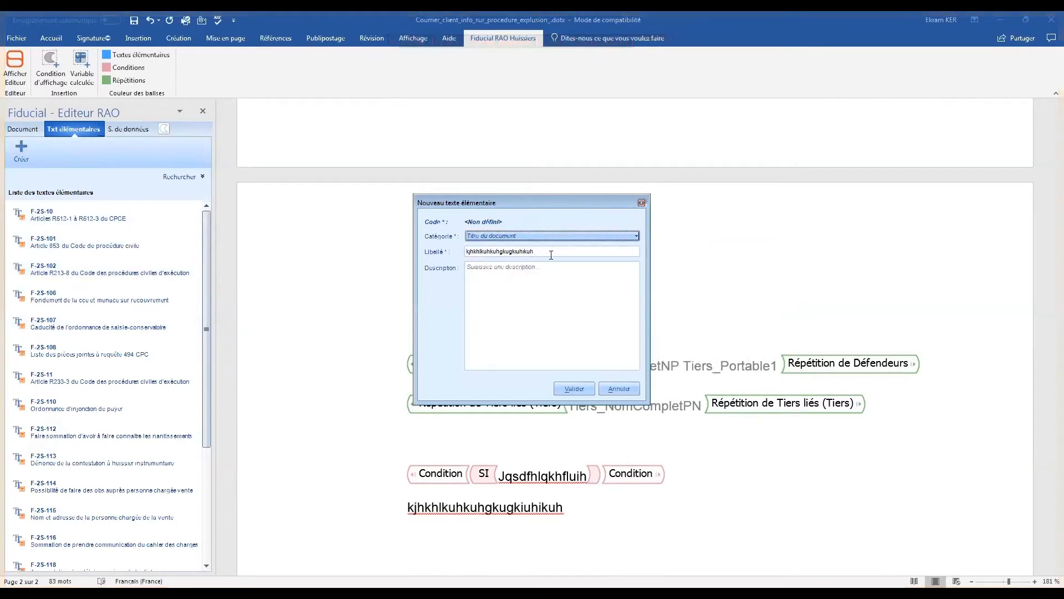
Label the new elementary text "test", describe it as "formation rao" and create it
text(test)
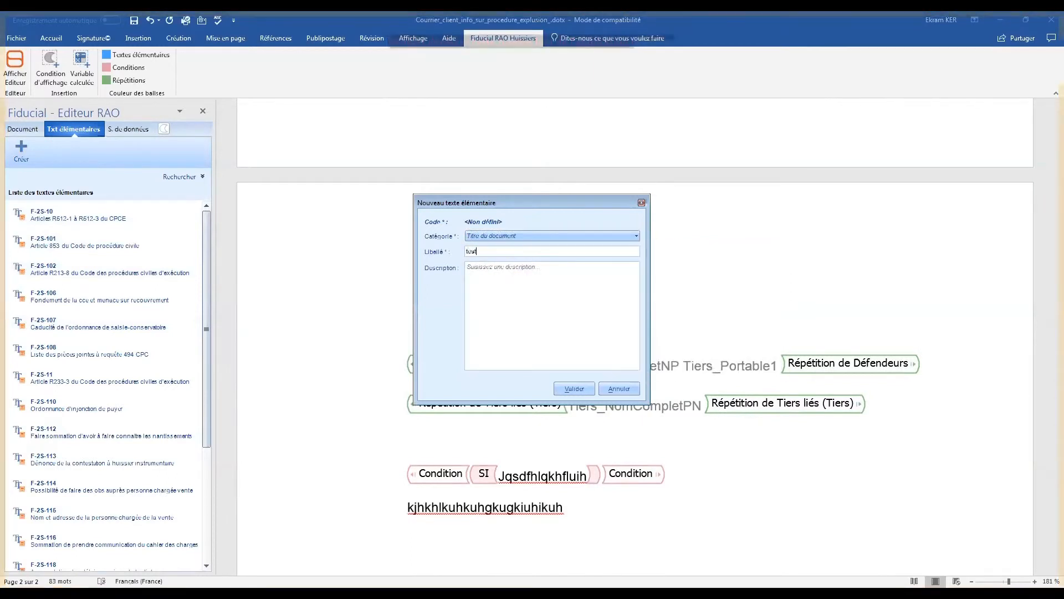
click(498, 278)
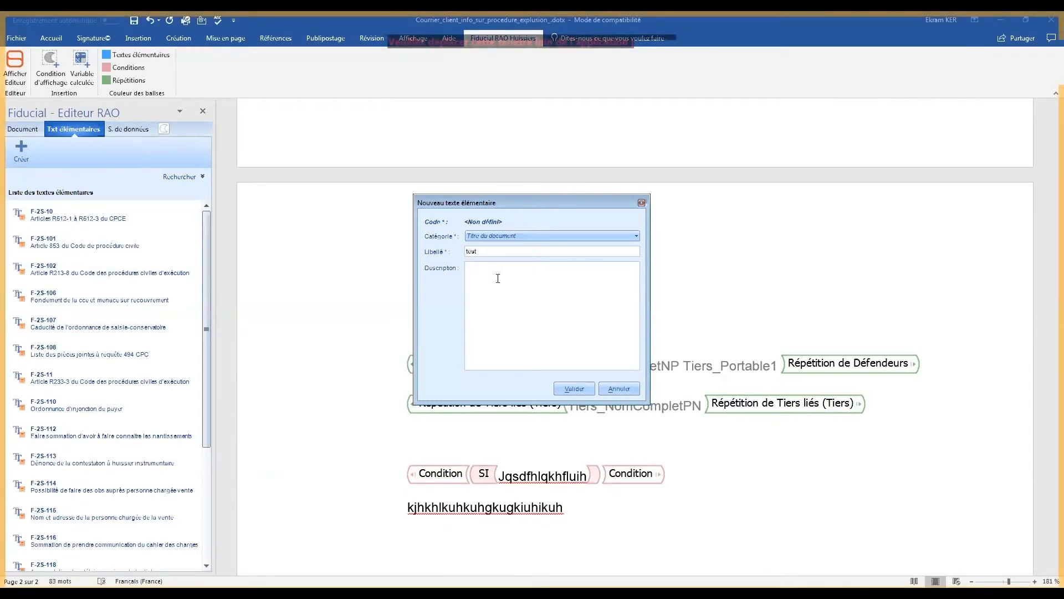
text(to)
text(rmution ru)
text(o)
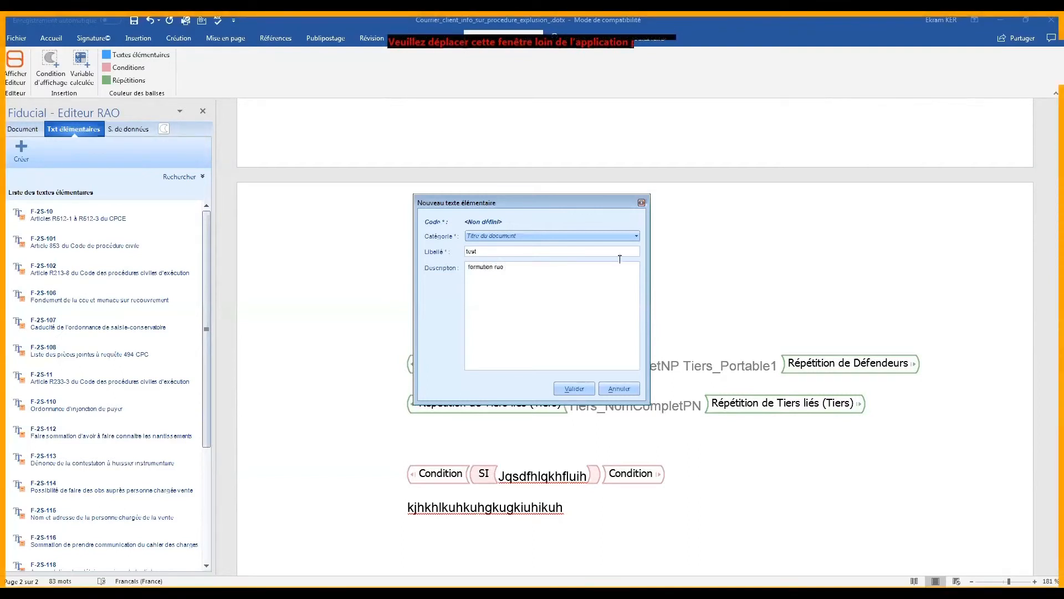
click(590, 388)
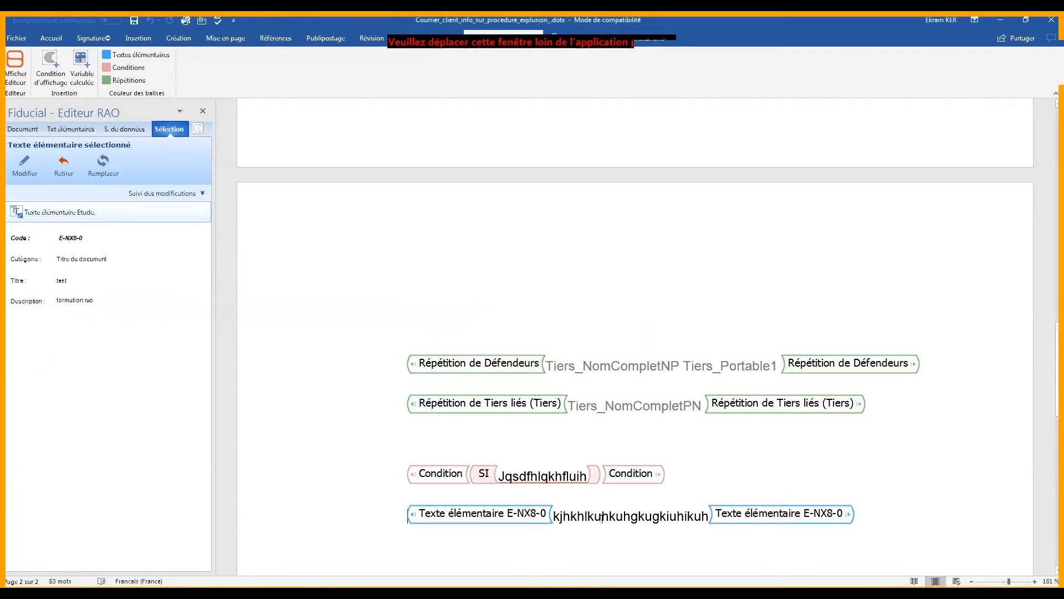
Review the category, label and description of the "test" elementary text in its modification form, and cancel without changes
click(602, 518)
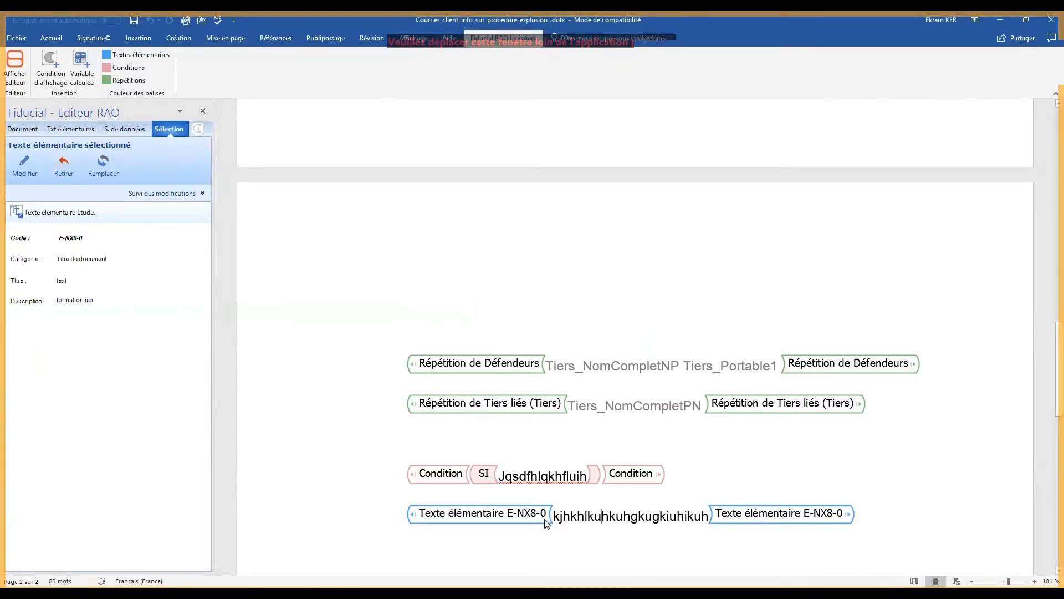
click(492, 518)
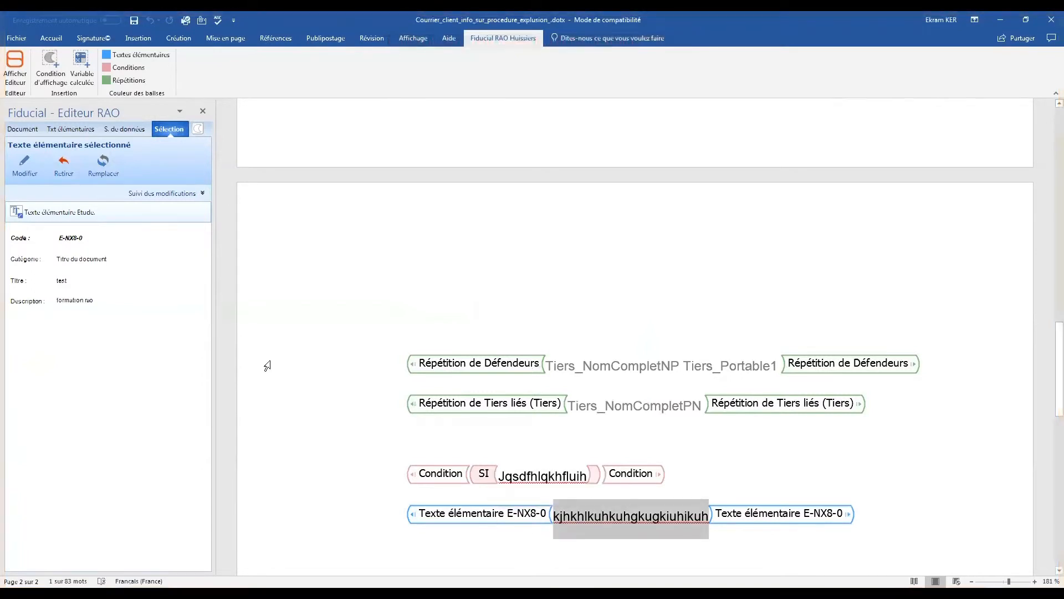
click(24, 162)
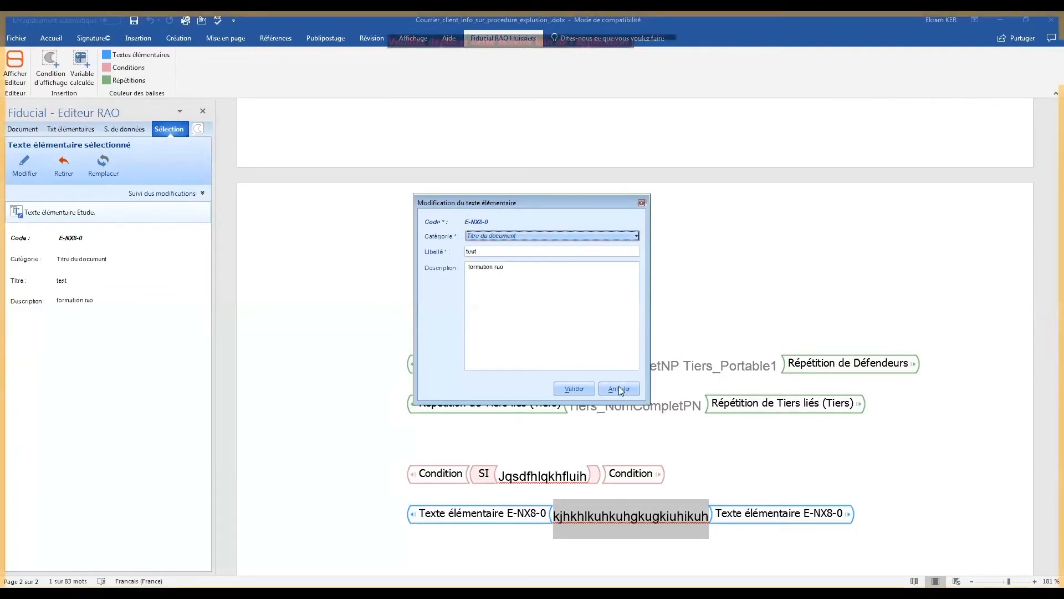
click(618, 388)
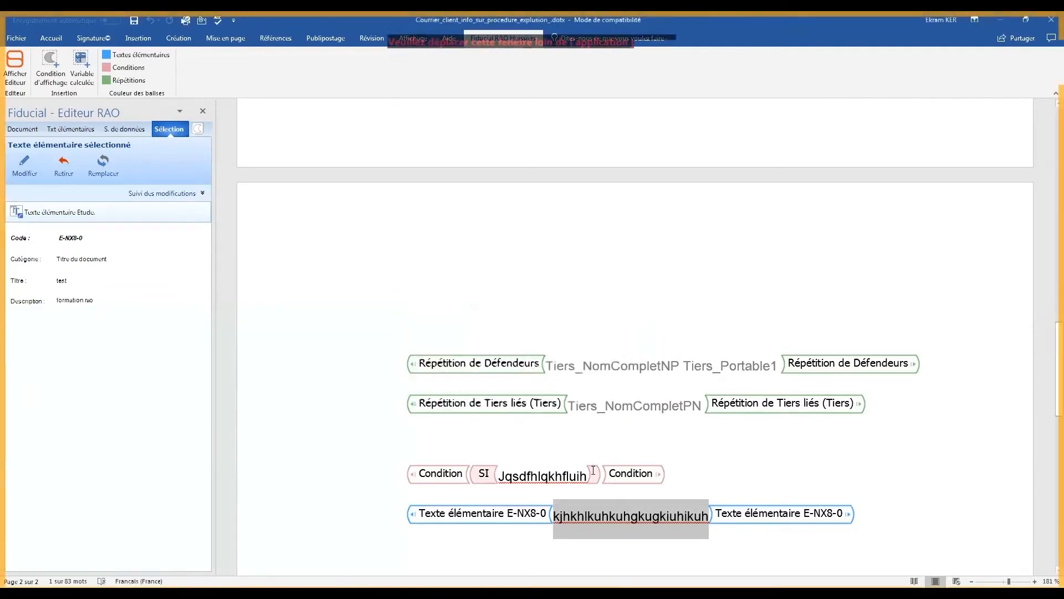
Replace the "test" elementary text with F-2S-101, Article 853 du Code de procédure civile, in the current template only
click(102, 166)
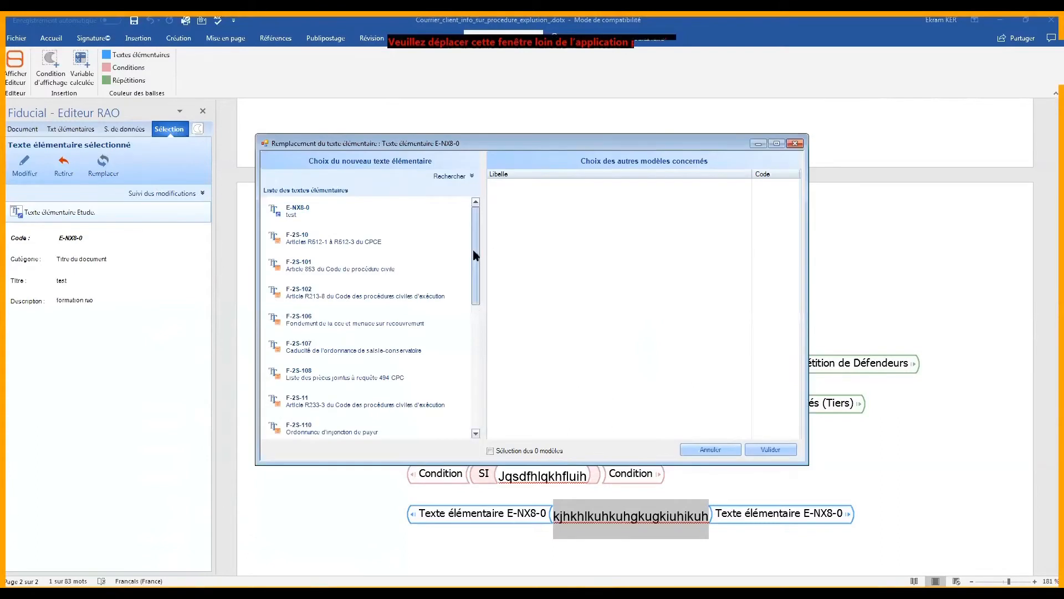
click(382, 266)
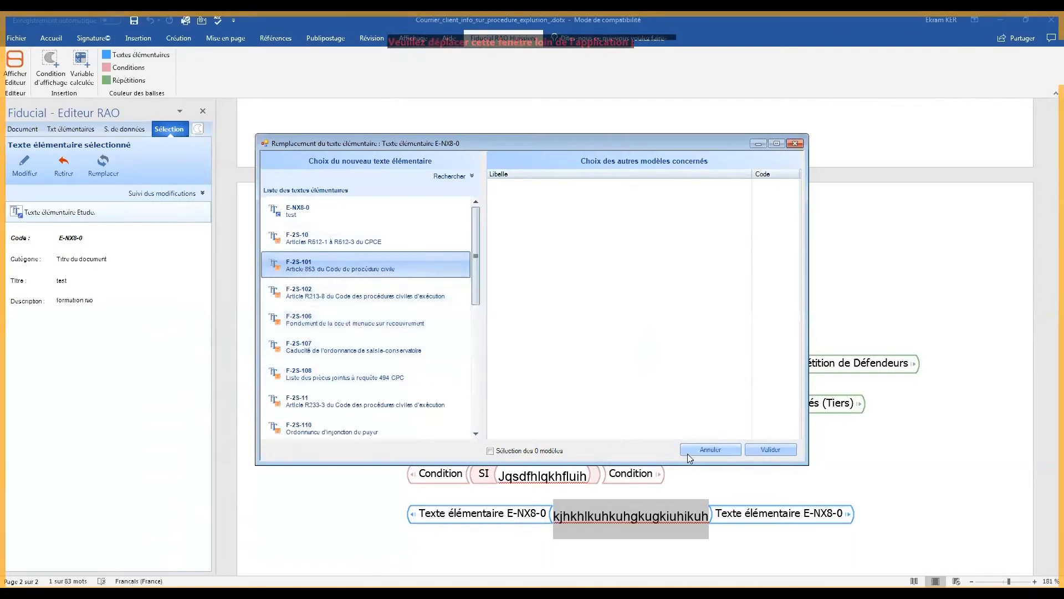
click(782, 448)
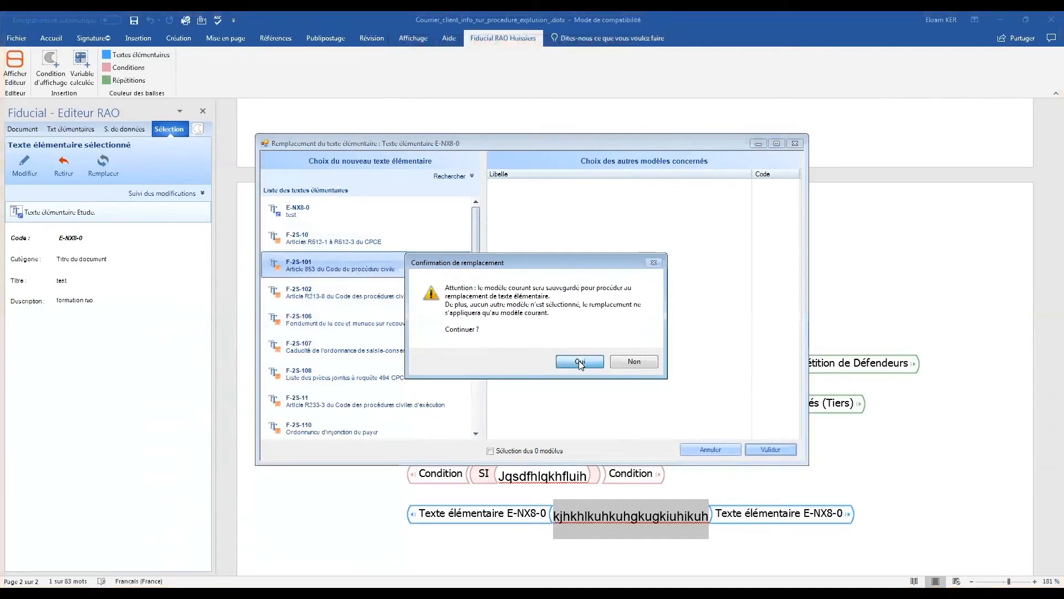
click(579, 360)
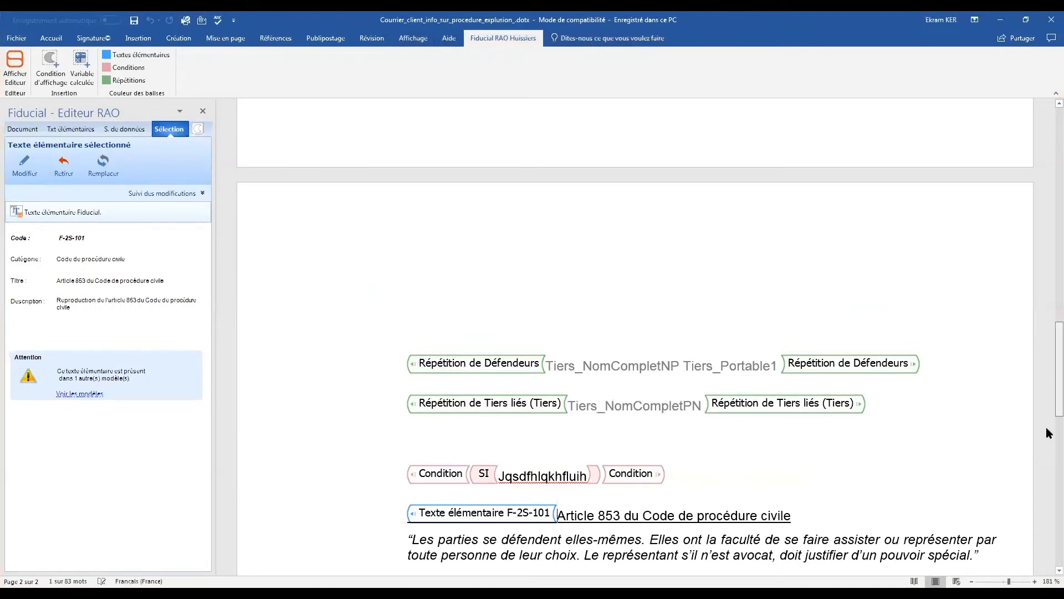
Remove the F-2S-101 elementary text tag while keeping its content in the template
scroll(1046, 427, down, 3)
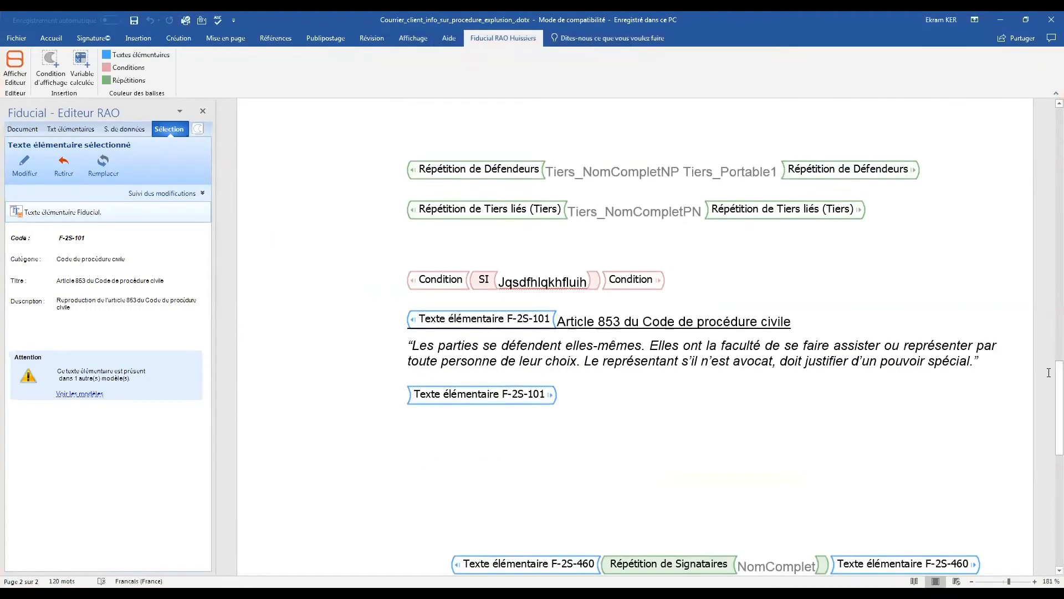
mouse_move(1046, 368)
mouse_down()
mouse_move(1046, 348)
mouse_move(1046, 384)
mouse_up()
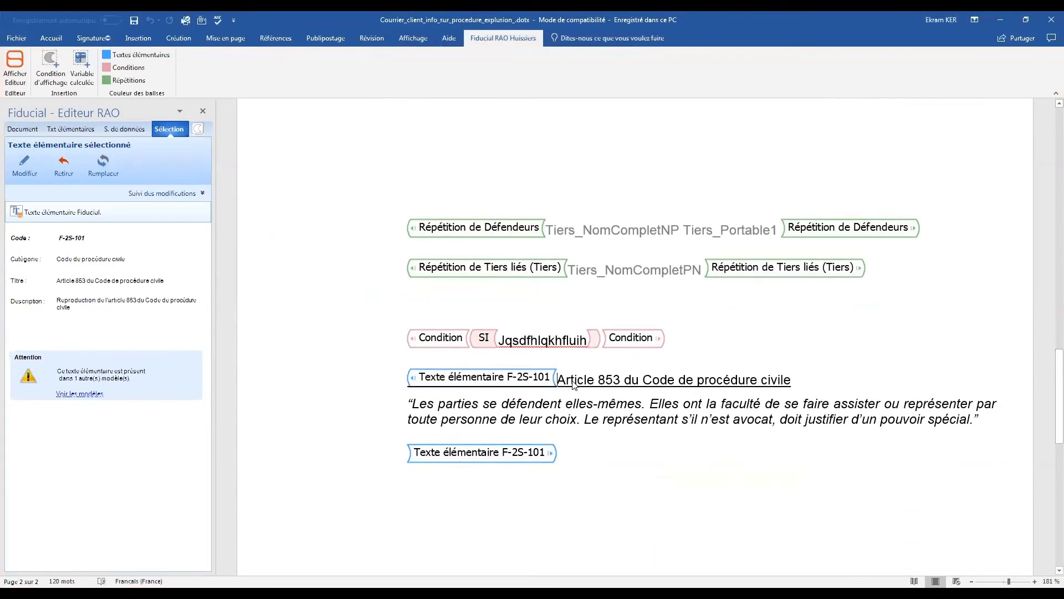
click(516, 378)
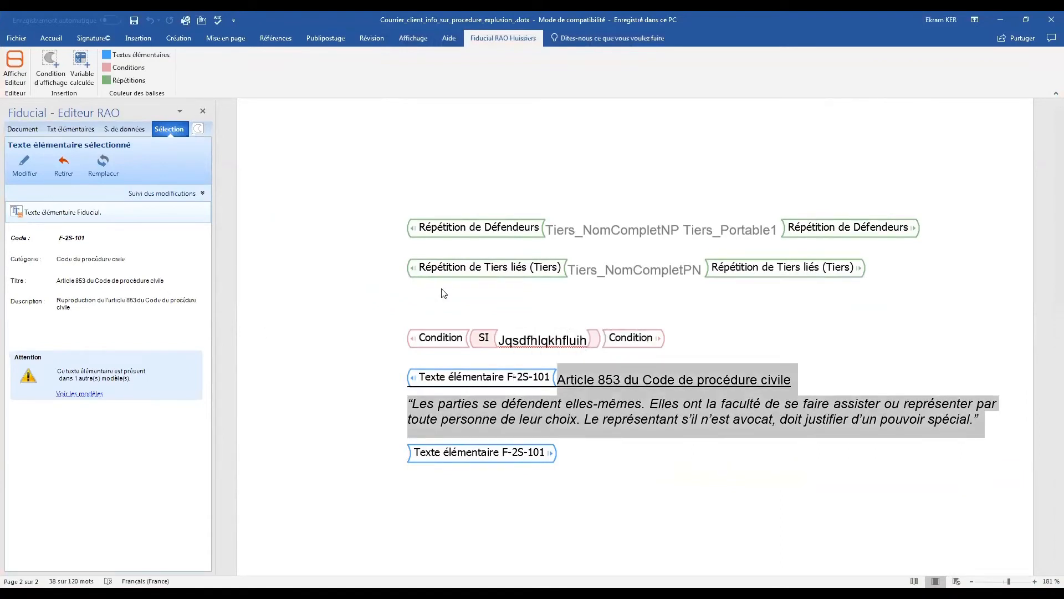
click(569, 381)
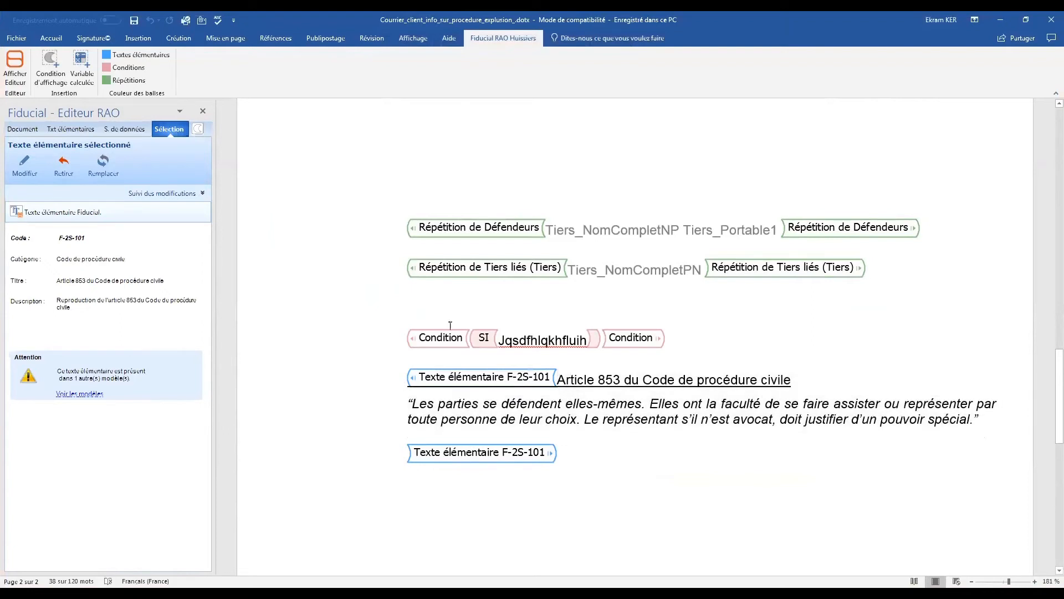
click(57, 167)
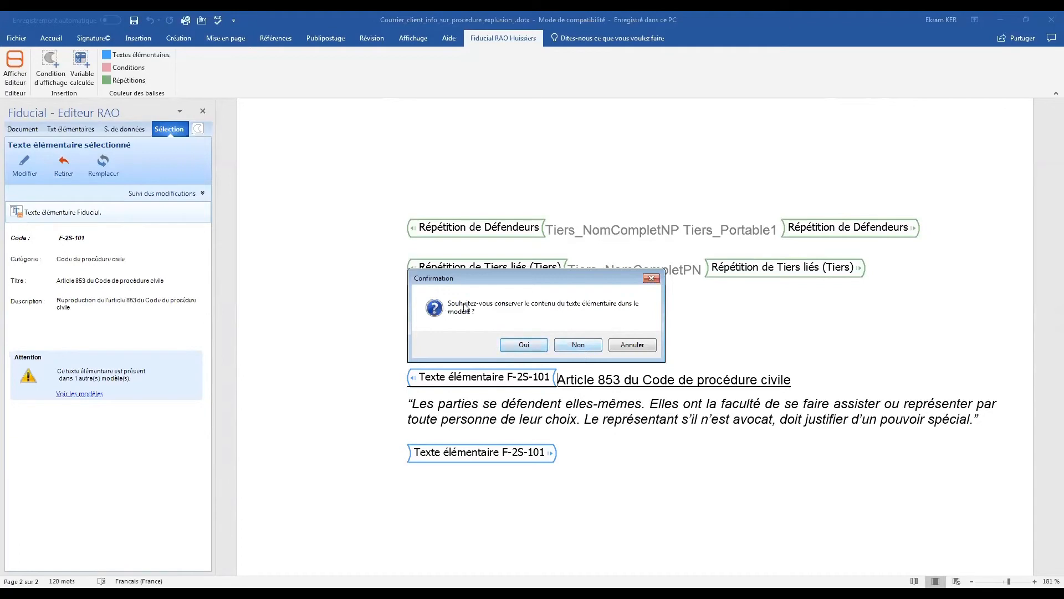
click(524, 345)
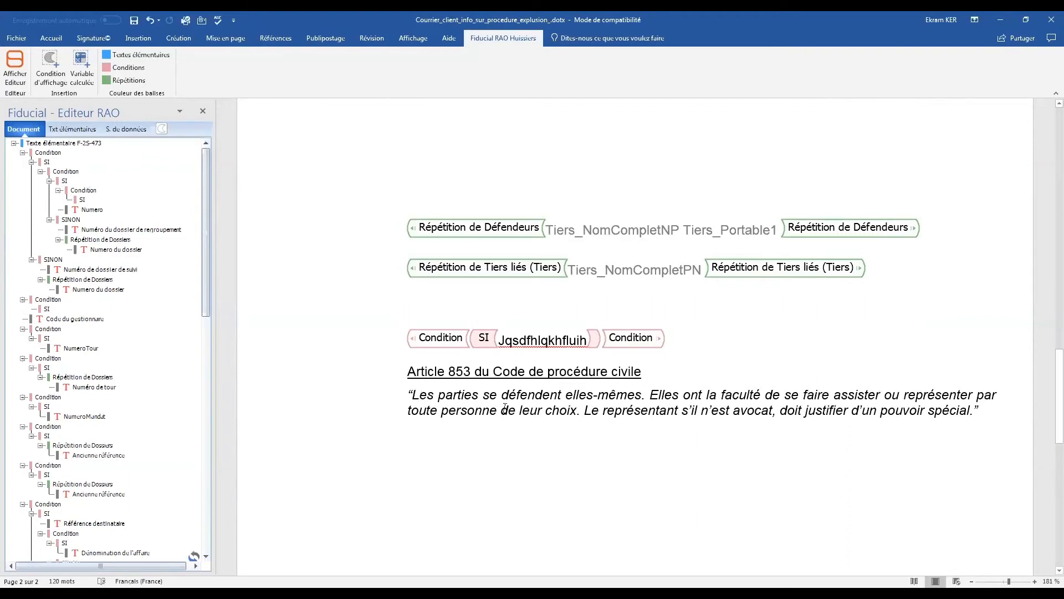
Add an empty line below the Article 853 paragraph
drag(409, 373, 966, 443)
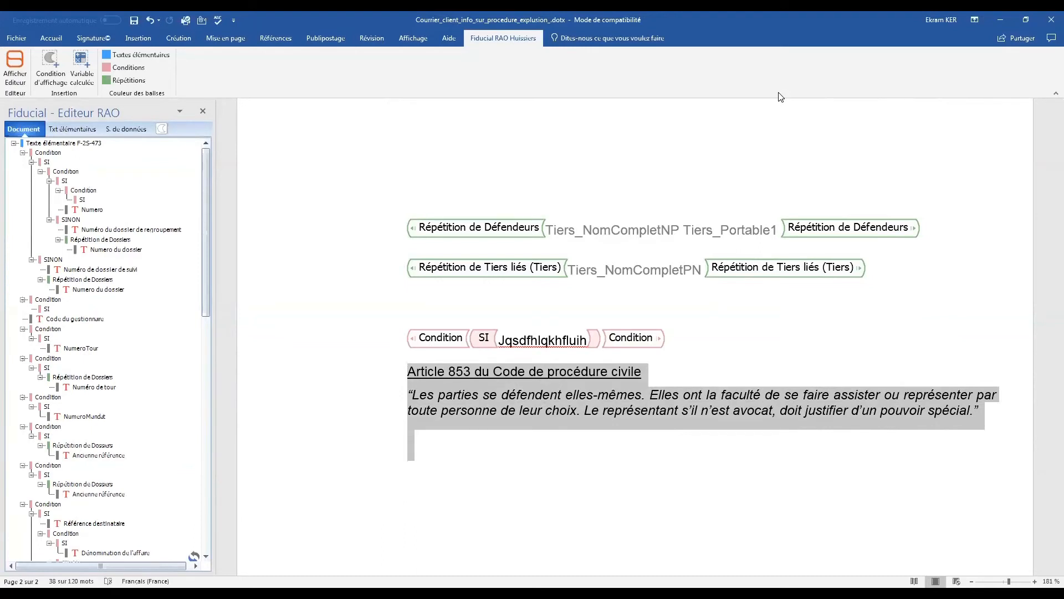
key(alt+Tab)
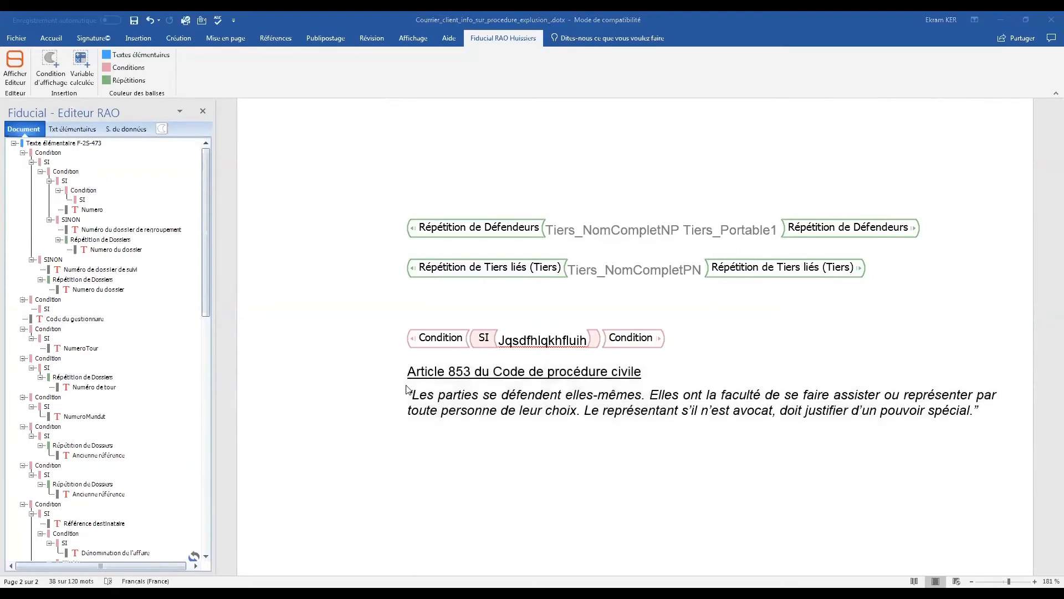
click(411, 445)
key(Return)
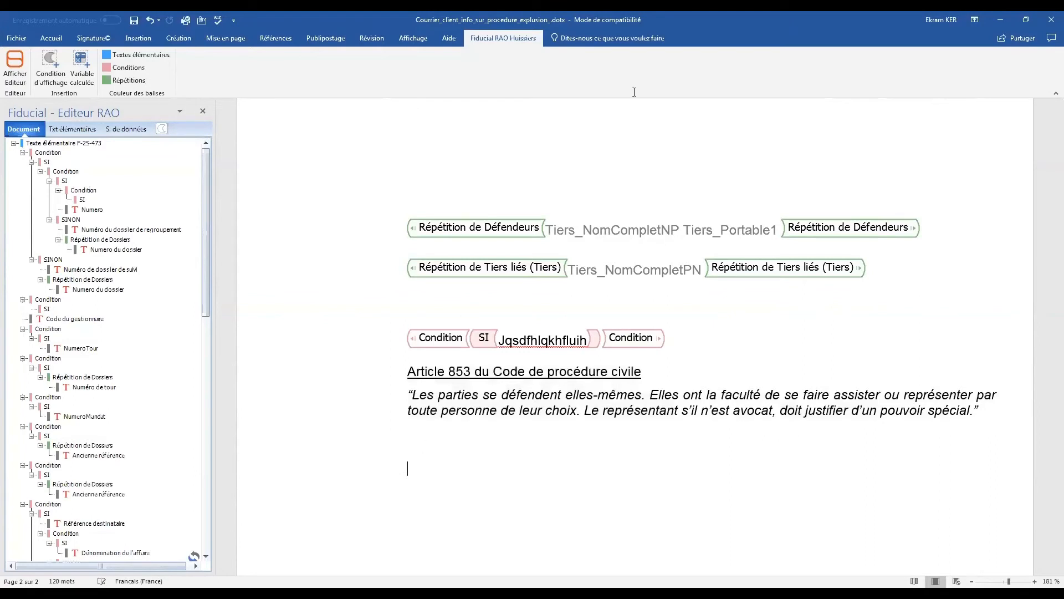